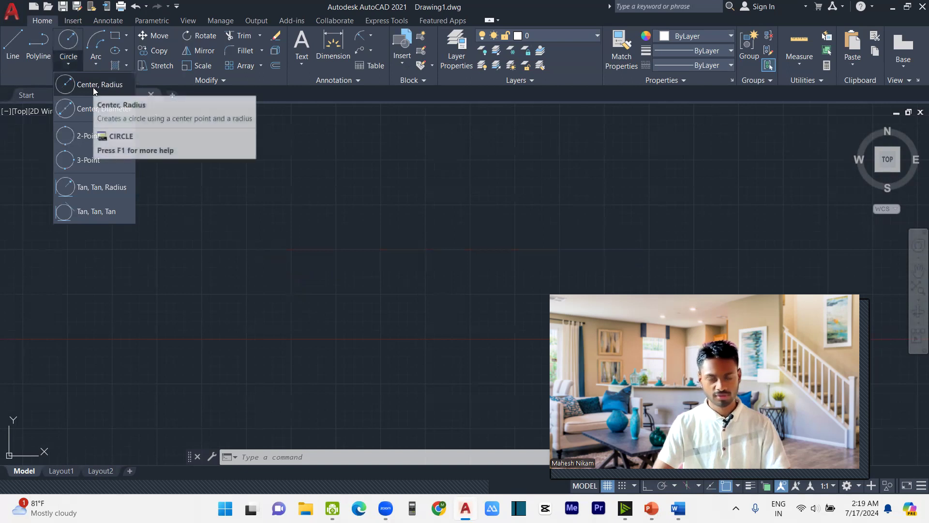
Step: Draw a circle with a radius of 25 in the empty drawing using the Center, Radius method
click(94, 90)
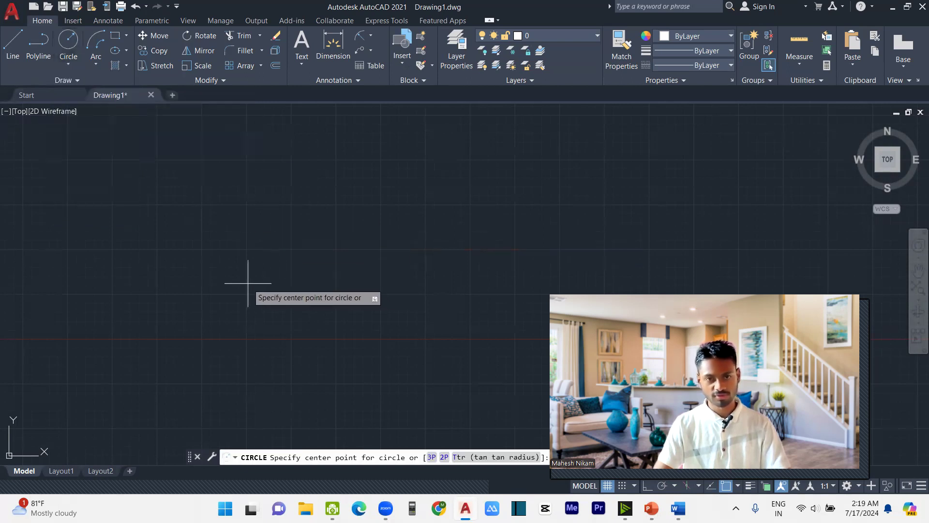
middle_drag(259, 224, 259, 323)
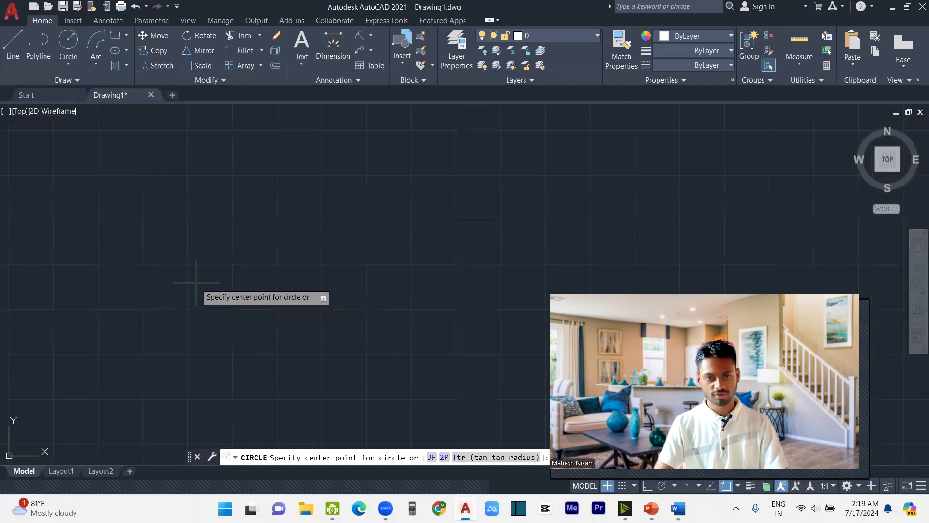
click(230, 284)
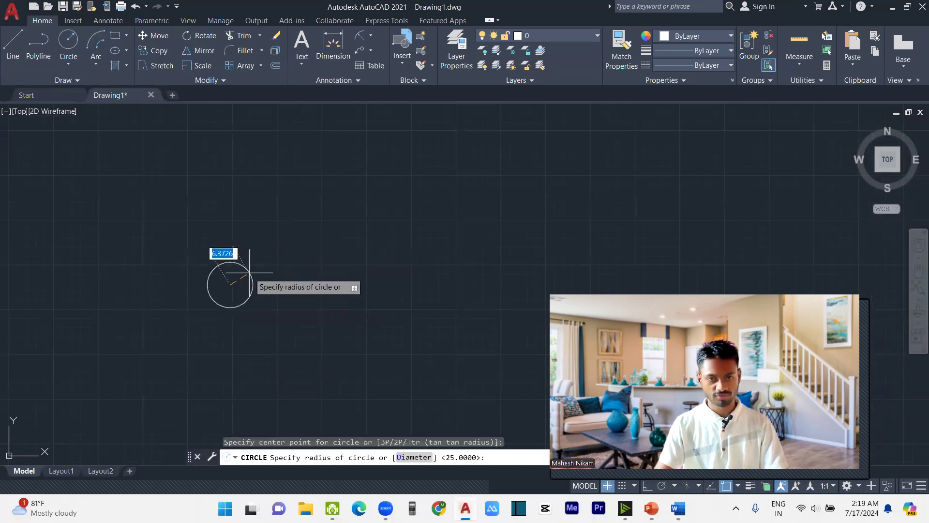
text(25)
key(Return)
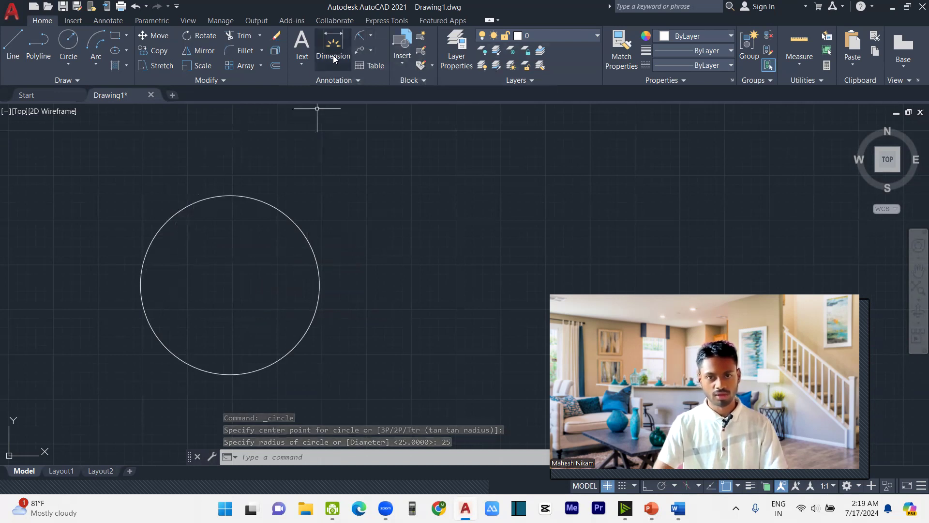
Step: Add a radius dimension to the circle, with its text placed outside to the upper right, and inspect it
click(332, 81)
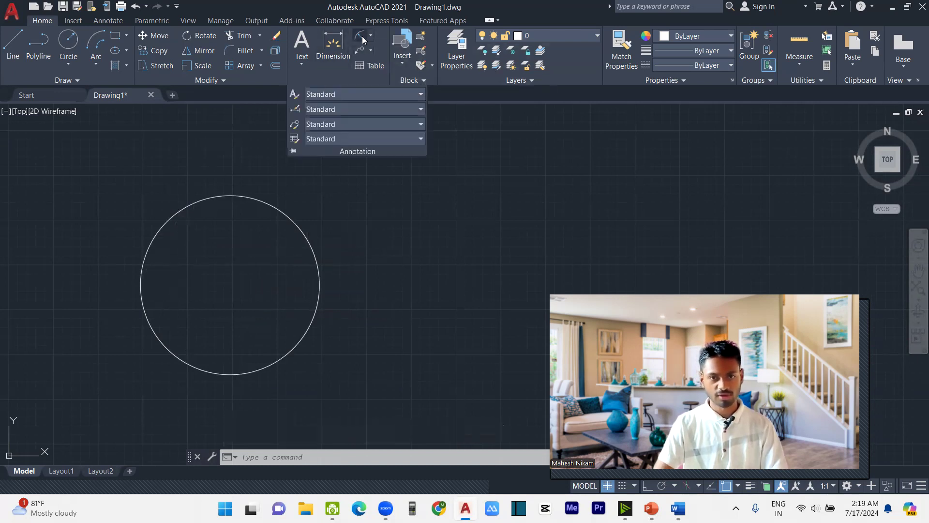
click(362, 41)
click(272, 205)
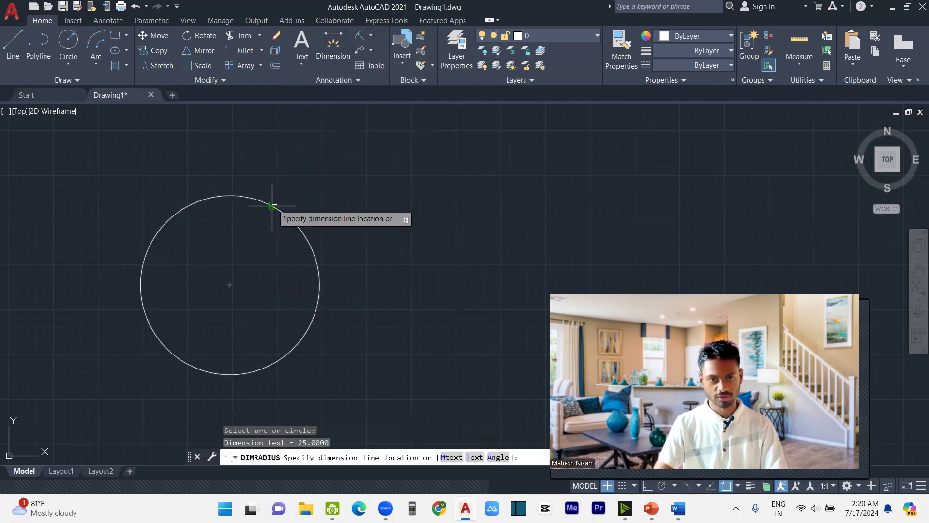
click(373, 202)
scroll(371, 197, up, 5)
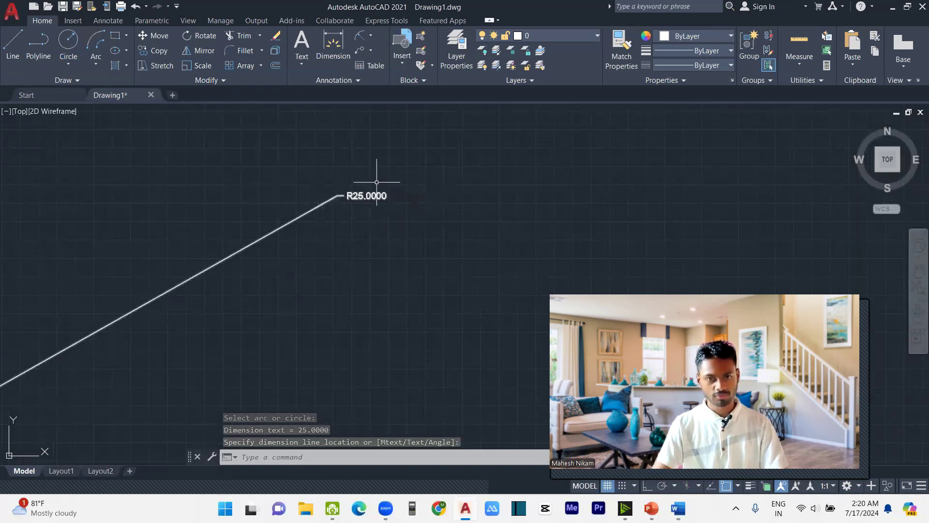
scroll(369, 202, down, 4)
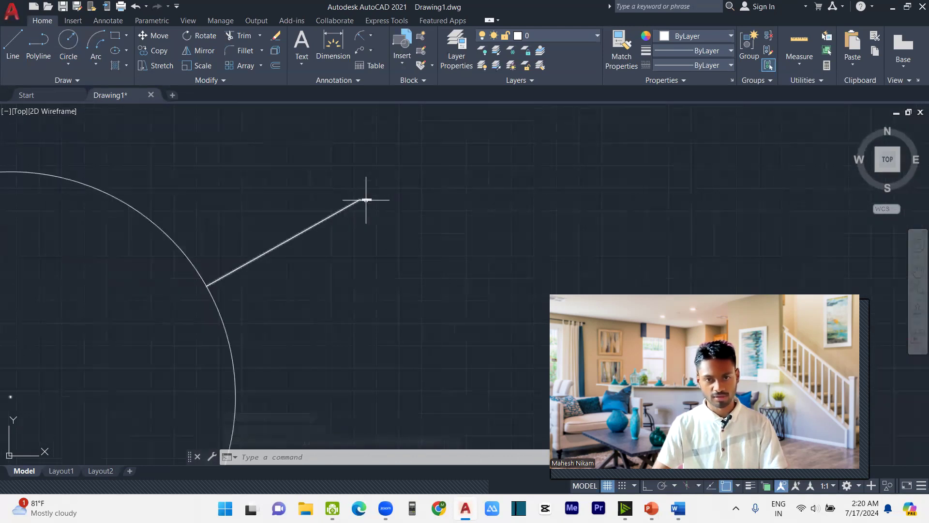
scroll(348, 167, up, 8)
middle_drag(430, 334, 379, 249)
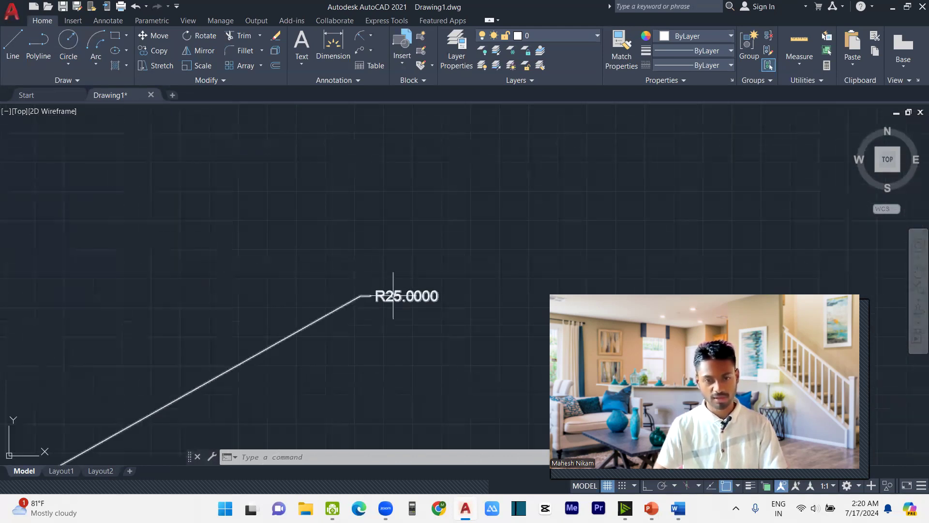
Step: Draw a concentric circle with a diameter of 25 inside the first one using the Center, Diameter method
click(76, 60)
click(108, 119)
scroll(174, 126, down, 5)
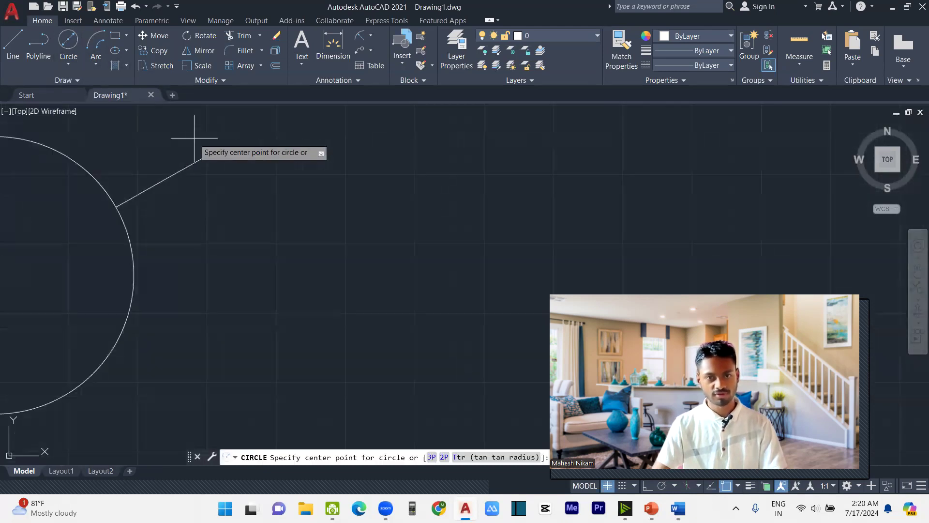
mouse_move(255, 222)
middle_down()
mouse_move(483, 210)
mouse_move(369, 208)
middle_up()
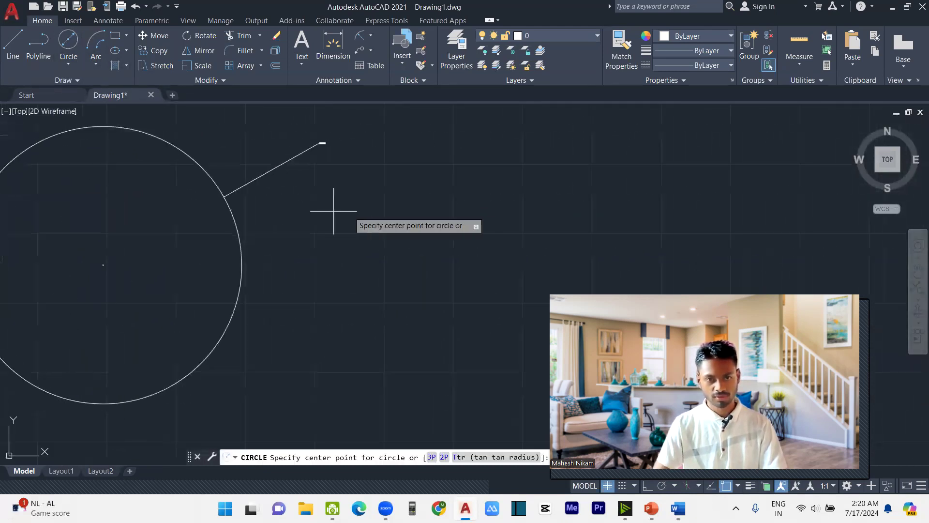
mouse_move(402, 275)
middle_down()
mouse_move(277, 258)
mouse_move(563, 252)
middle_up()
scroll(240, 246, down, 2)
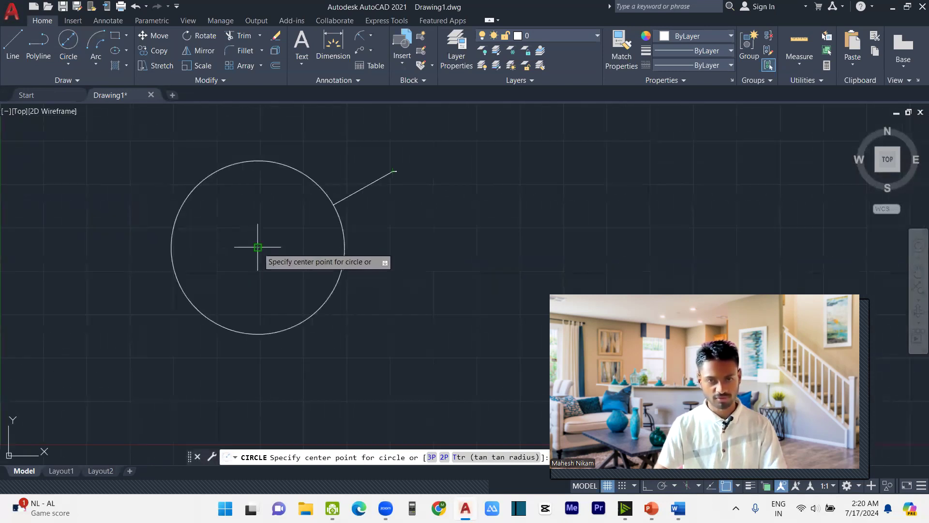
click(258, 247)
text(d)
key(Return)
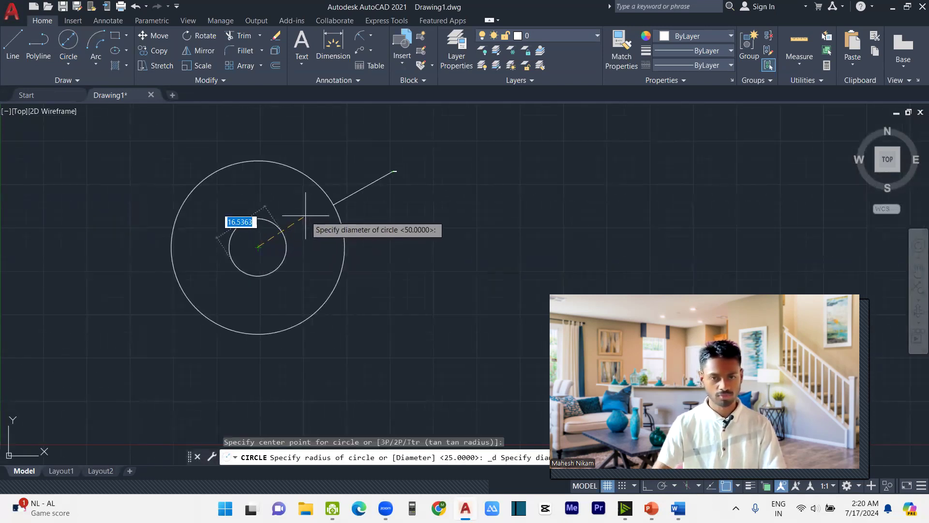
text(25)
key(Return)
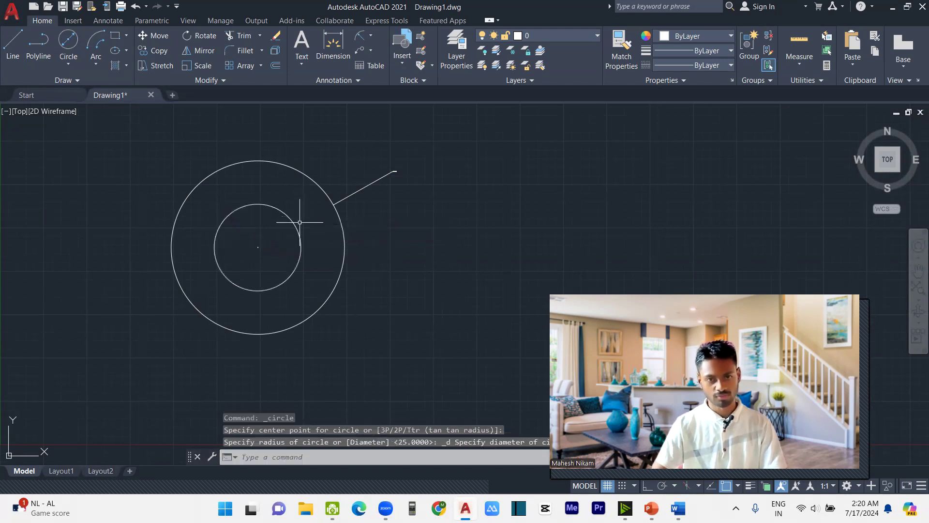
Step: Add a diameter dimension to the inner circle, with its text placed to the right outside both circles, and inspect it
click(370, 36)
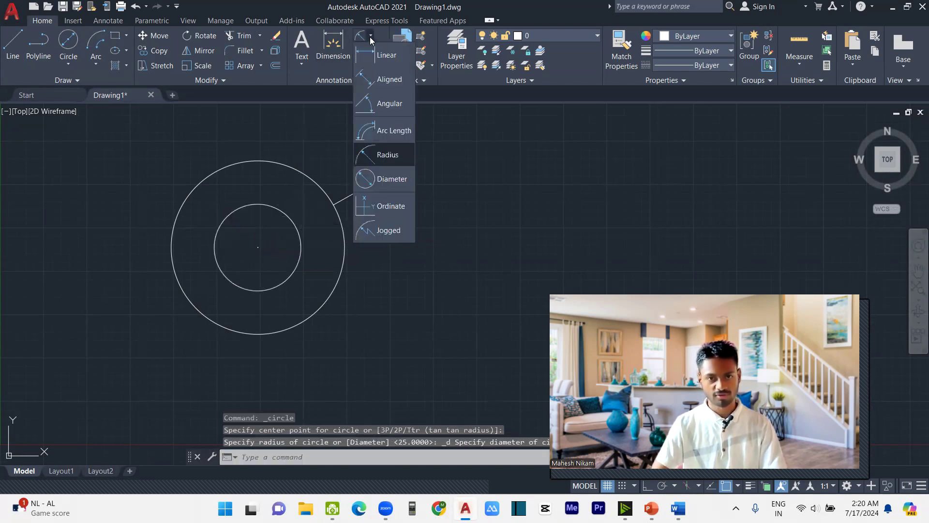
click(384, 181)
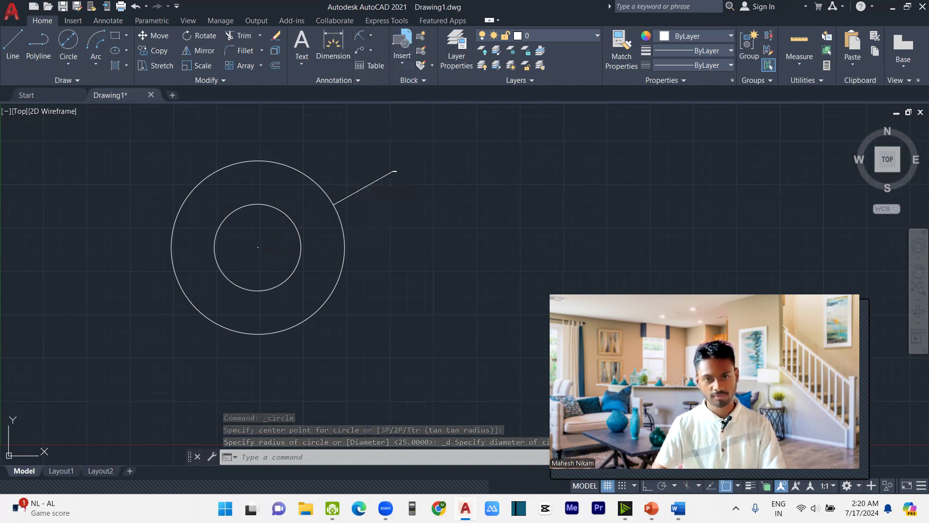
click(296, 225)
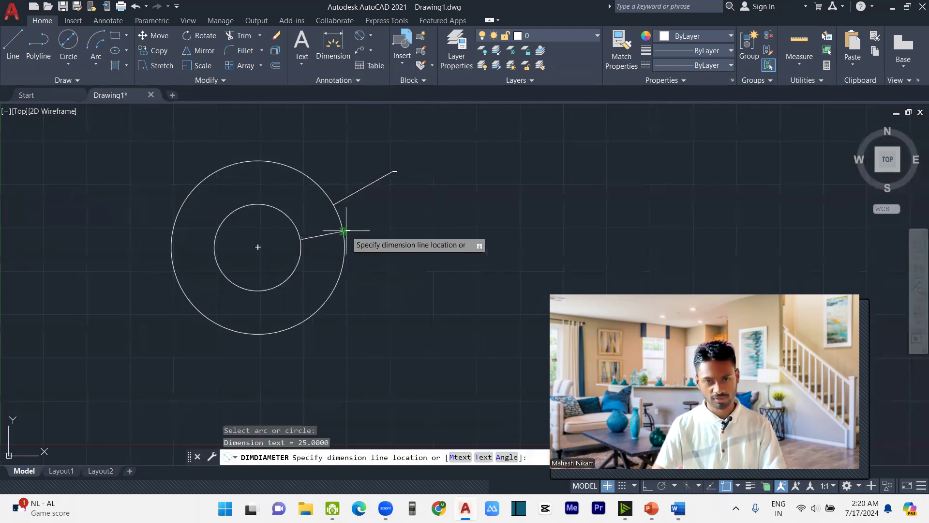
click(410, 236)
scroll(405, 229, up, 5)
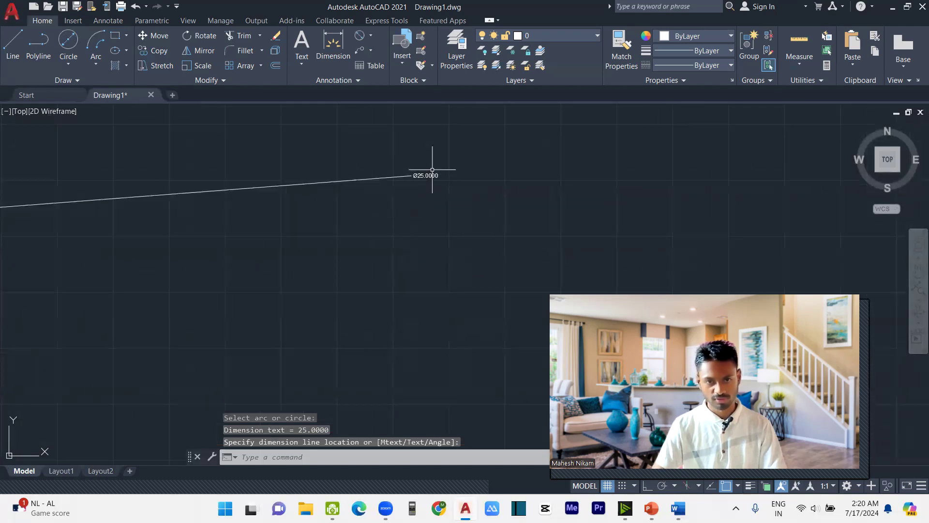
scroll(432, 170, up, 5)
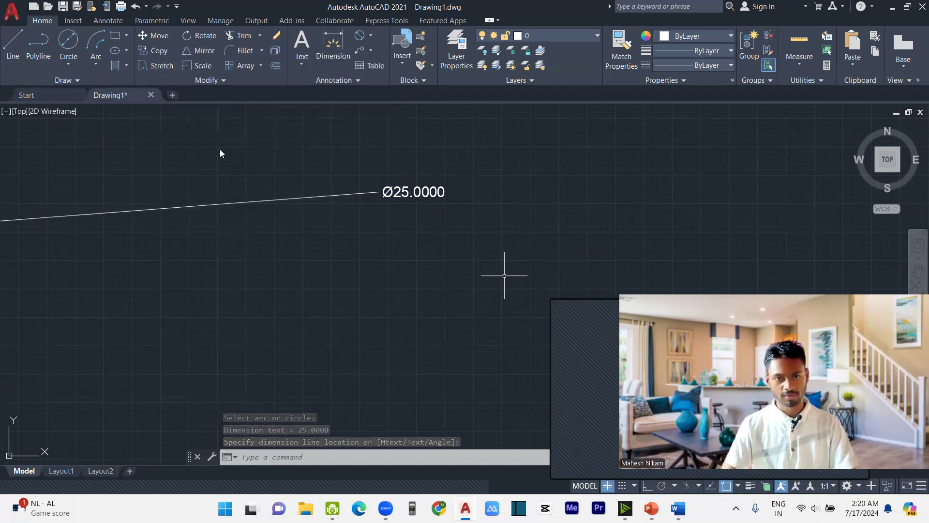
scroll(220, 154, down, 8)
click(68, 63)
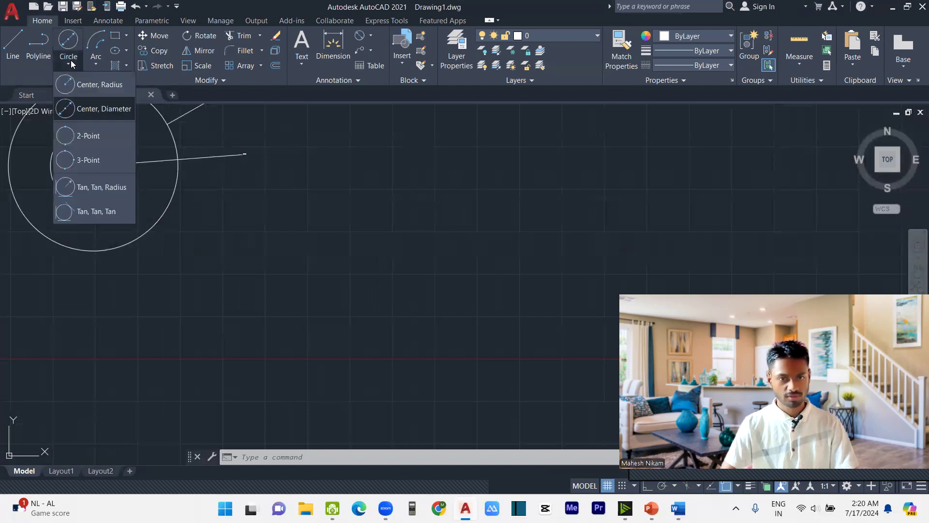
click(95, 140)
scroll(162, 170, up, 5)
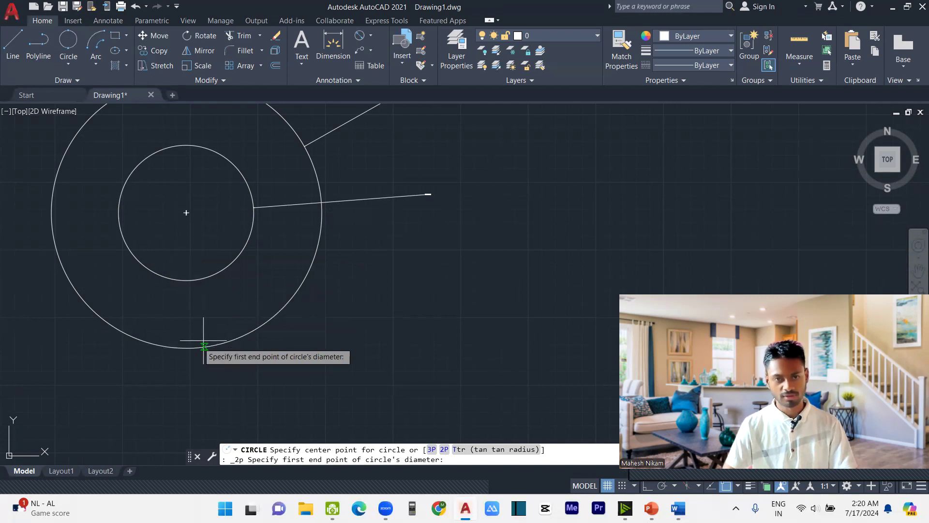
key(Escape)
Step: Draw a single, slightly slanted, near-vertical line to the right of the dimensioned circles
middle_drag(508, 180, 270, 218)
text(l)
key(Return)
scroll(291, 204, down, 6)
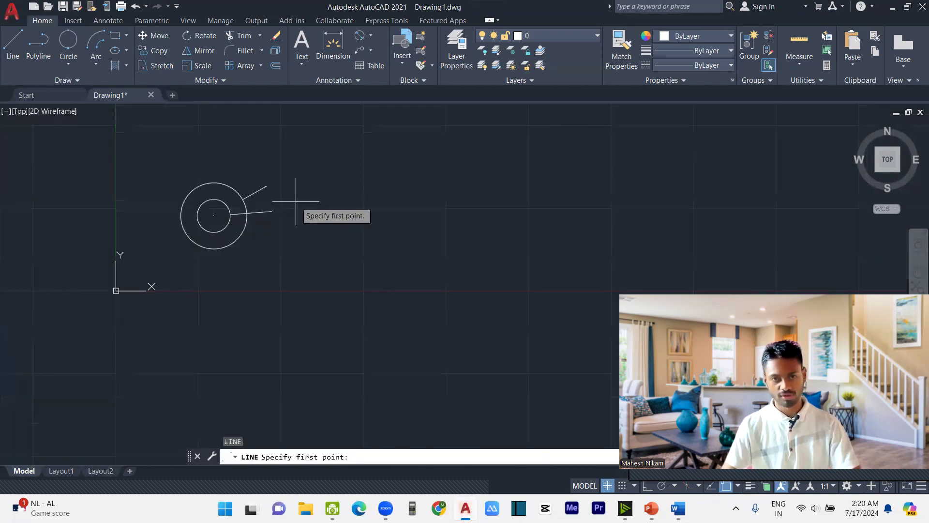
click(318, 176)
click(314, 243)
key(Escape)
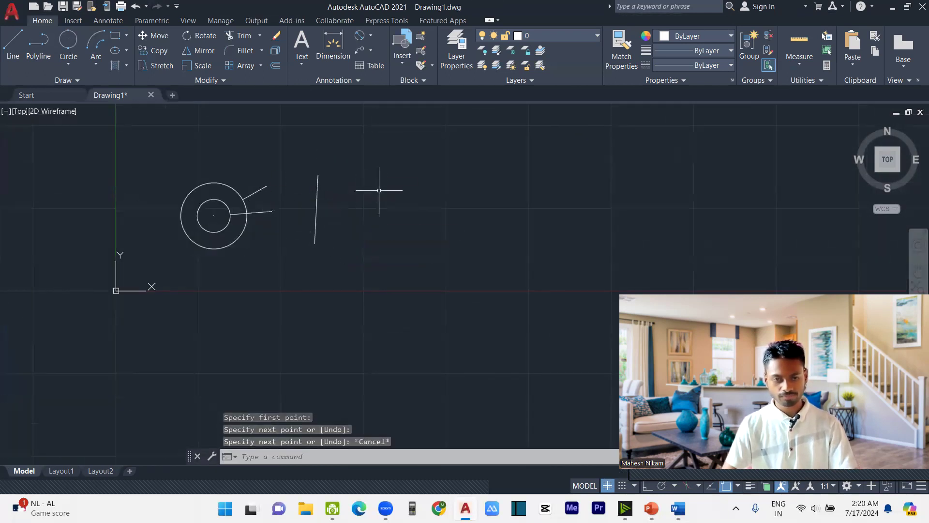
Step: Turn on Ortho mode and draw a vertical line to the right of the slanted line
key(F8)
text(l)
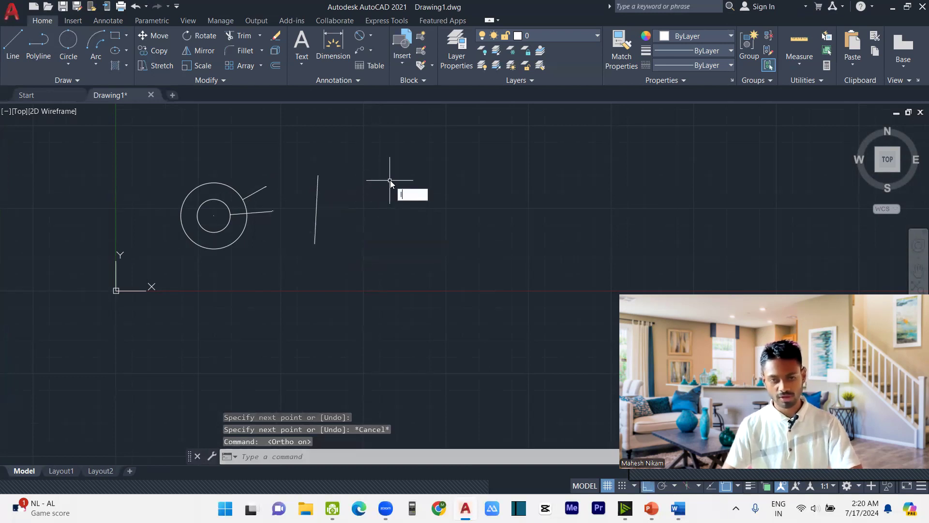
key(Return)
click(386, 166)
click(386, 207)
key(Escape)
Step: Draw a second, longer vertical line parallel to the right of the first vertical one, starting at the same height
text(l)
key(Return)
click(424, 166)
click(424, 222)
key(Escape)
Step: Draw a 2-Point circle about 27.8 in diameter, with its diameter endpoints on the two vertical lines
scroll(407, 185, up, 4)
mouse_move(405, 184)
middle_down()
mouse_move(336, 202)
mouse_move(330, 253)
middle_up()
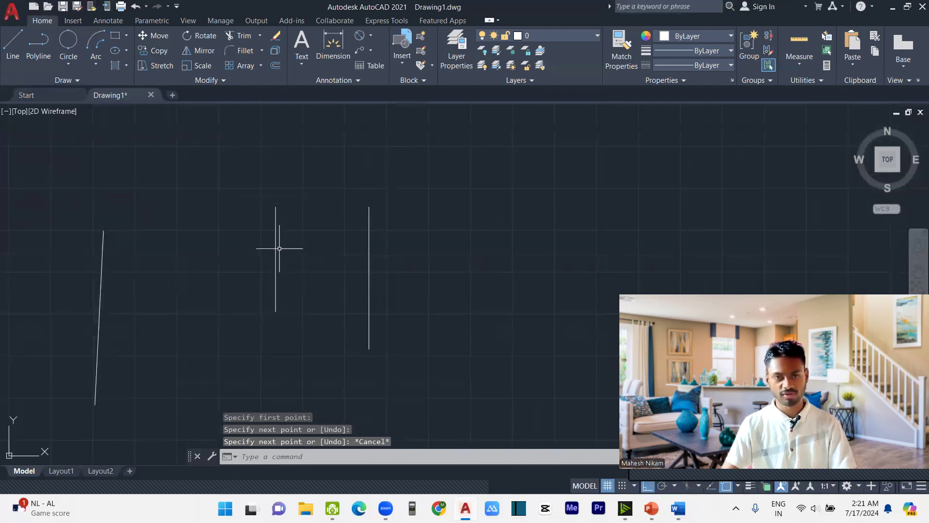
click(71, 69)
click(95, 139)
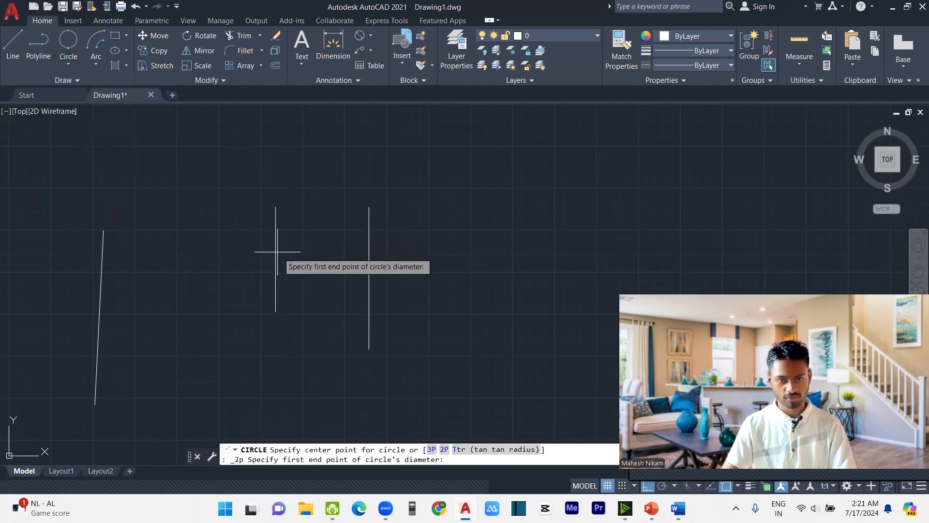
click(275, 252)
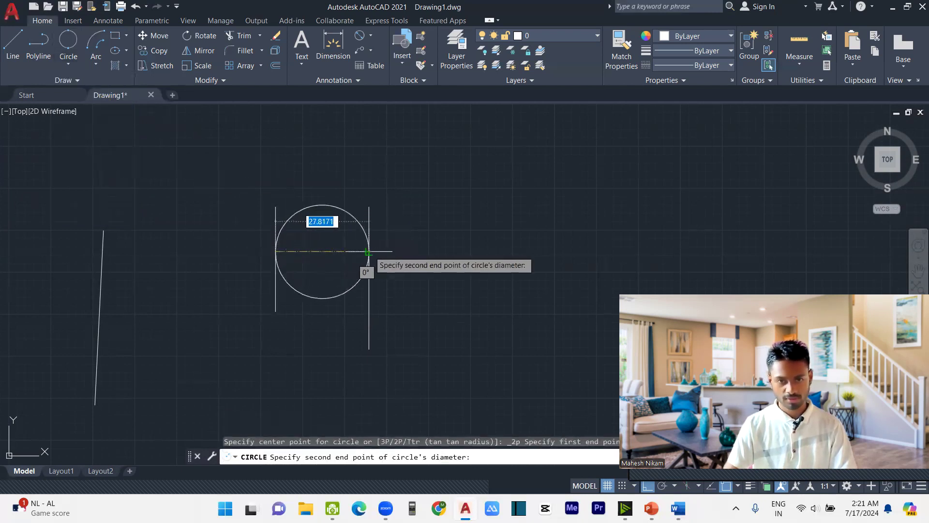
click(368, 251)
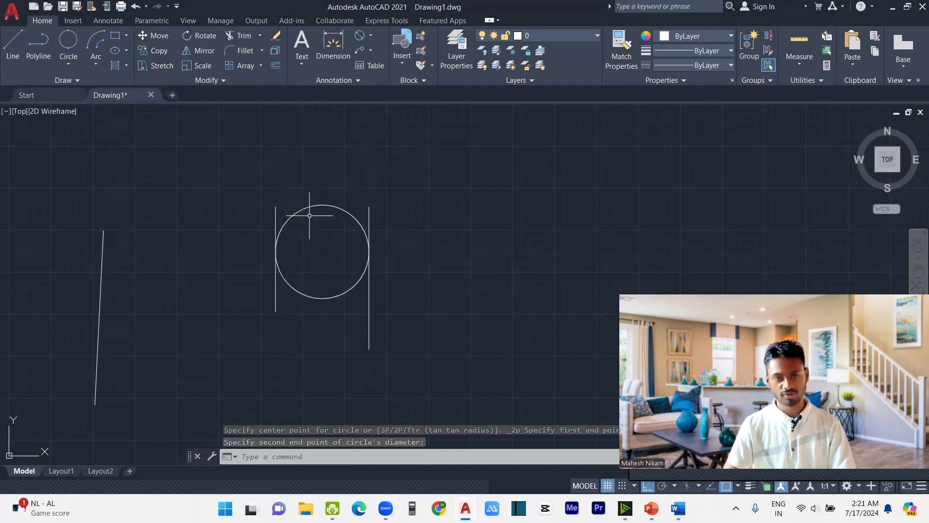
Step: Delete the circle between the two vertical lines, keeping both lines
click(74, 69)
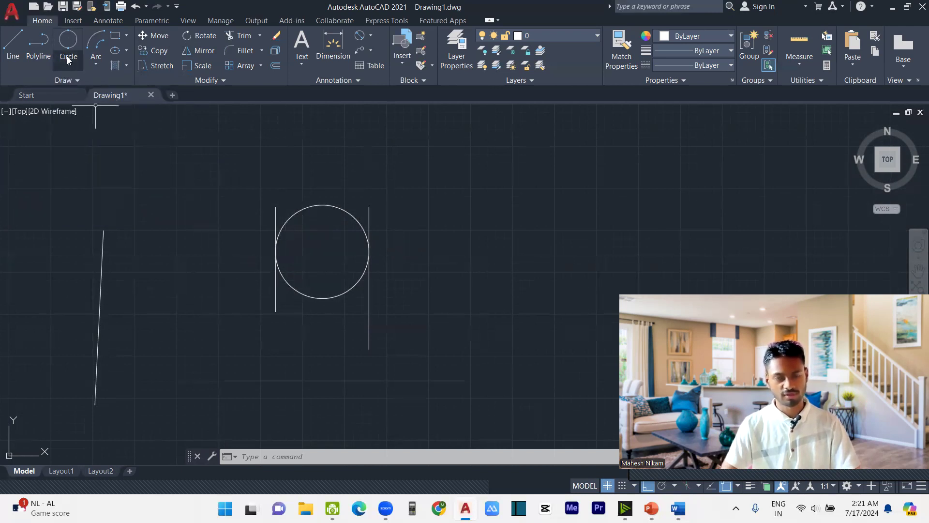
mouse_move(223, 165)
middle_down()
mouse_move(193, 278)
mouse_move(53, 337)
middle_up()
click(194, 338)
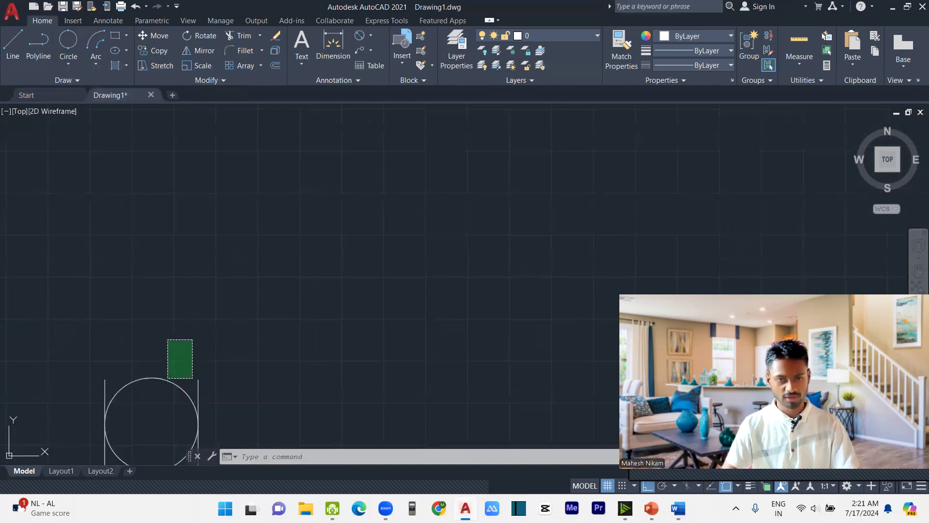
click(166, 378)
click(160, 382)
click(138, 358)
key(Delete)
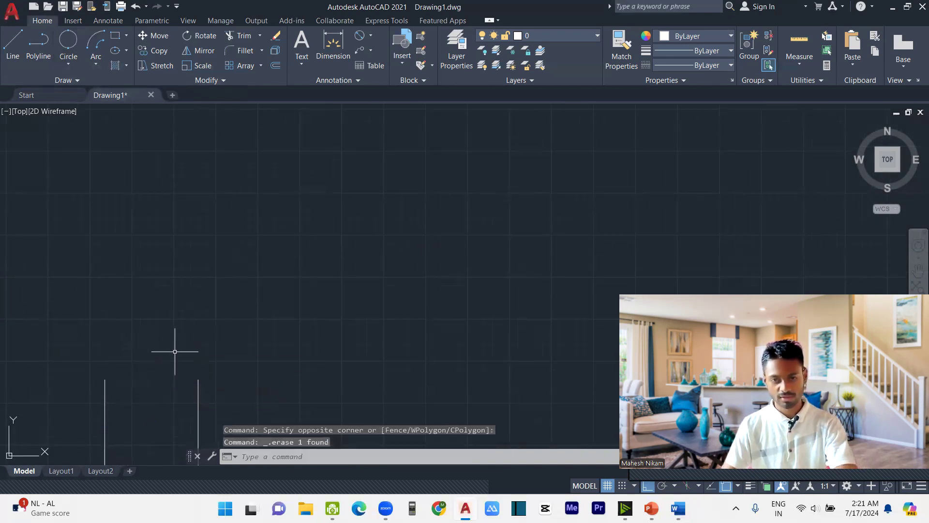
Step: Draw a horizontal line above the two vertical lines, spanning slightly more than the gap between them
text(l)
key(Return)
click(106, 304)
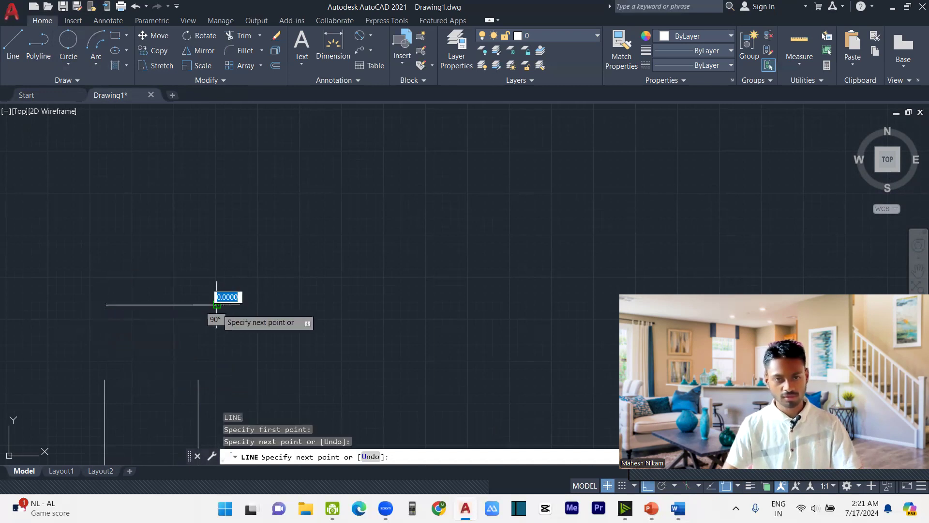
middle_drag(258, 314, 404, 229)
key(Escape)
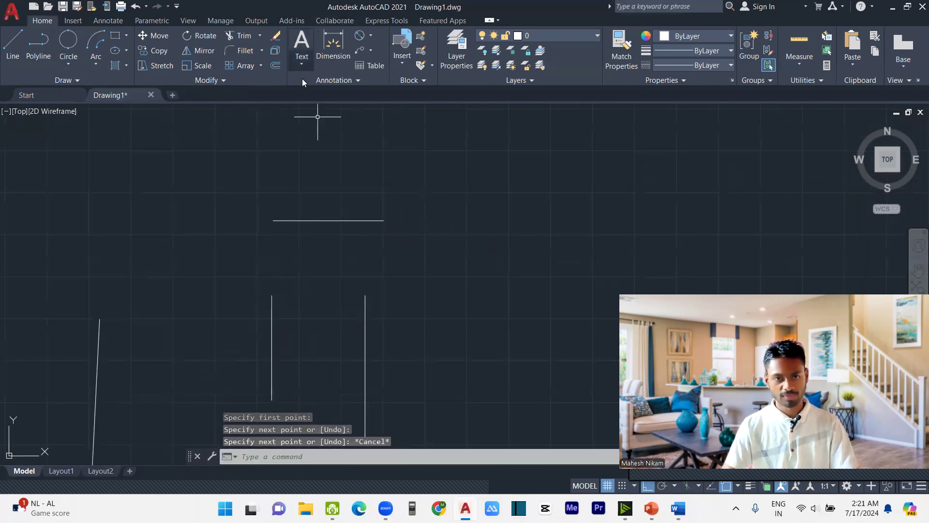
text(l)
key(Return)
click(270, 308)
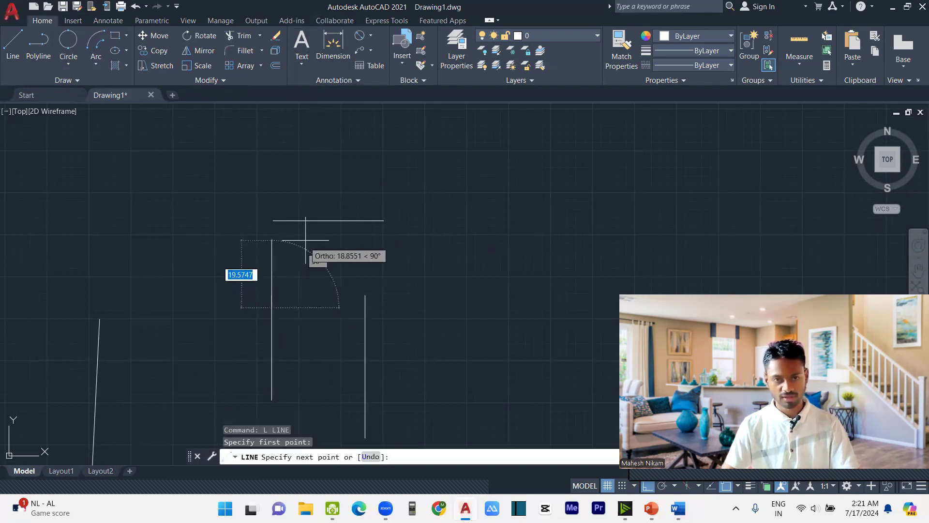
key(Escape)
key(Return)
click(272, 347)
key(Escape)
key(Return)
click(365, 331)
key(Escape)
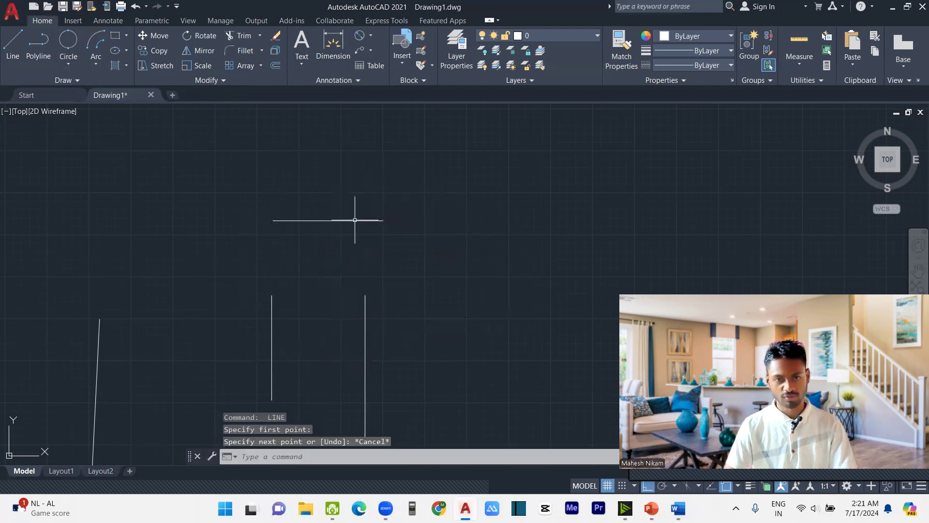
Step: Draw a 3-Point circle through points on the first vertical line, the second vertical line and the horizontal line above them
click(66, 61)
click(80, 160)
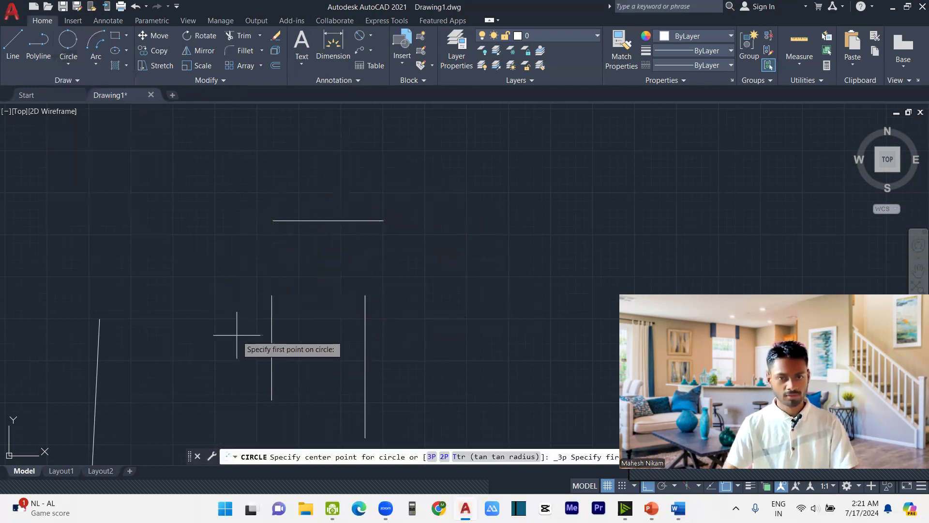
click(272, 347)
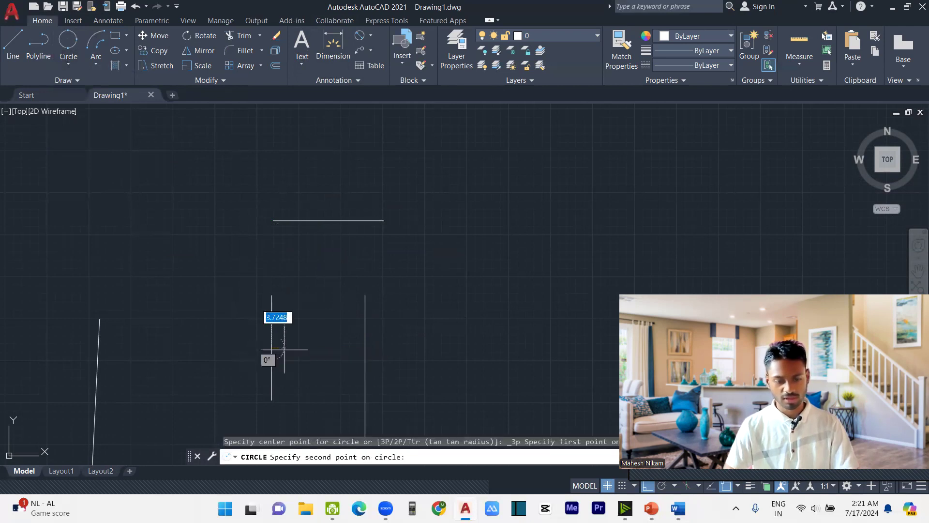
click(365, 347)
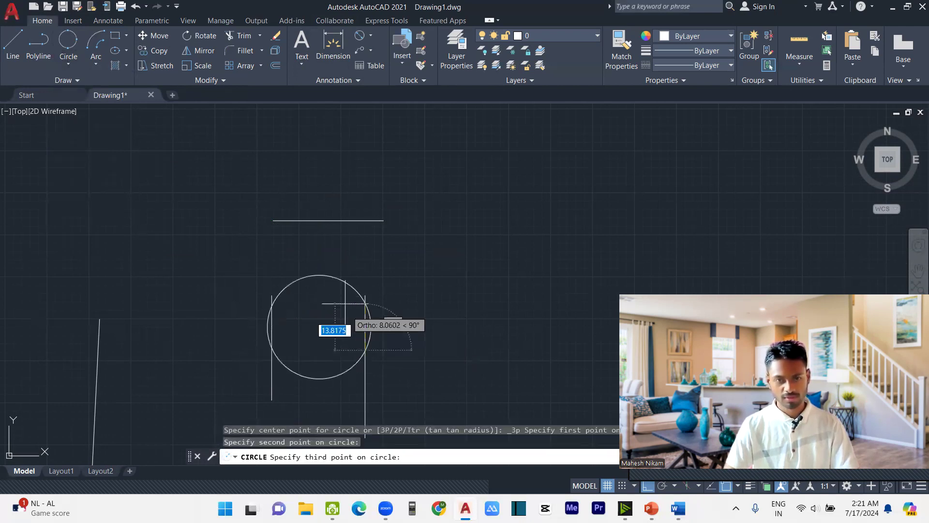
click(328, 220)
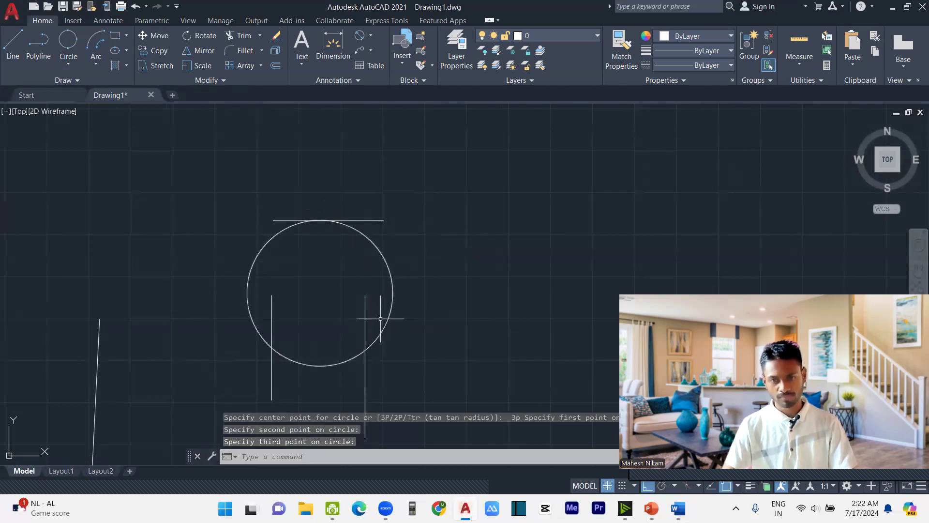
Step: Delete the 3-Point circle, keeping the two vertical lines and the horizontal line
click(400, 289)
click(334, 262)
key(Delete)
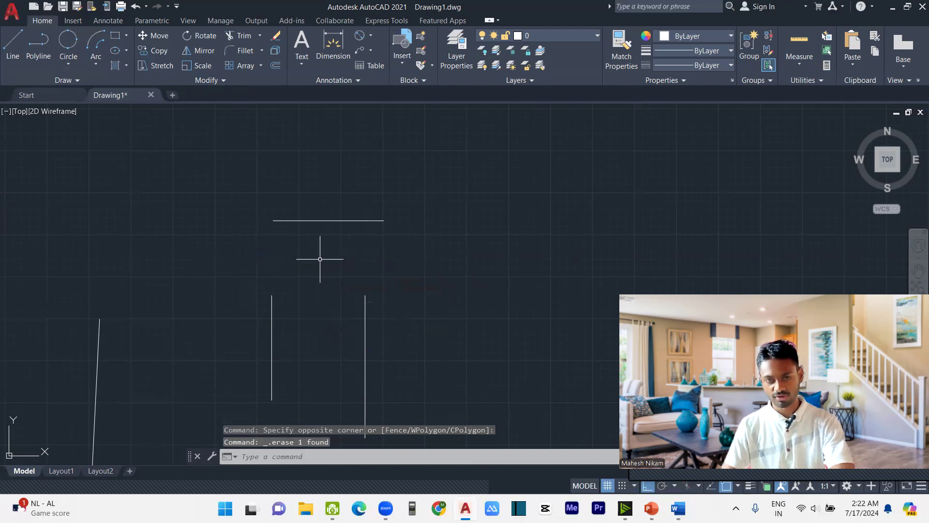
Step: Sketch a red freehand annotation loop touching all three lines, and clear it from the screen
mouse_move(328, 288)
middle_down()
mouse_move(324, 251)
mouse_move(310, 241)
middle_up()
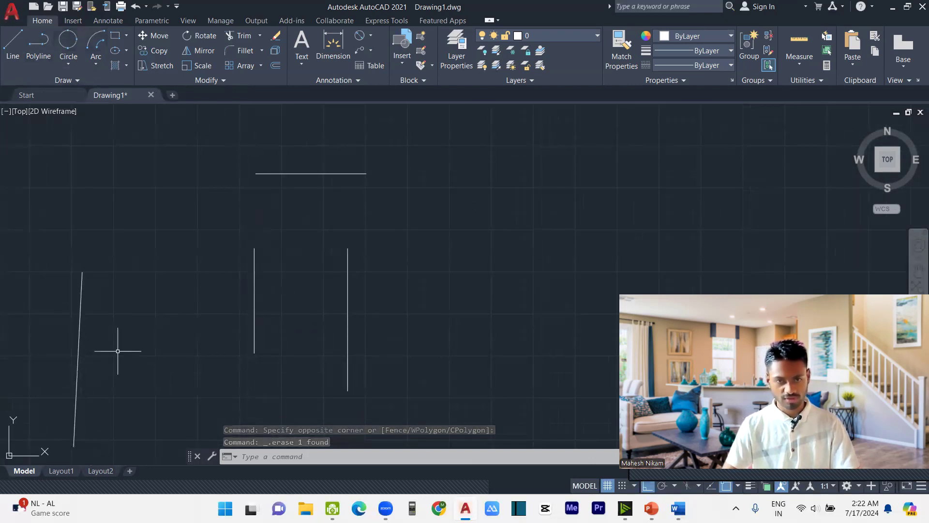
click(353, 477)
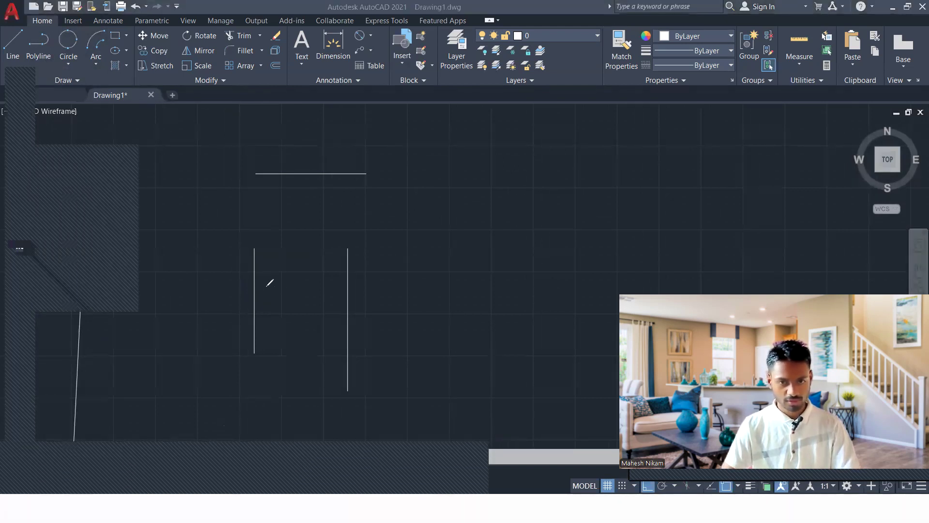
drag(256, 289, 257, 269)
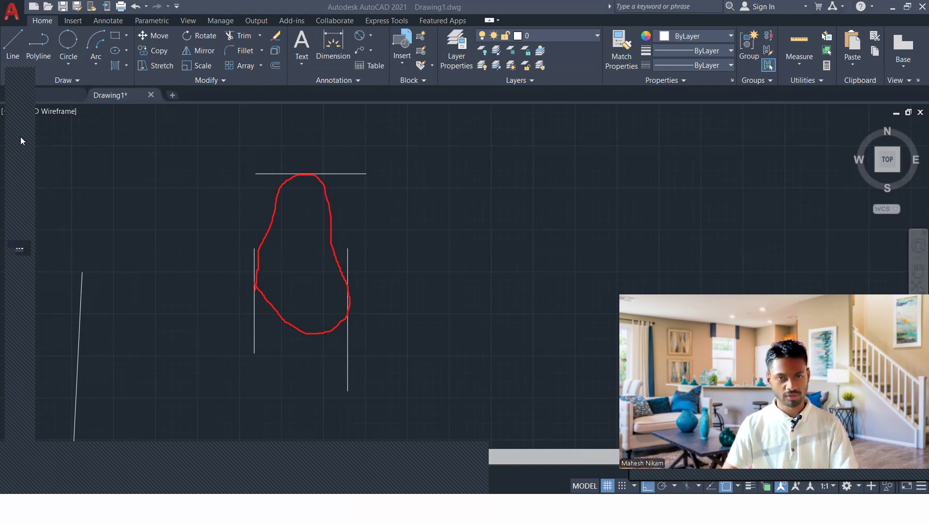
click(14, 325)
click(79, 333)
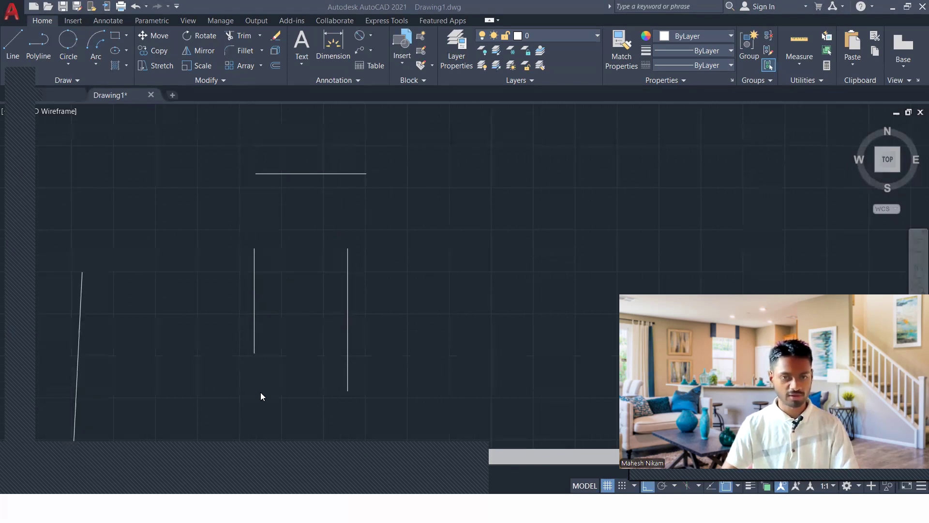
click(353, 480)
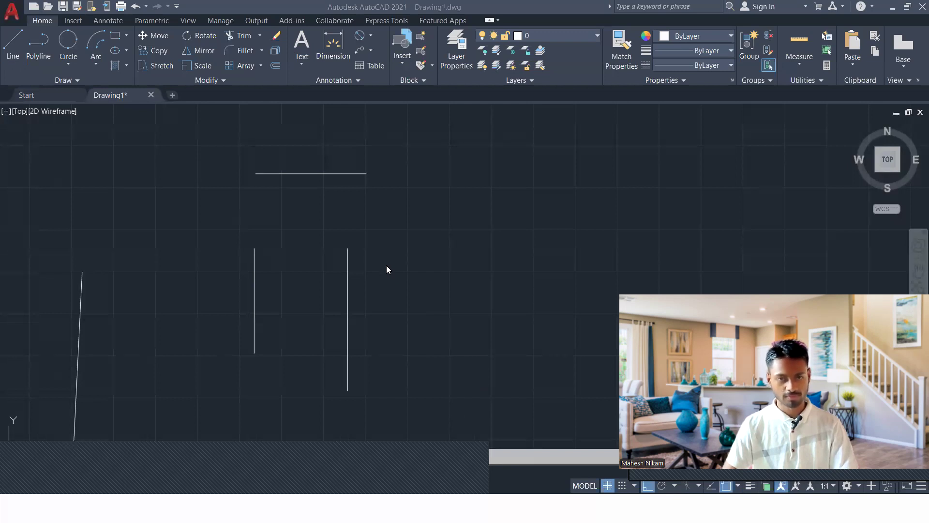
Step: Move the longer vertical line horizontally to the right, well past the end of the horizontal line
click(432, 244)
click(339, 317)
text(m)
key(Return)
click(363, 307)
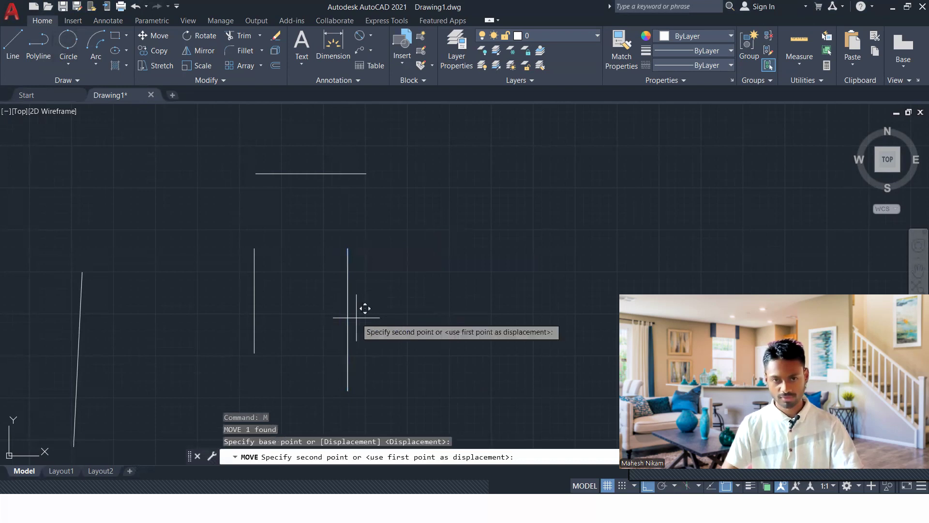
click(474, 305)
key(Return)
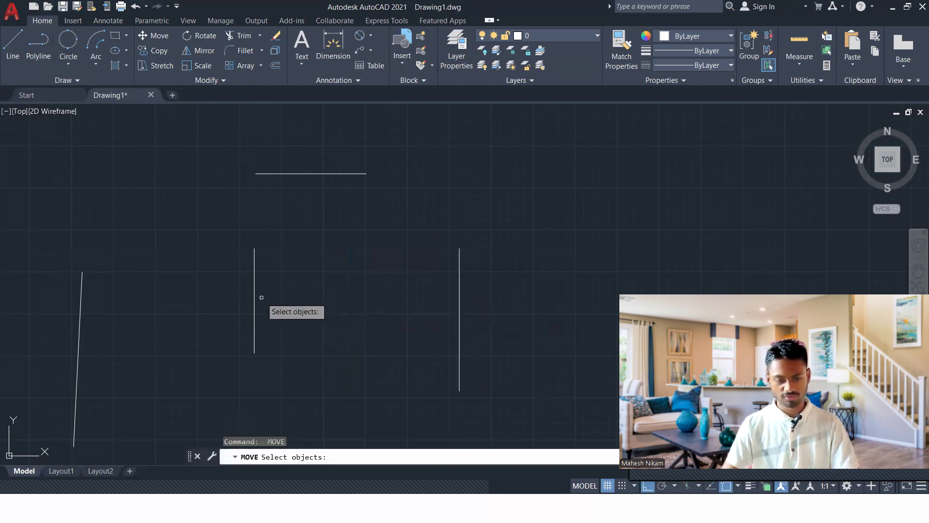
click(257, 295)
click(249, 298)
text(m)
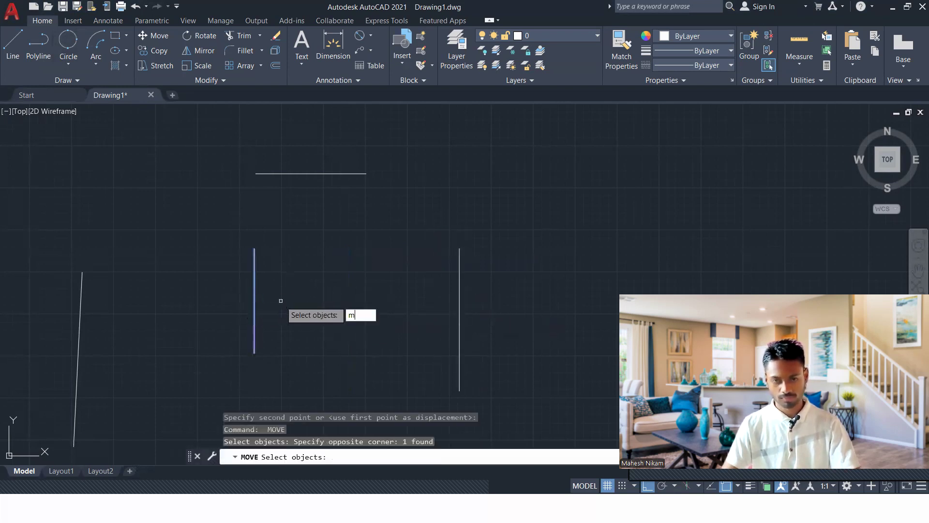
key(Return)
key(Escape)
Step: Move the shorter vertical line to the left and slightly down with Ortho off, placing it near the slanted line
click(269, 268)
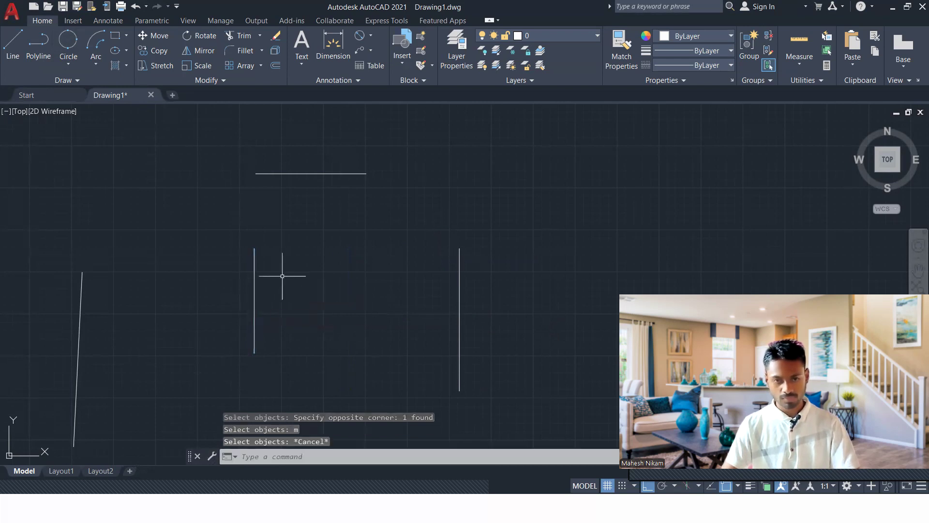
click(216, 296)
text(M)
key(Return)
click(254, 301)
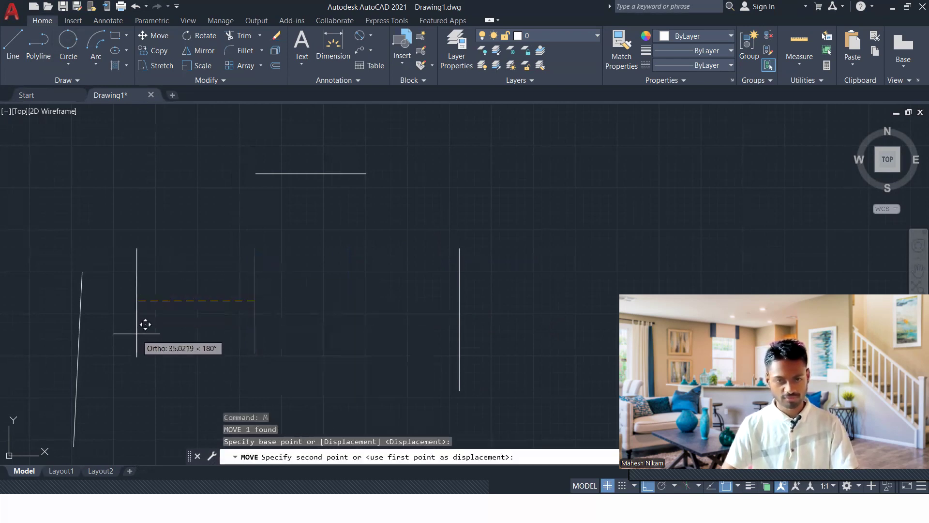
key(F8)
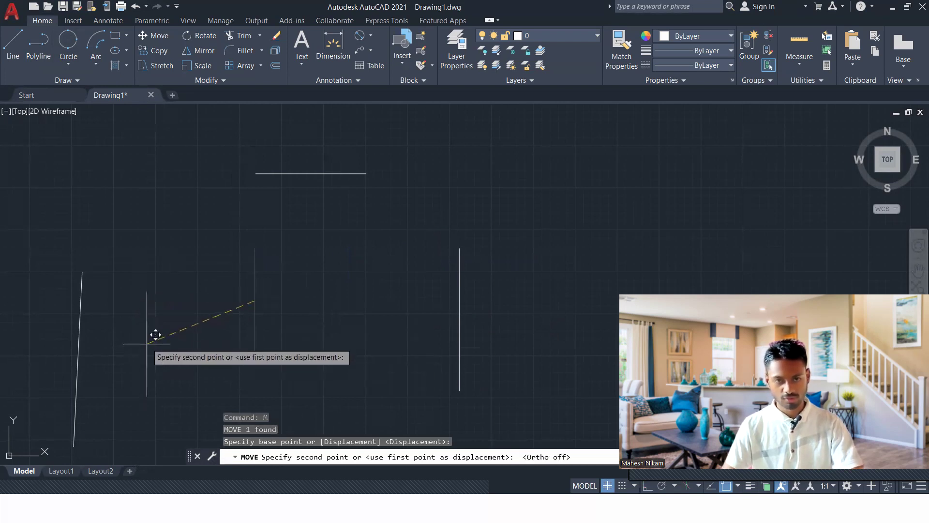
click(137, 347)
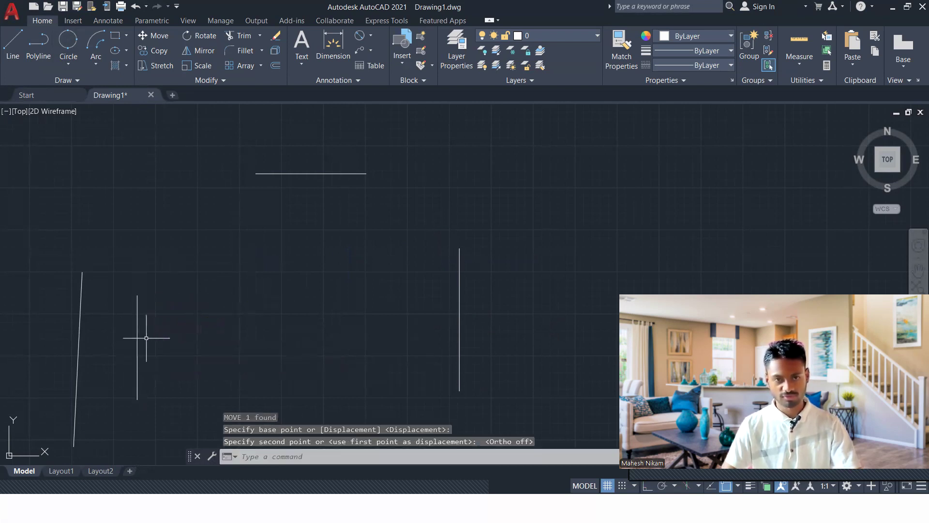
key(Escape)
key(Escape)
Step: Draw a 3-Point circle about 48 in radius through the shorter vertical line, the horizontal line and the longer vertical line
click(64, 60)
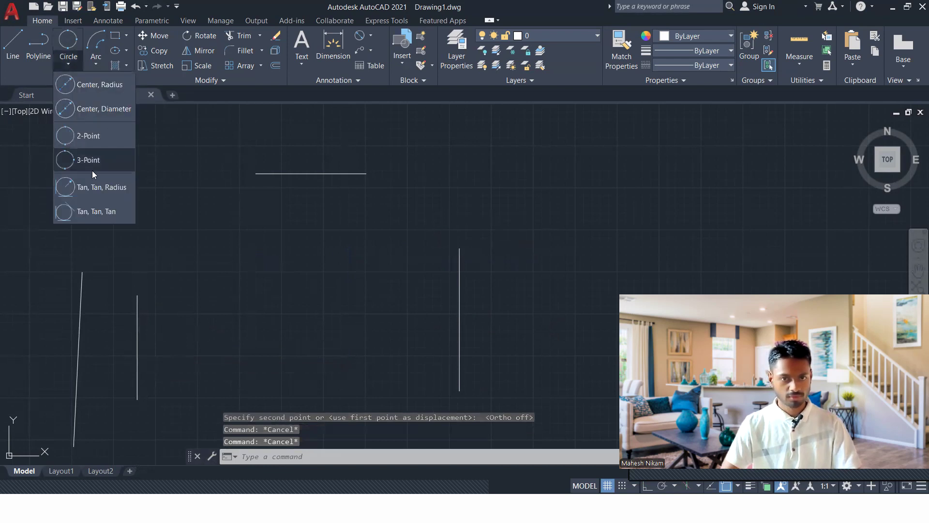
click(92, 167)
click(139, 347)
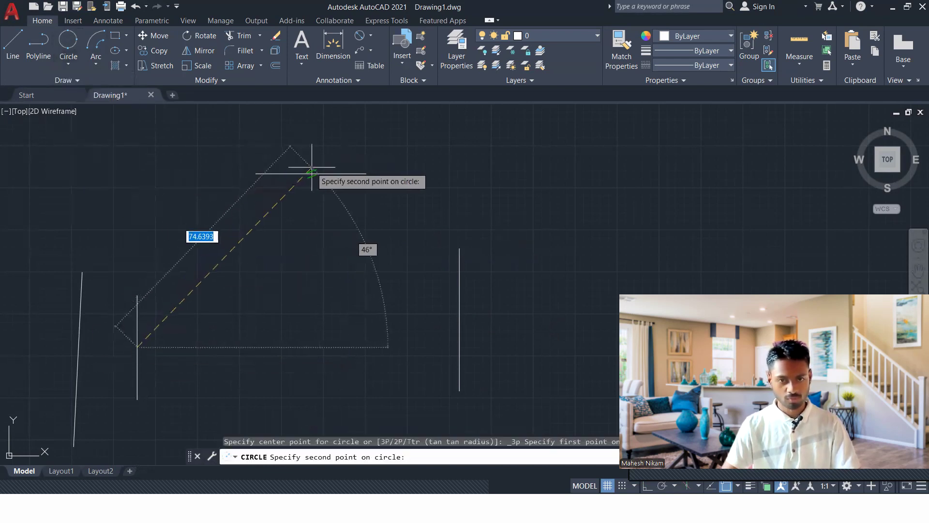
click(311, 174)
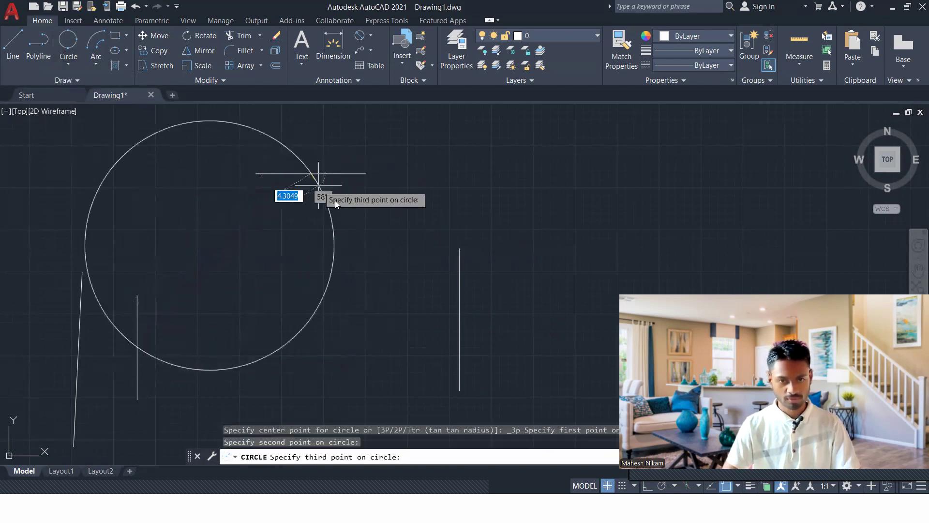
click(460, 332)
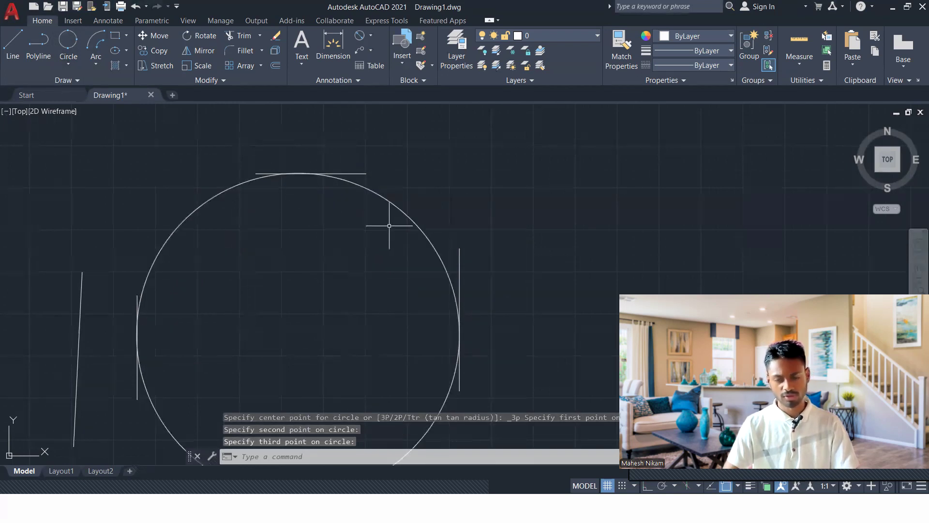
Step: Delete the large circle touching the three separated lines, keeping the lines
scroll(354, 240, down, 5)
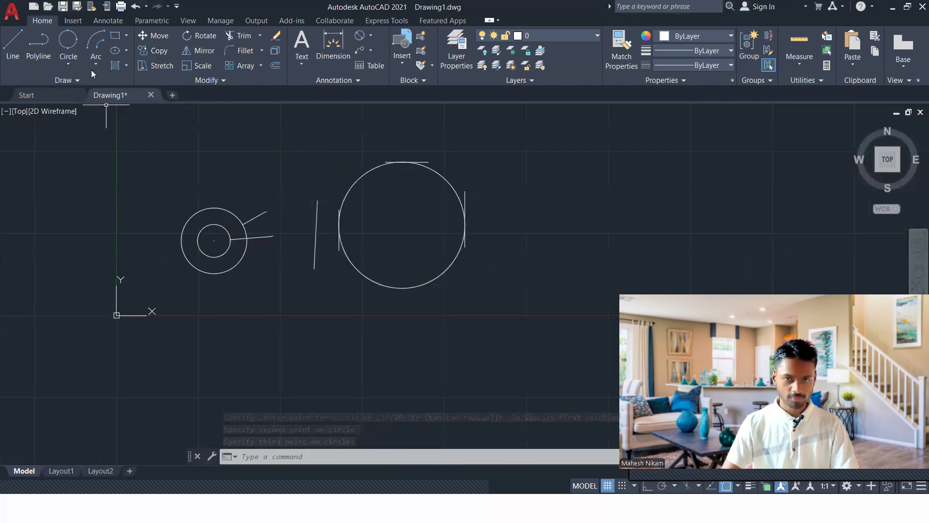
click(70, 65)
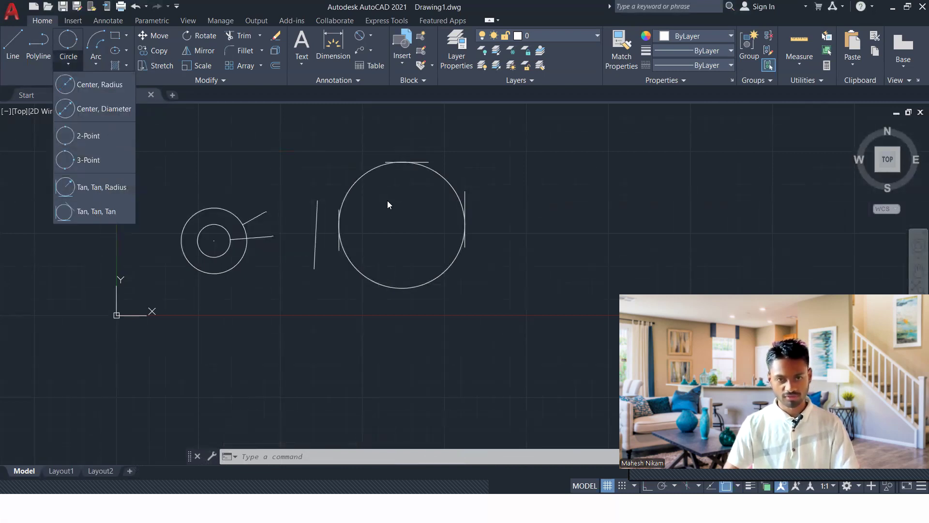
click(433, 174)
click(421, 187)
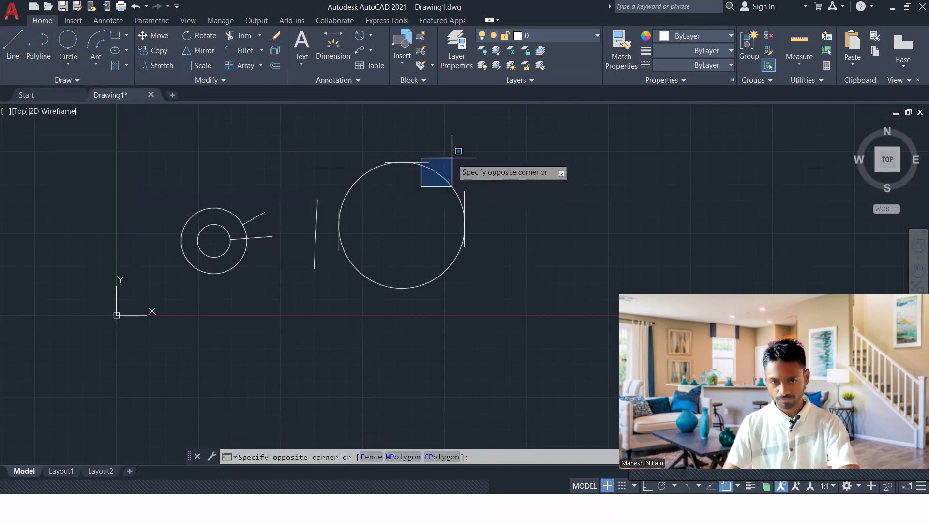
click(457, 164)
click(457, 166)
click(421, 197)
key(Delete)
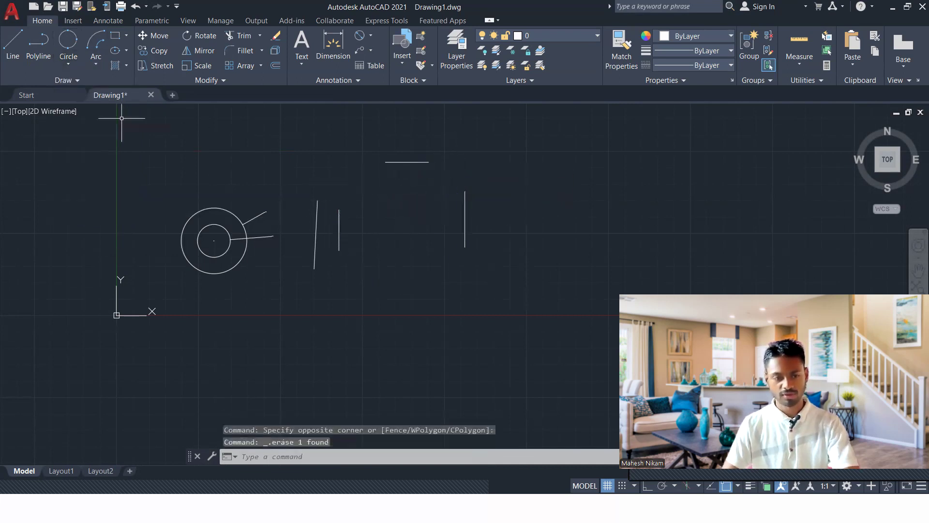
click(77, 64)
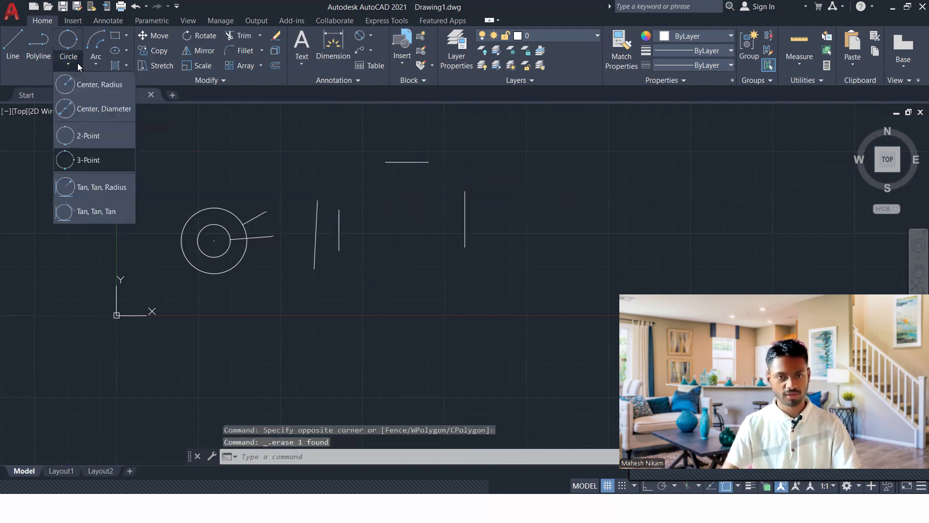
click(107, 191)
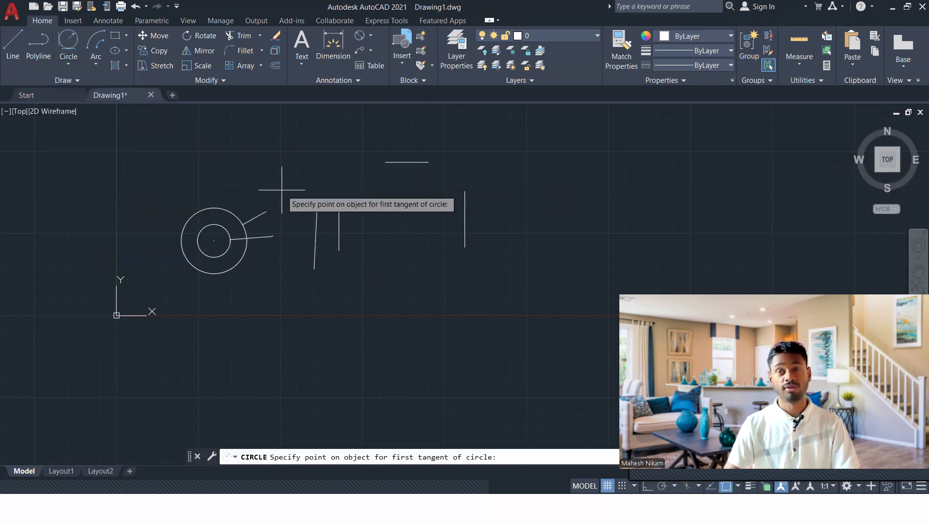
scroll(317, 219, up, 2)
middle_drag(465, 196, 379, 235)
click(261, 255)
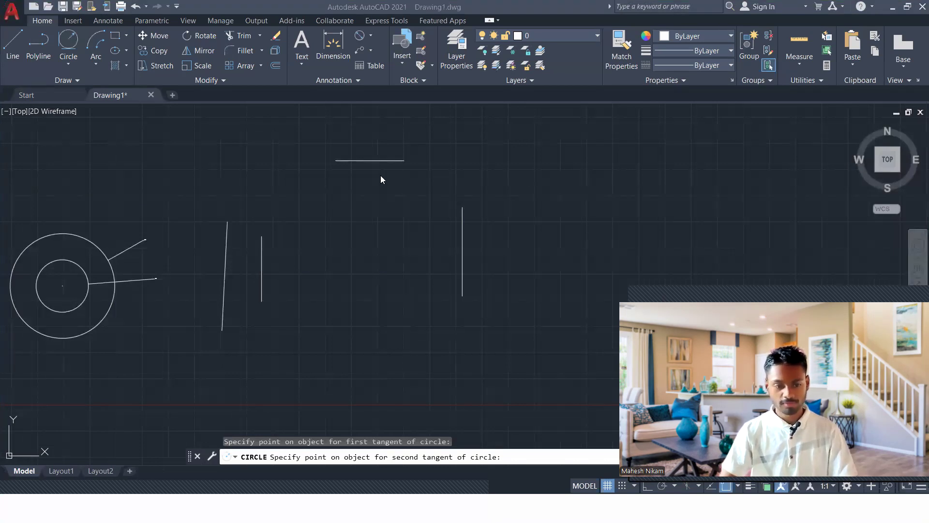
click(261, 264)
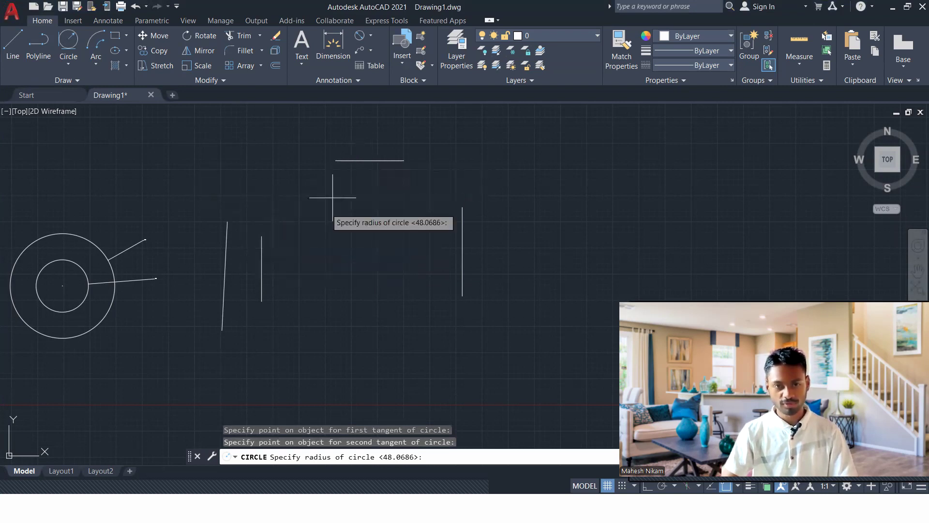
click(360, 160)
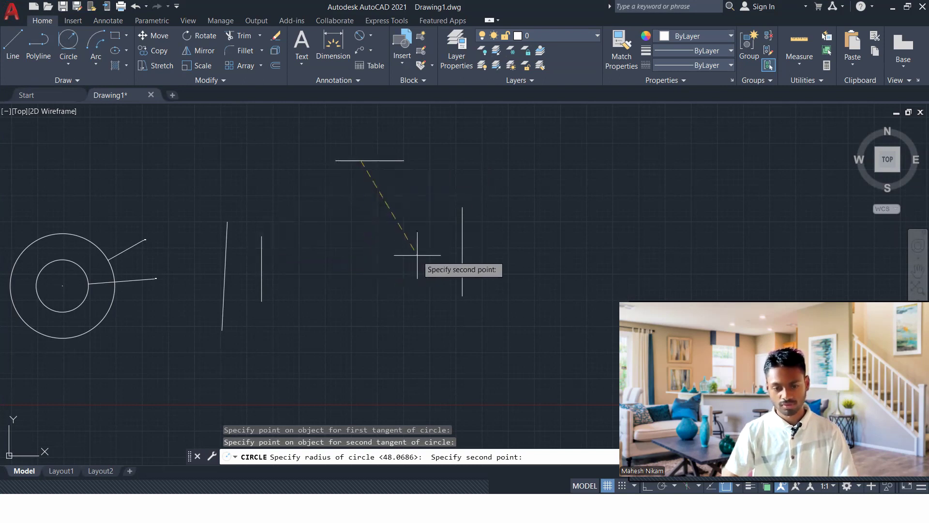
key(Escape)
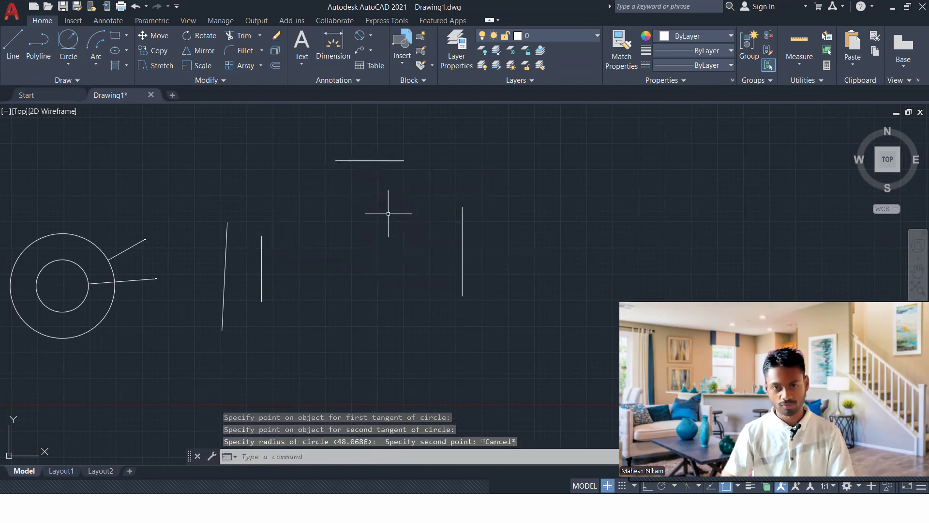
key(Escape)
click(93, 59)
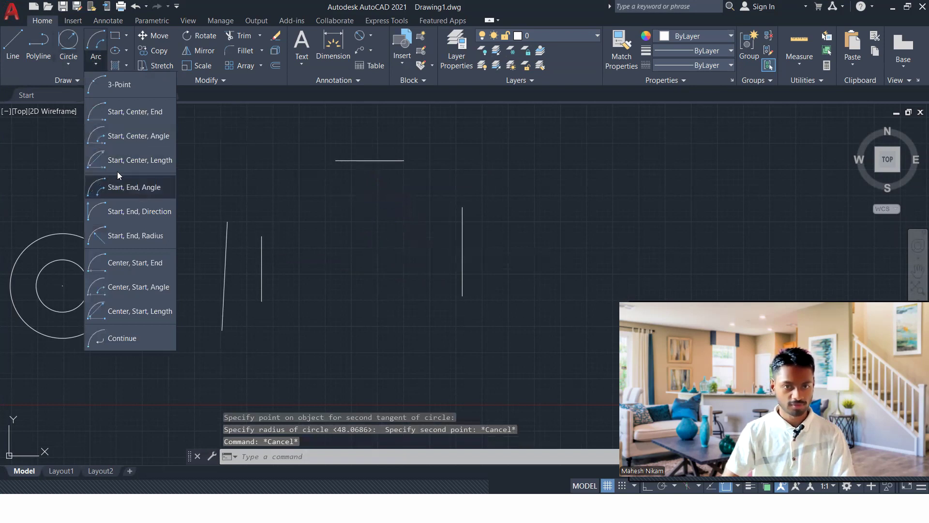
Step: Draw a Tan, Tan, Radius circle tangent to the horizontal line and the rightmost vertical line with radius 56
click(71, 59)
click(71, 59)
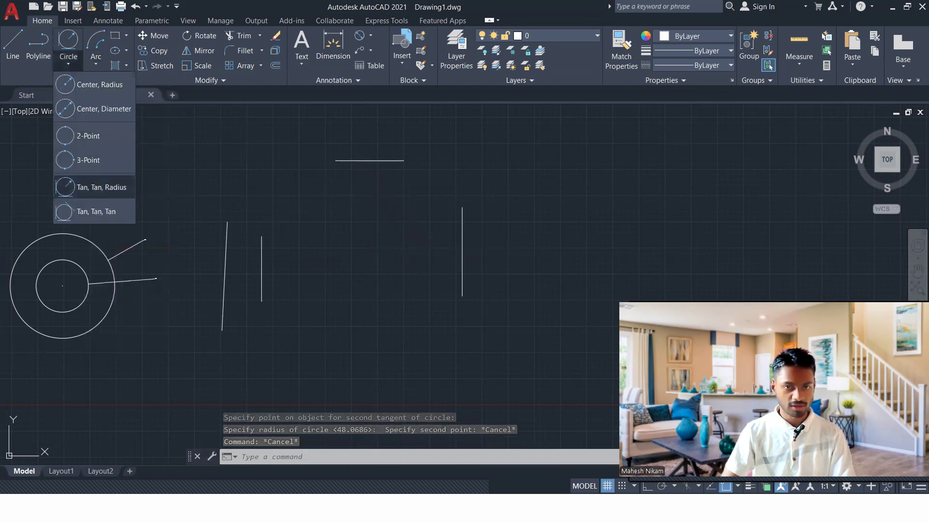
click(83, 184)
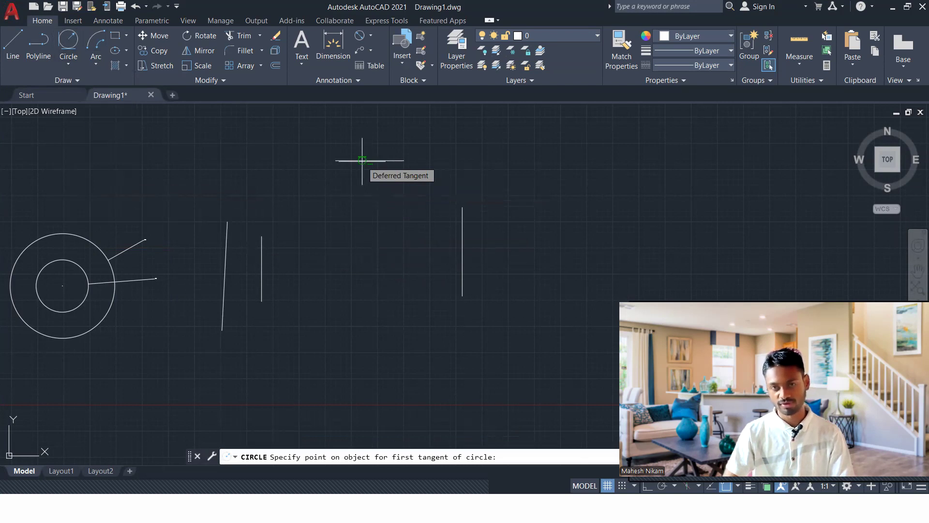
click(362, 160)
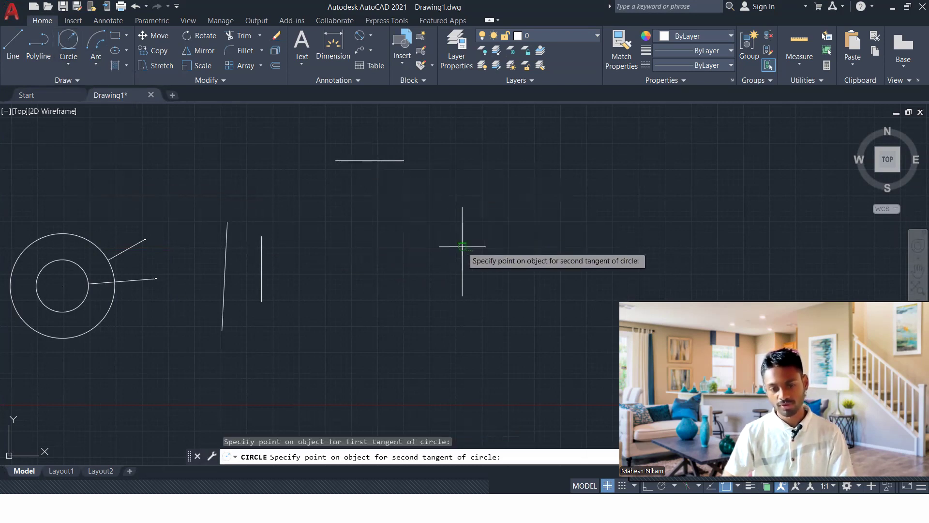
click(463, 246)
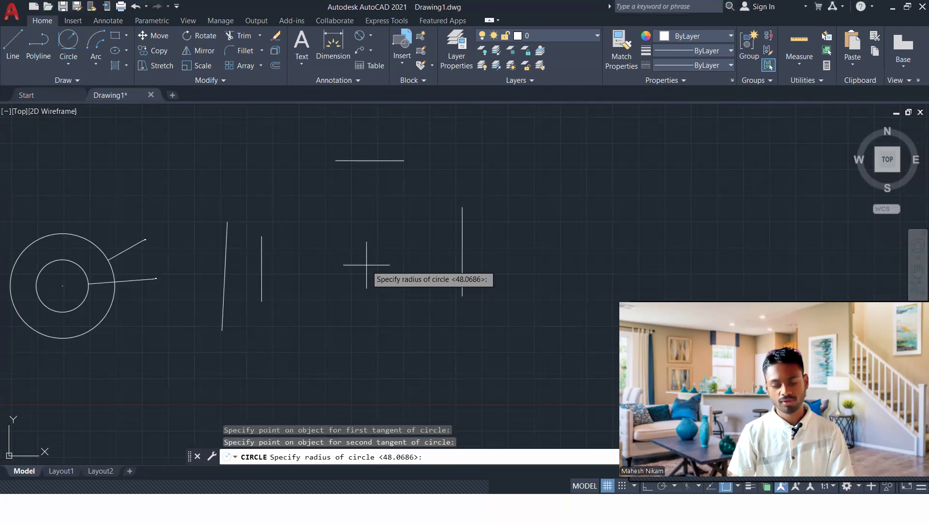
text(56)
key(Return)
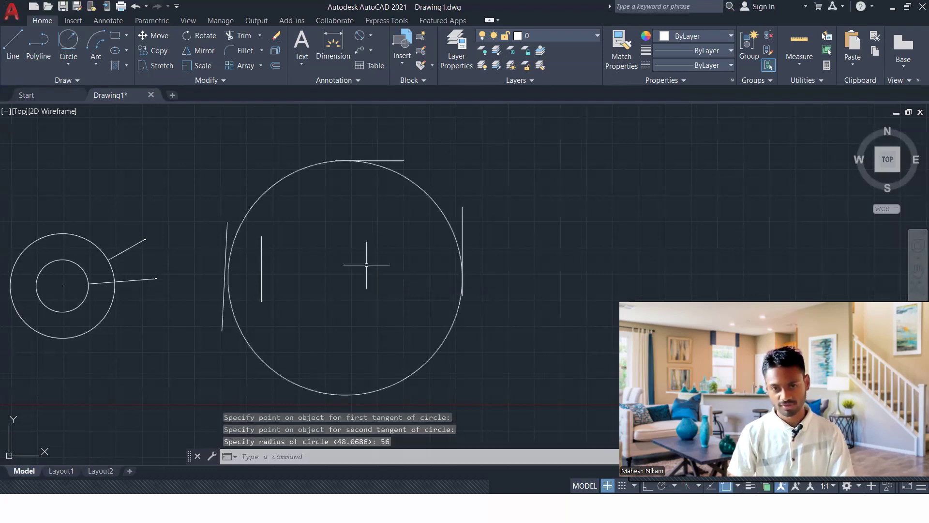
Step: Delete the slanted line and the short vertical line beside it, keeping the large circle
click(274, 246)
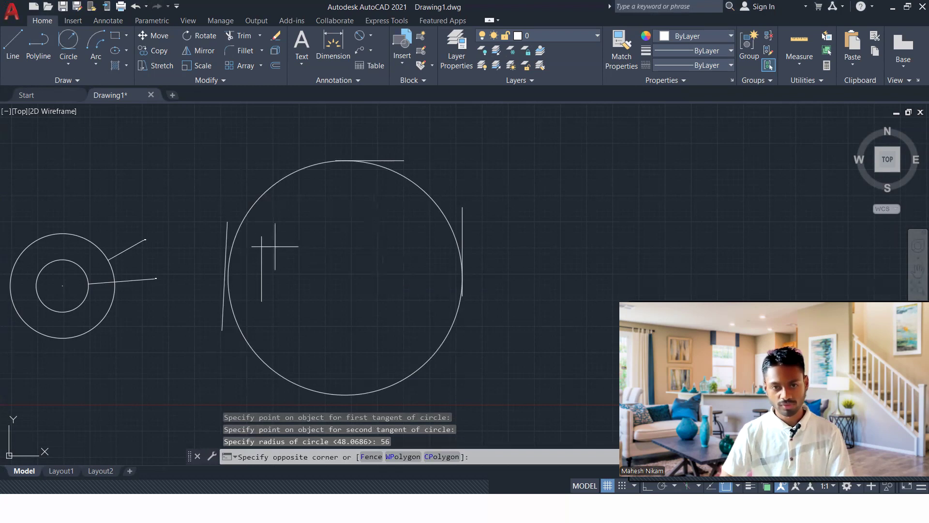
click(253, 278)
click(232, 216)
click(207, 233)
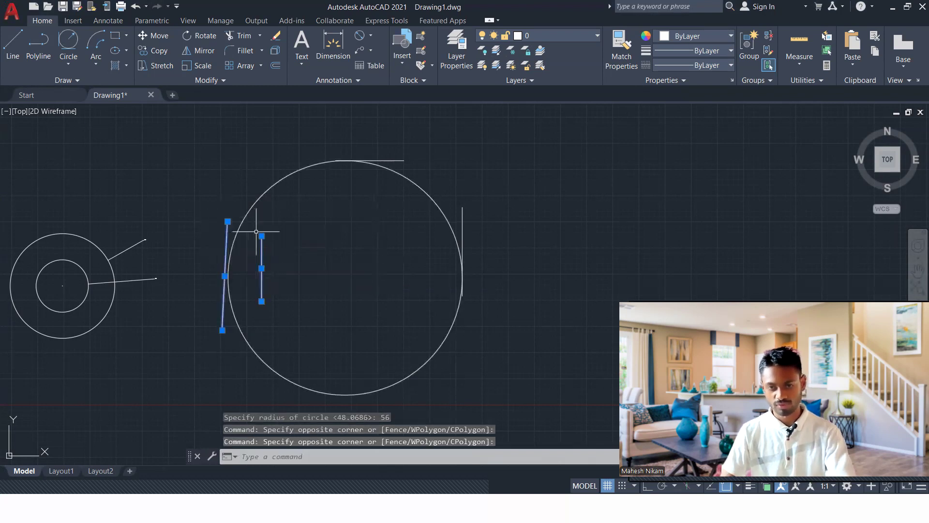
key(Delete)
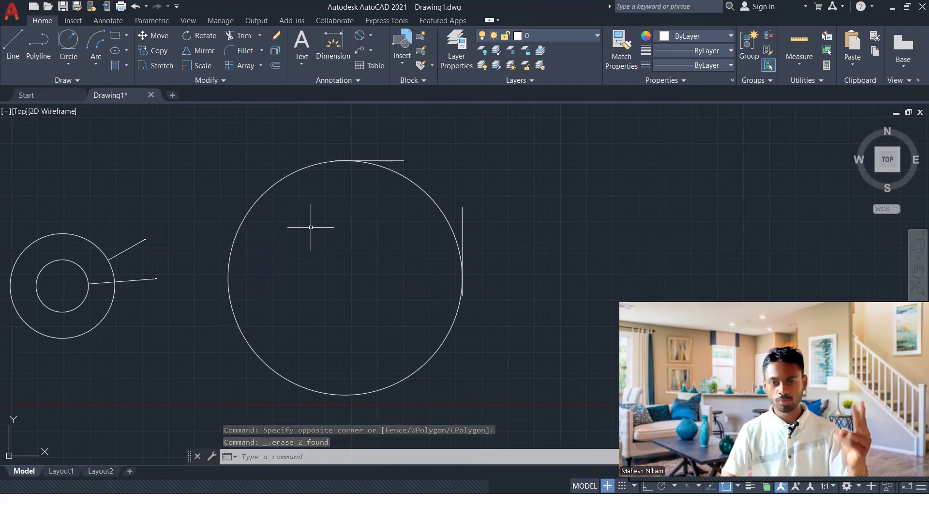
Step: Delete the radius-56 circle, keeping the horizontal and vertical lines it touches
click(65, 67)
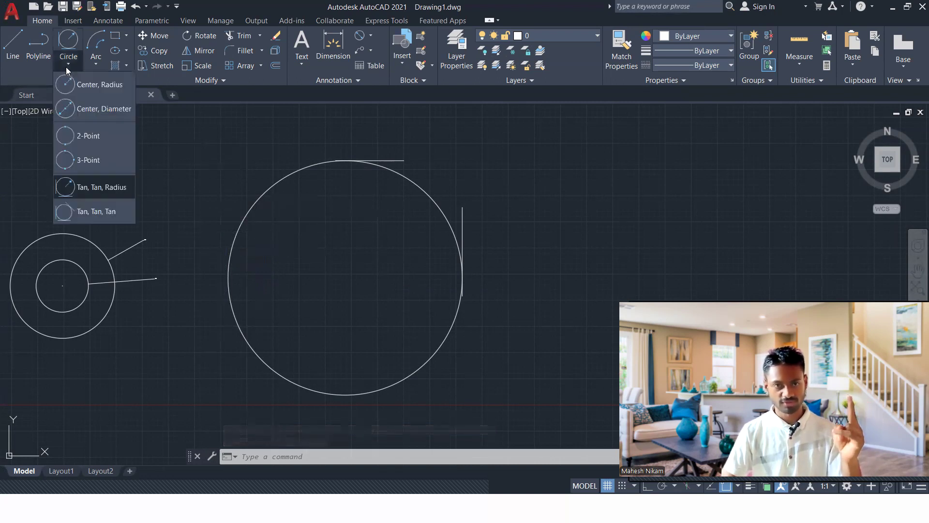
click(431, 173)
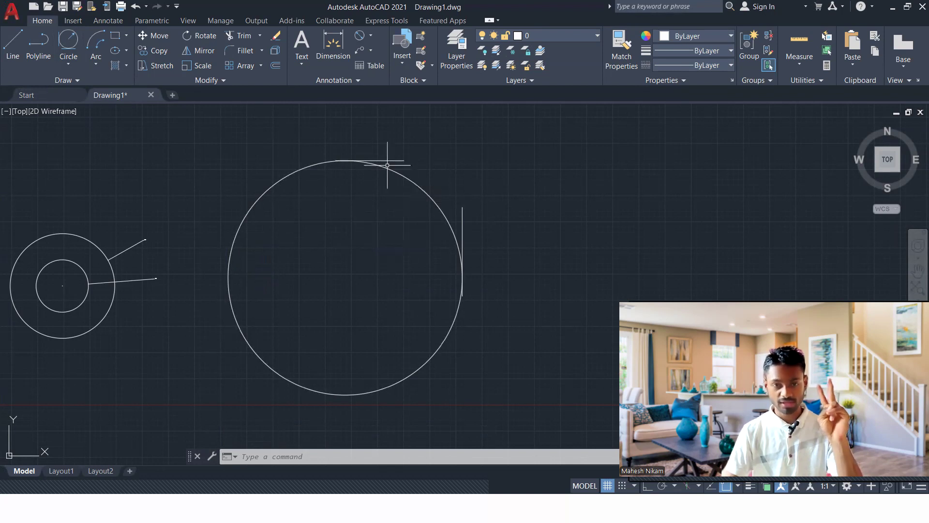
scroll(296, 163, up, 4)
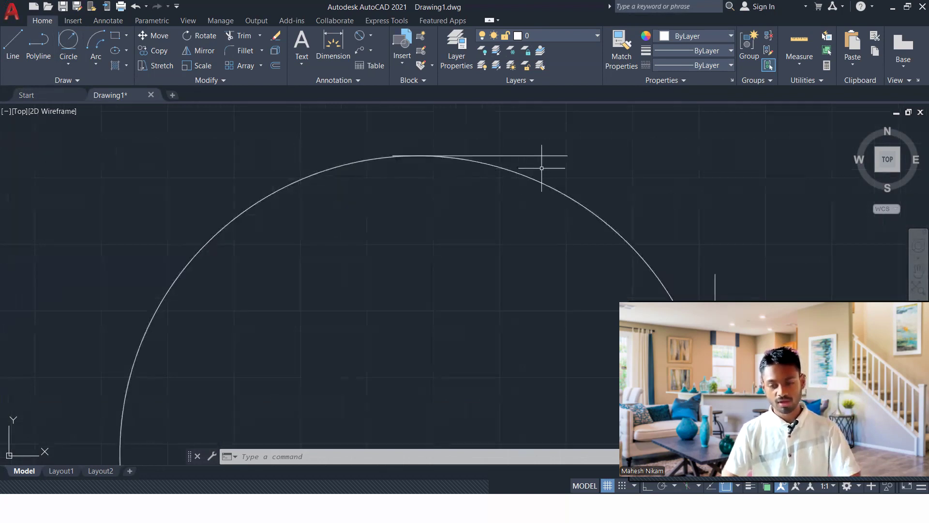
middle_drag(600, 202, 390, 225)
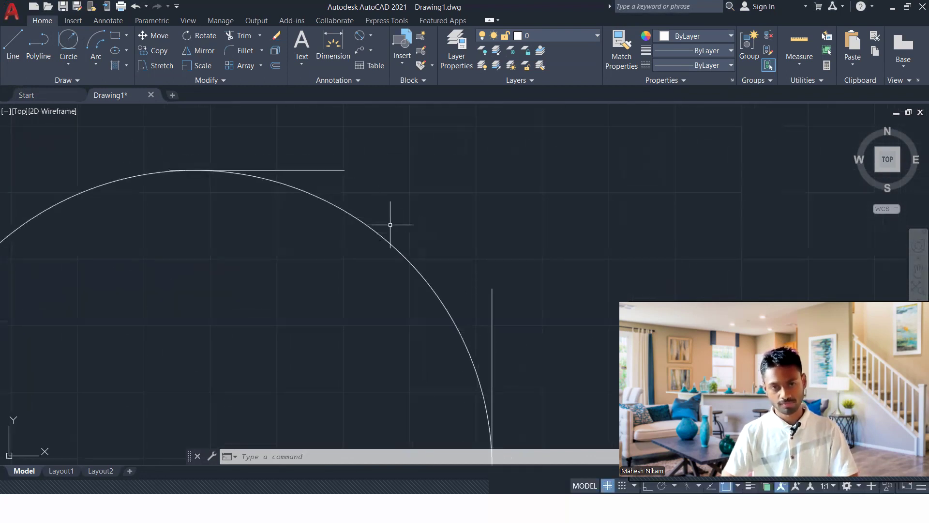
click(376, 197)
click(334, 252)
key(Delete)
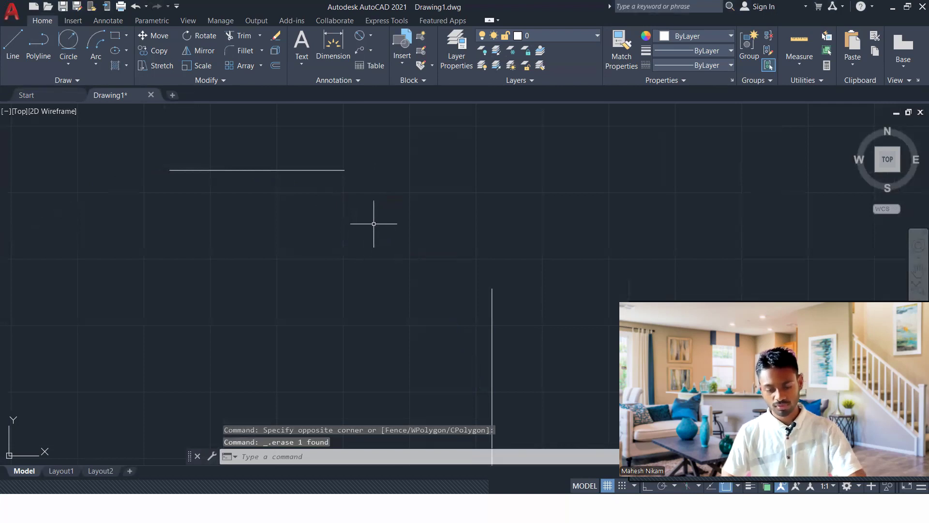
Step: Try a Tan, Tan, Radius circle with both tangents on the horizontal line and the radius picked by two points near the vertical line
click(69, 63)
click(99, 187)
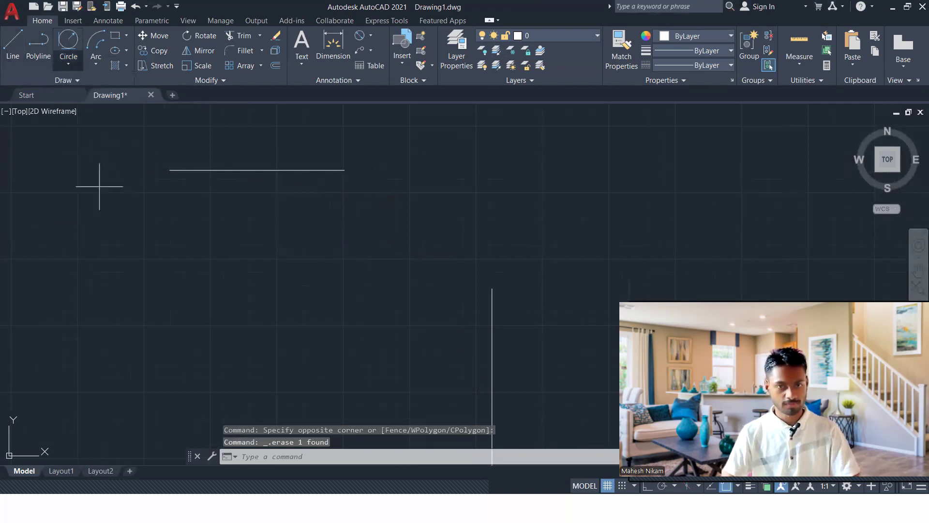
click(180, 171)
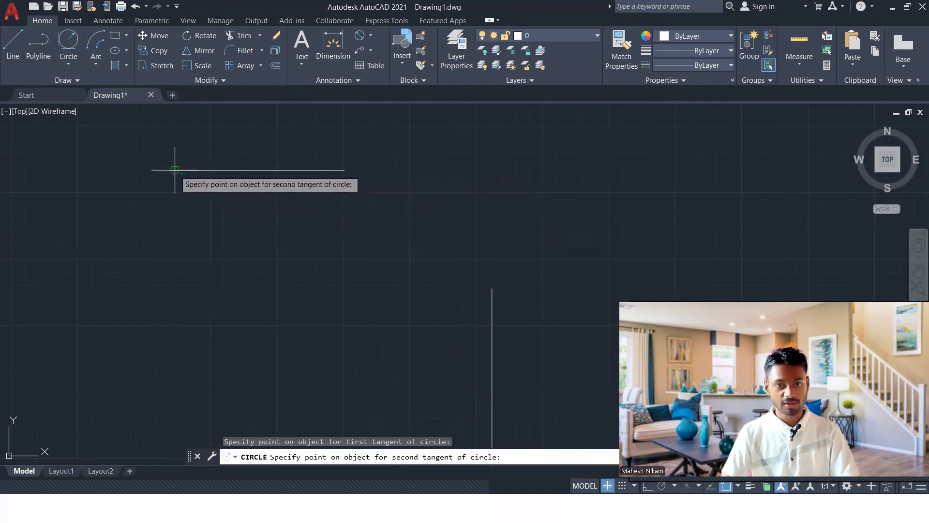
click(279, 170)
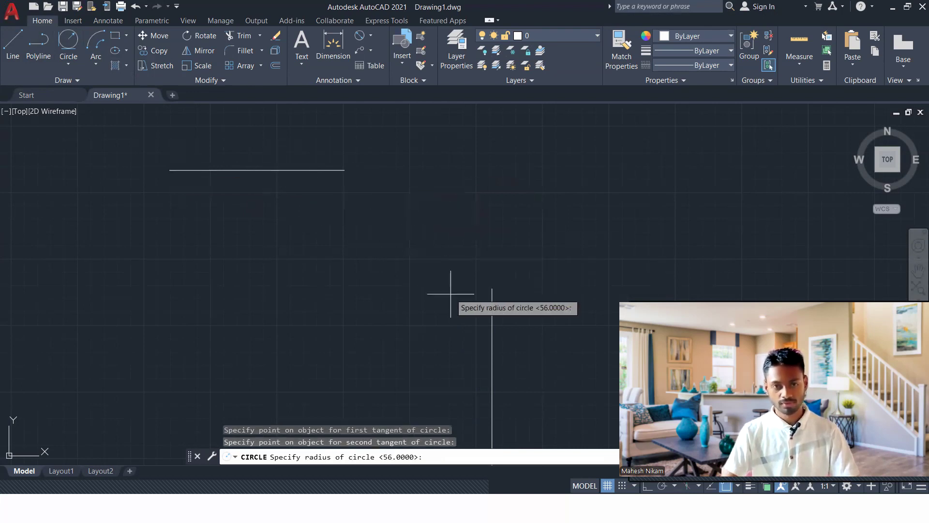
click(492, 314)
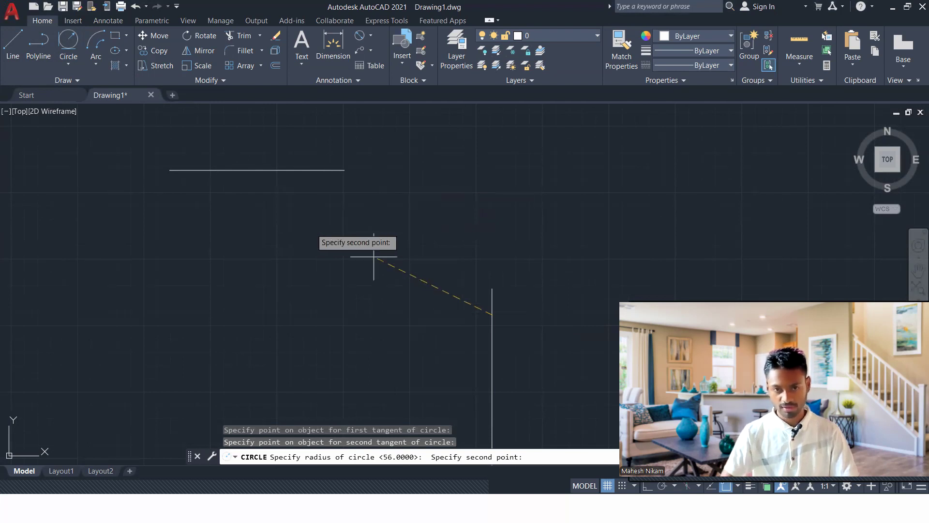
click(514, 334)
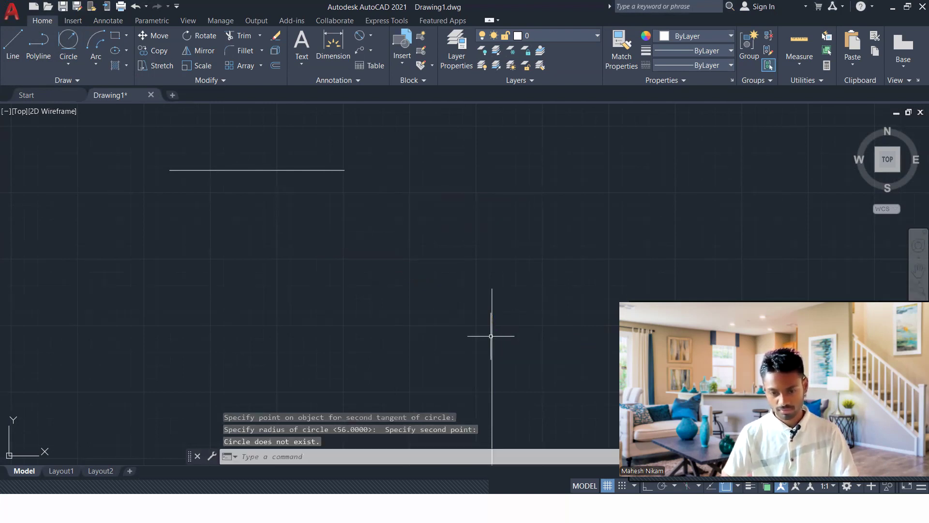
Step: Draw a Tan, Tan, Radius circle tangent to the horizontal line and the vertical line with radius 99
click(68, 59)
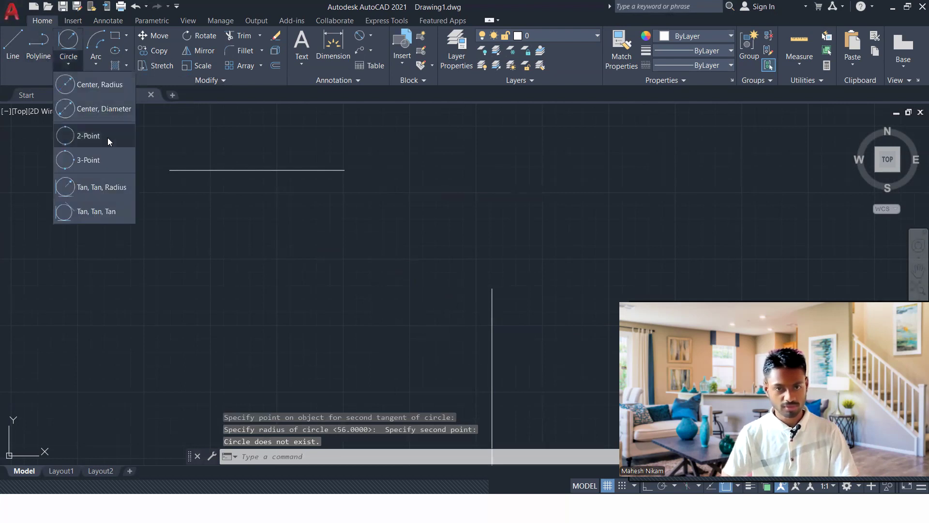
click(92, 187)
click(215, 170)
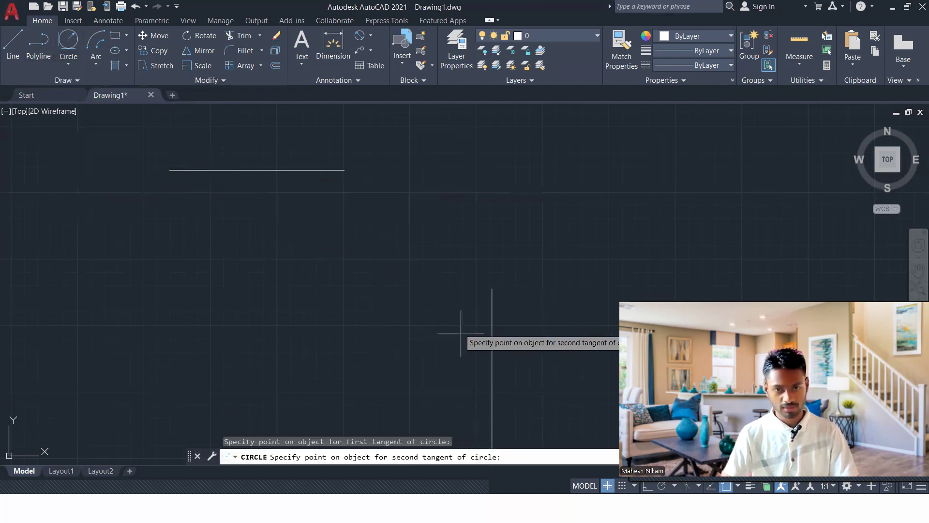
click(491, 355)
text(99)
key(Return)
scroll(237, 263, down, 4)
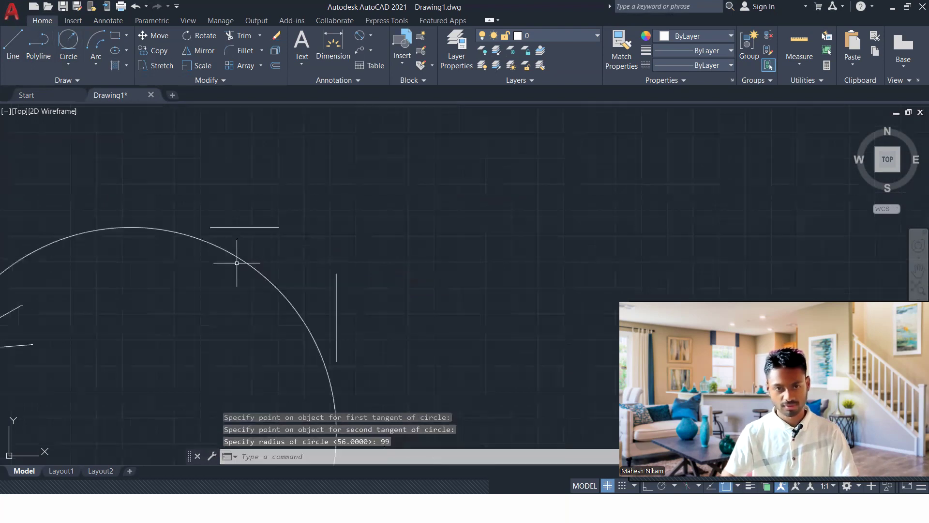
scroll(236, 263, down, 2)
scroll(271, 297, up, 4)
middle_drag(271, 238, 403, 294)
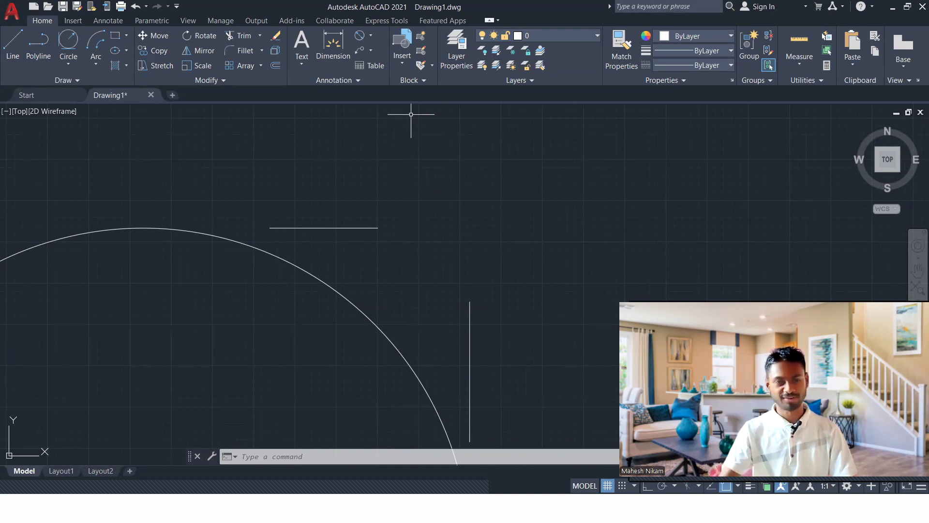
Step: Delete the two small concentric circles together with the two short lines attached to them
mouse_move(102, 183)
middle_down()
mouse_move(170, 181)
mouse_move(203, 125)
middle_up()
scroll(203, 125, down, 8)
scroll(189, 145, up, 2)
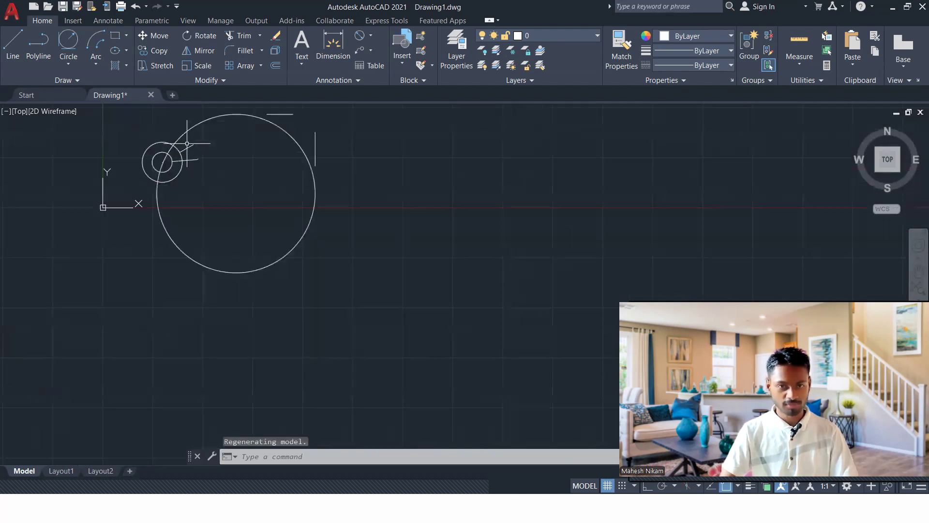
click(213, 144)
key(Escape)
click(201, 186)
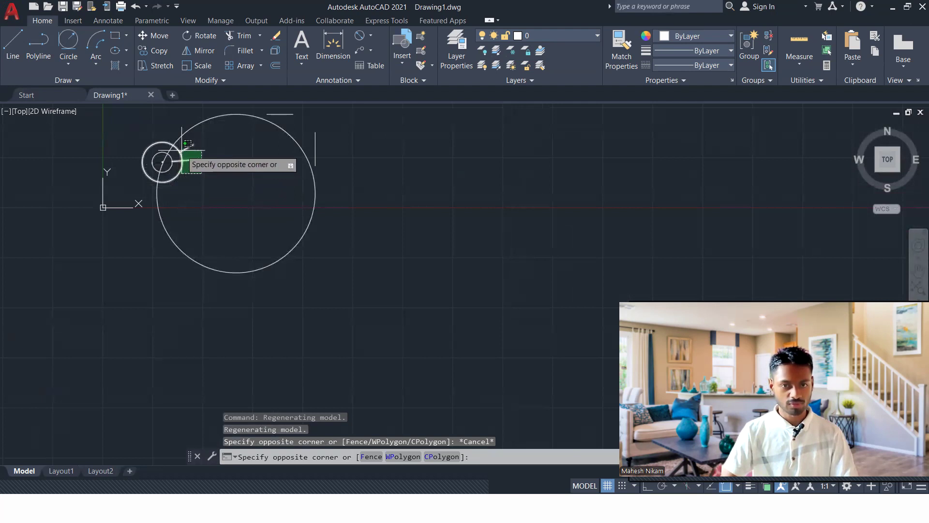
click(170, 147)
key(Delete)
click(168, 154)
key(Delete)
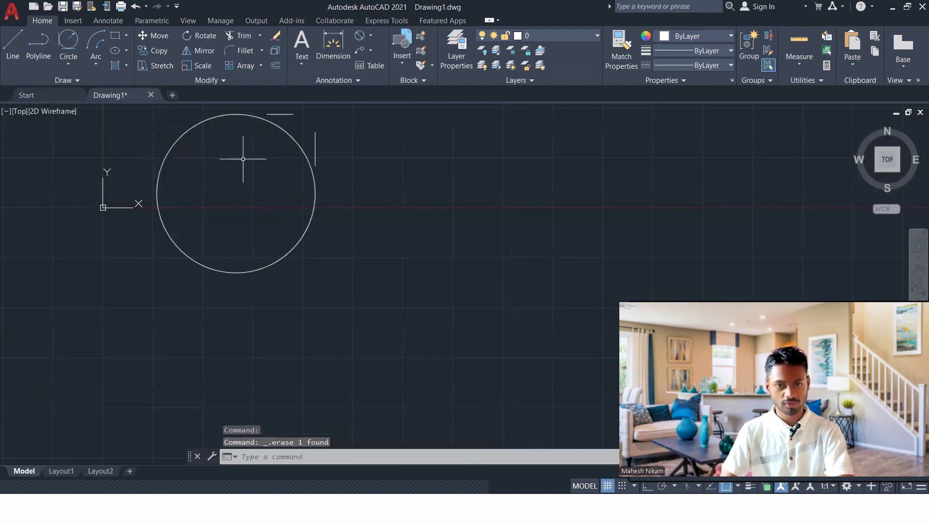
Step: Delete the radius-99 circle, leaving only the horizontal and vertical lines
middle_drag(274, 134, 271, 201)
scroll(272, 203, up, 4)
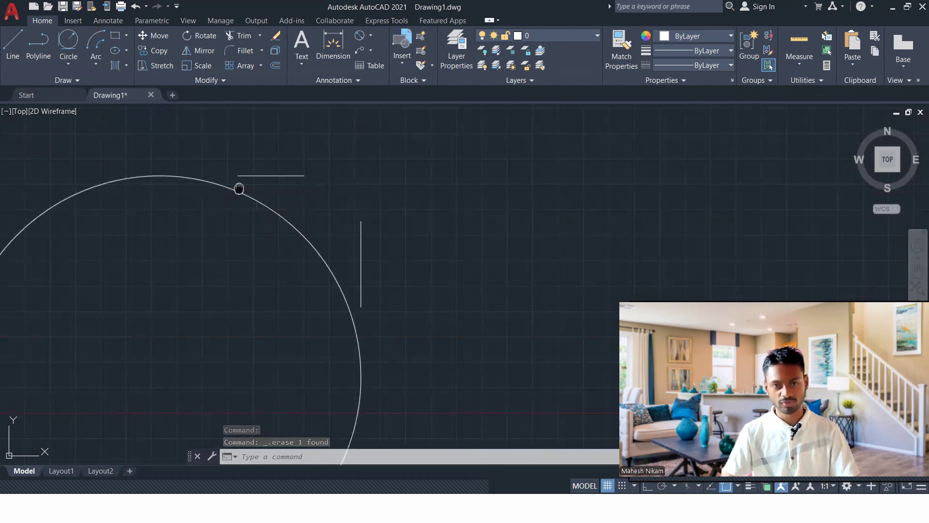
drag(333, 191, 253, 242)
key(Delete)
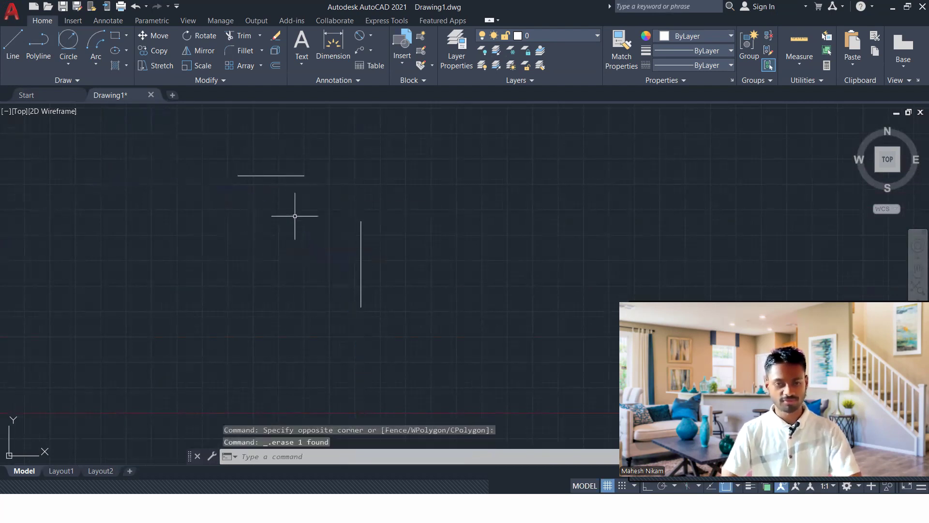
Step: Draw a vertical line with Ortho on, to the left of and below the horizontal line, opposite the existing vertical line
click(76, 66)
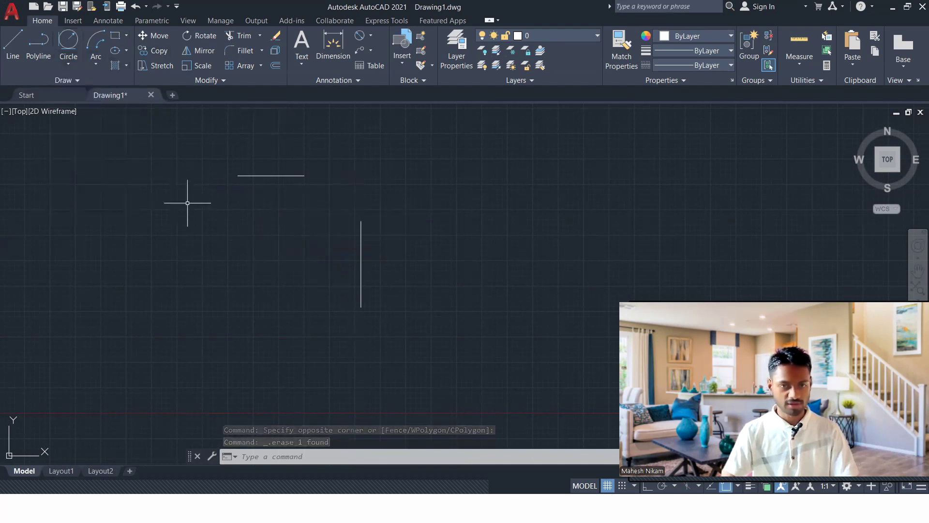
text(l)
key(Return)
click(156, 214)
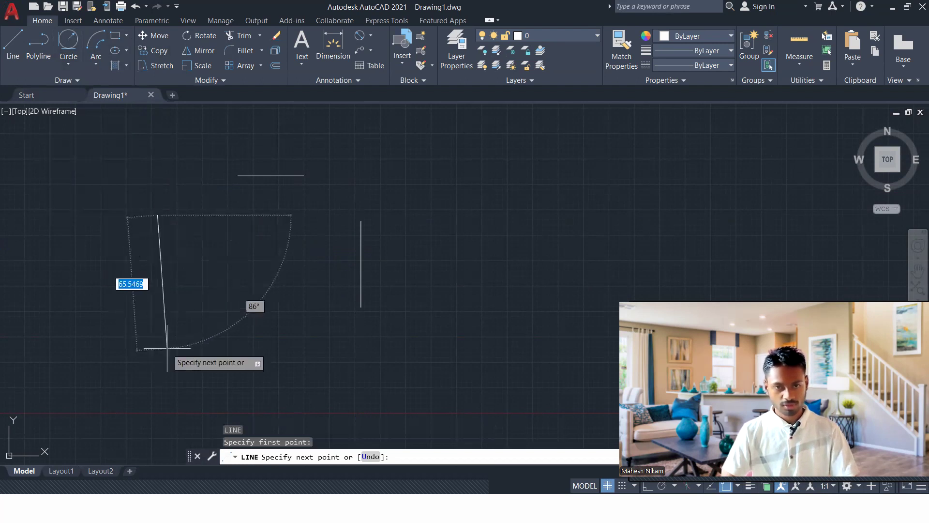
key(F8)
click(147, 360)
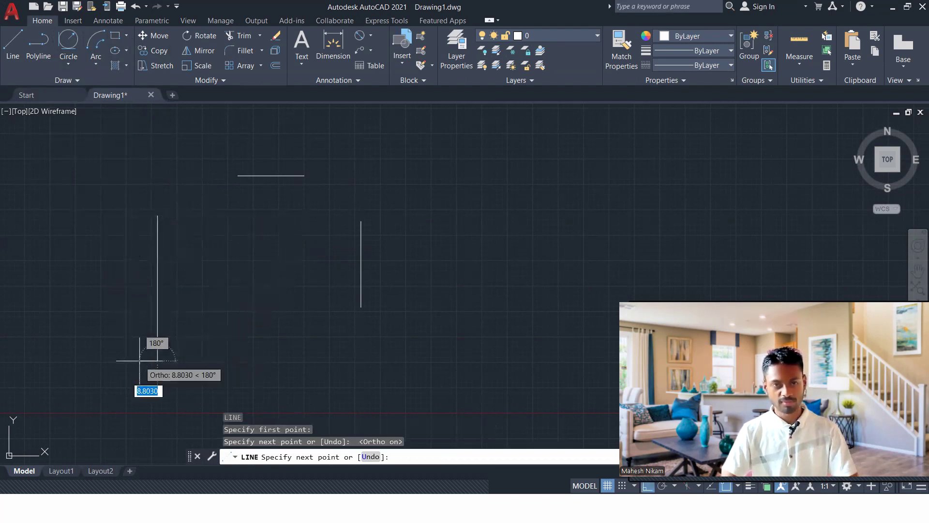
key(Escape)
Step: Draw a Tan, Tan, Tan circle tangent to the left vertical line, the horizontal line and the right vertical line
click(70, 60)
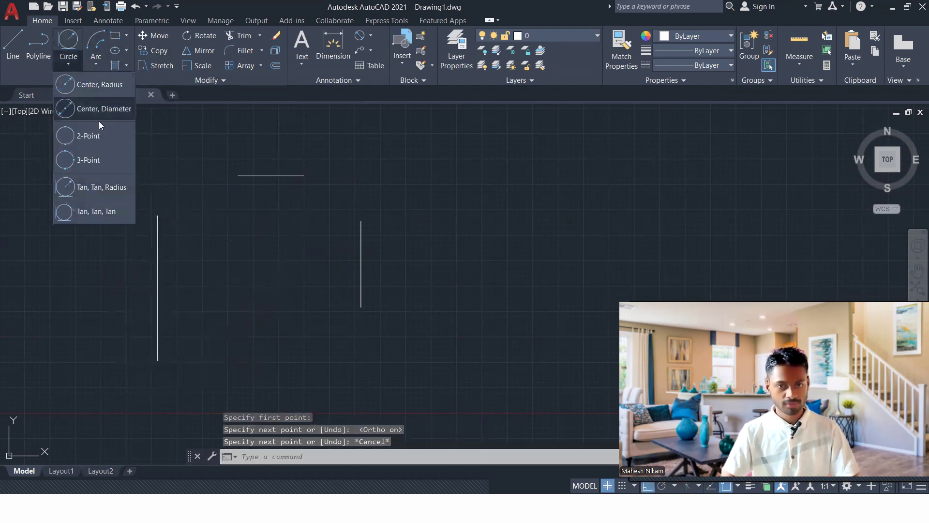
click(95, 216)
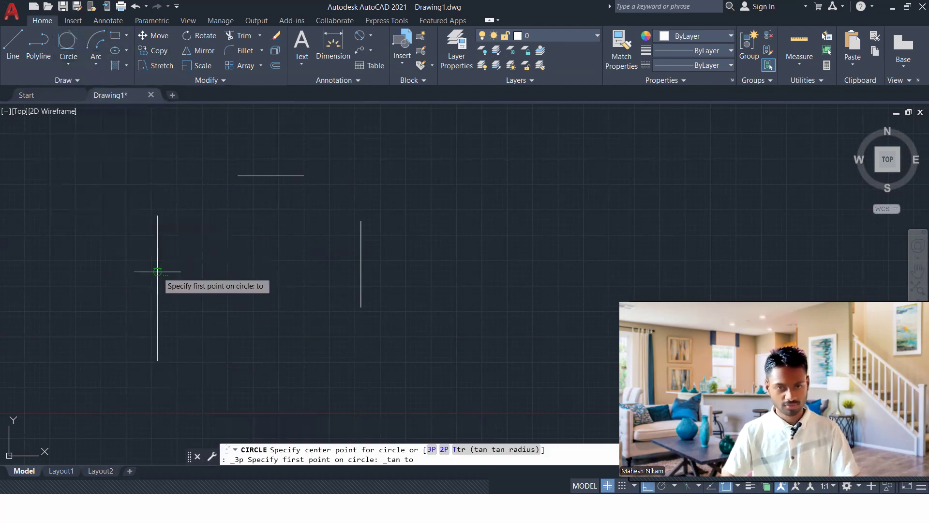
click(157, 272)
click(262, 176)
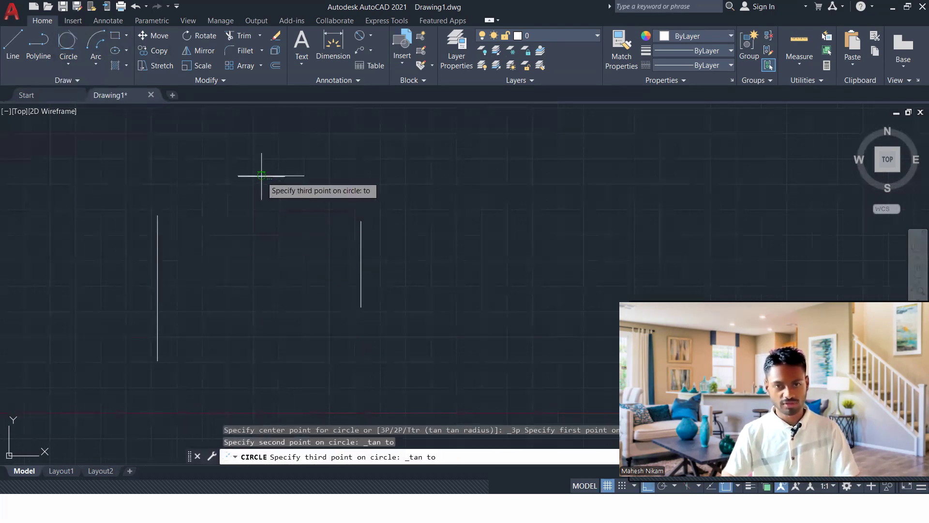
click(361, 267)
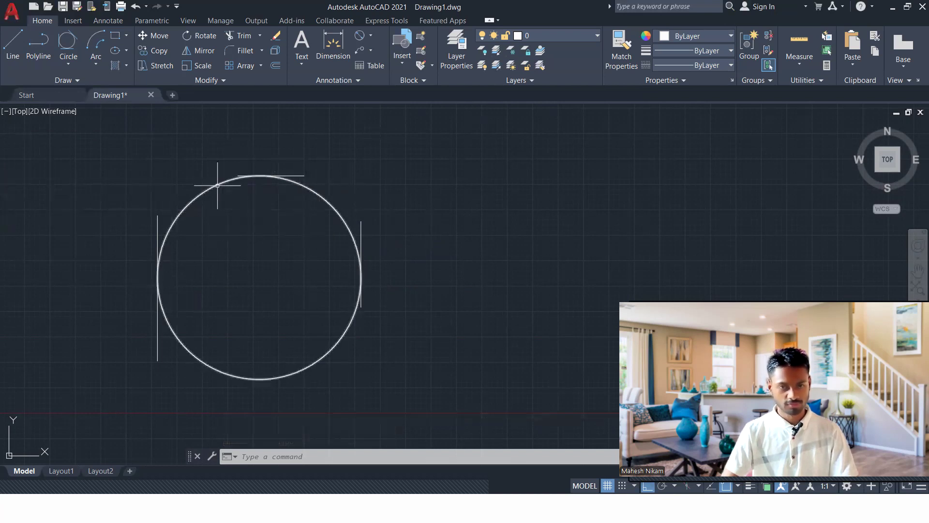
Step: Delete the circle tangent to the three lines, keeping the lines themselves
click(430, 209)
click(310, 198)
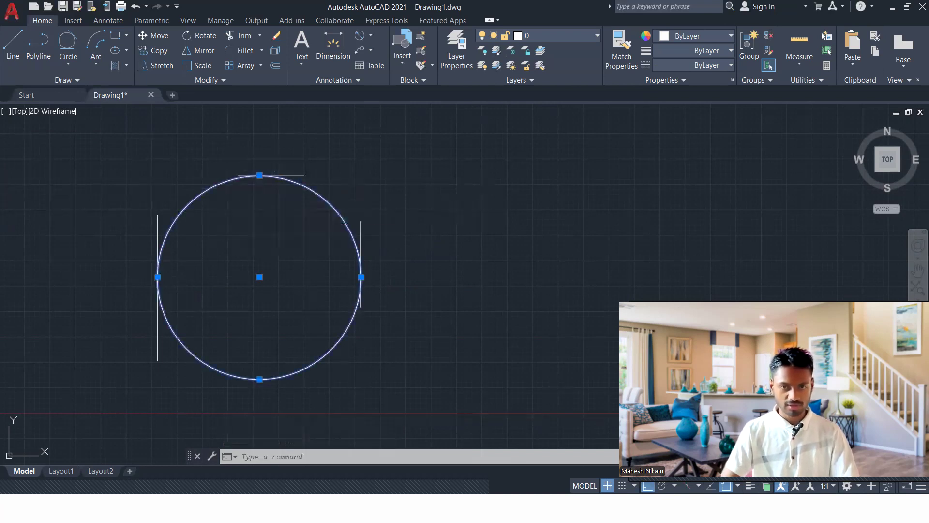
key(Delete)
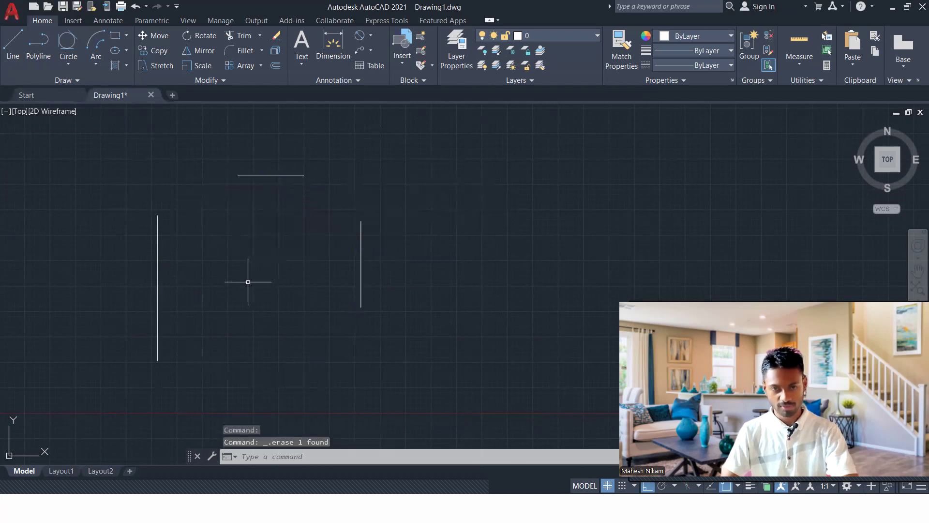
Step: Move the left vertical line horizontally toward the right one, placing it below the left end of the horizontal line
text(m)
key(Return)
click(197, 272)
click(140, 287)
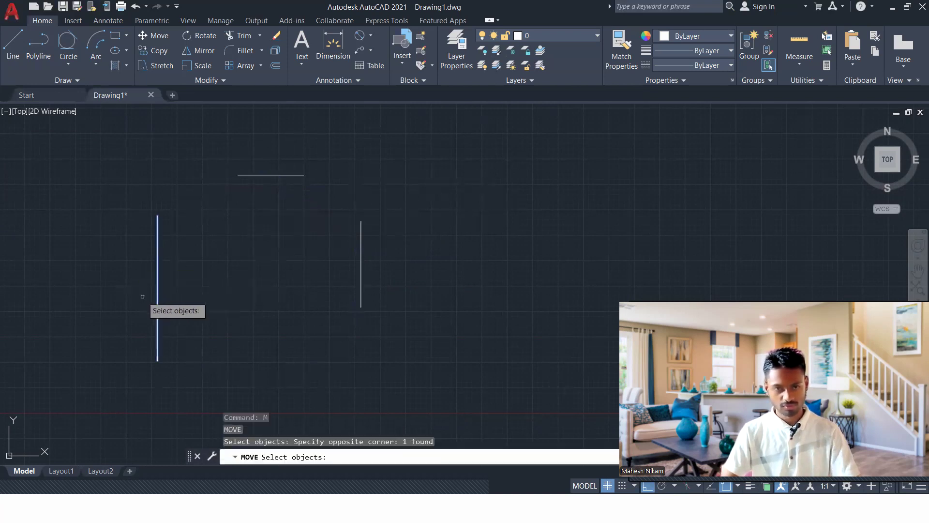
key(Return)
click(158, 296)
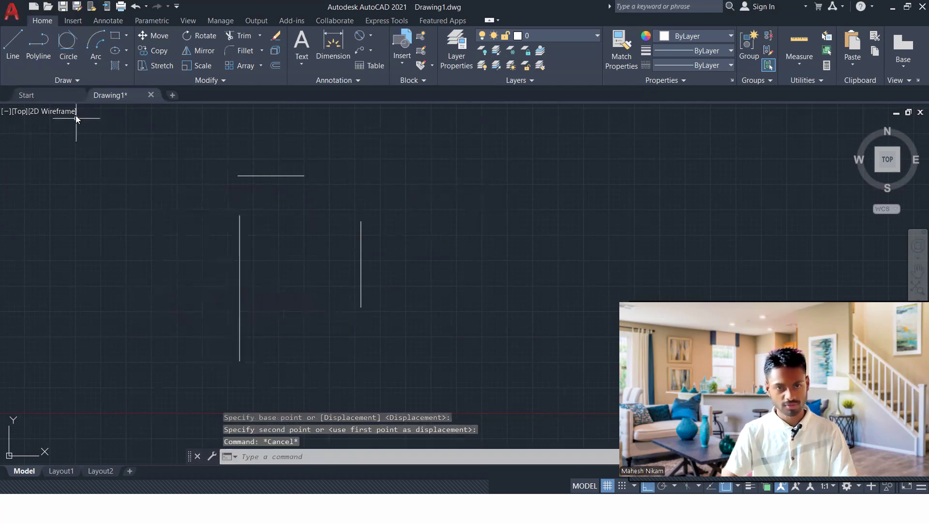
Step: Draw a Tan, Tan, Tan circle tangent to the horizontal line, the moved left vertical line and the right vertical line
click(57, 46)
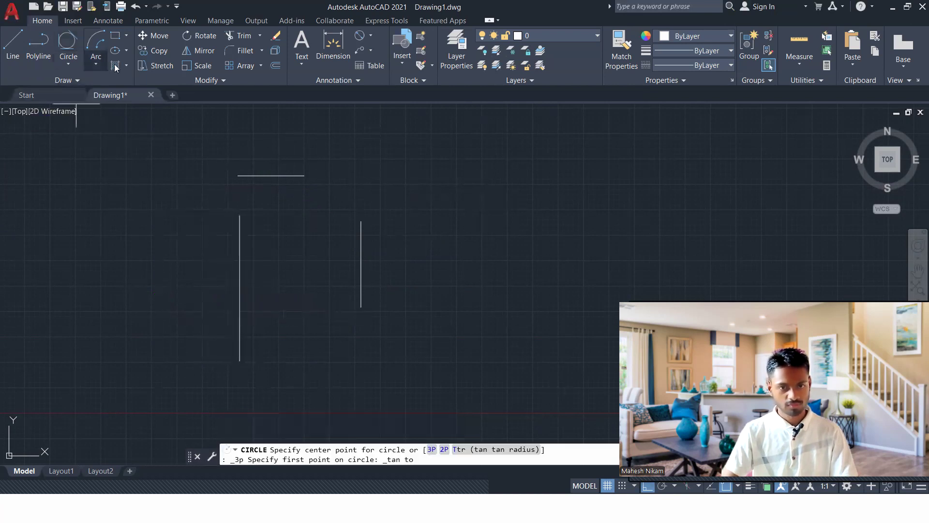
click(267, 175)
click(241, 259)
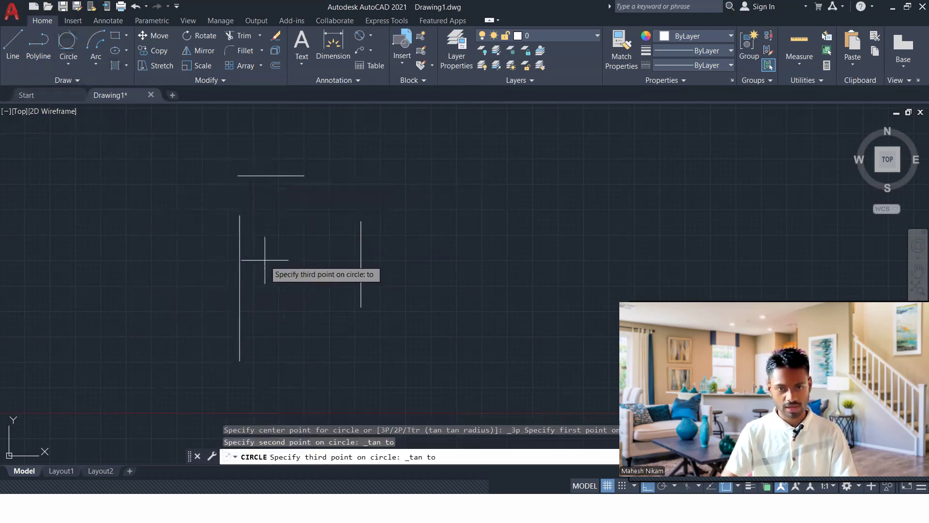
click(361, 256)
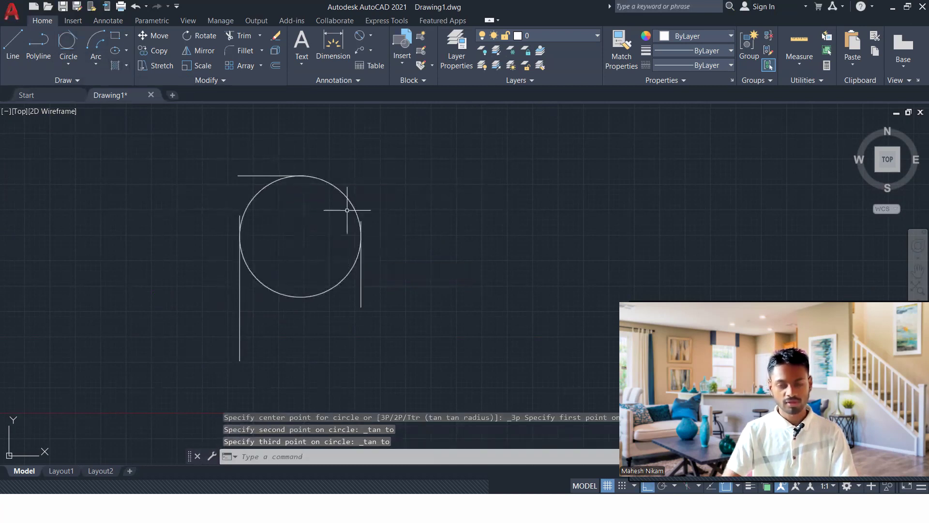
Step: Delete the circle tangent to the horizontal line and the two closer vertical lines
click(76, 61)
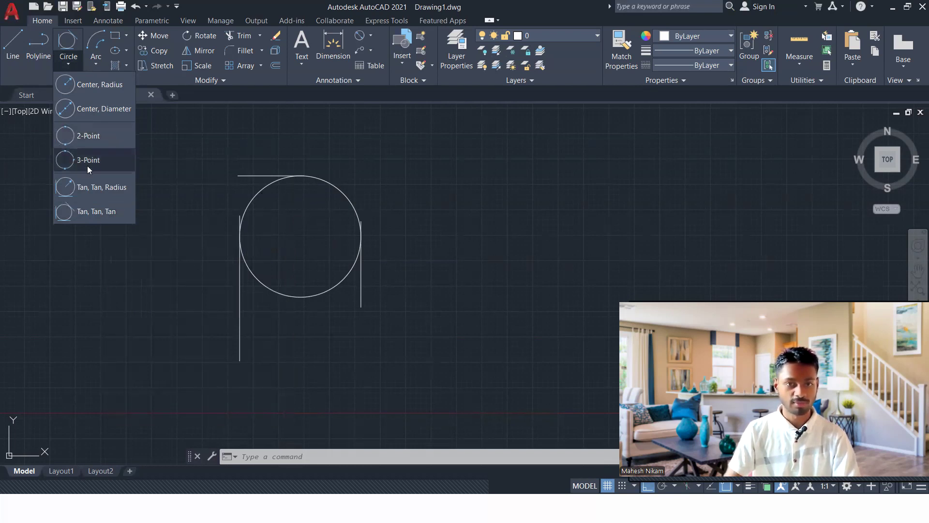
click(324, 195)
click(347, 162)
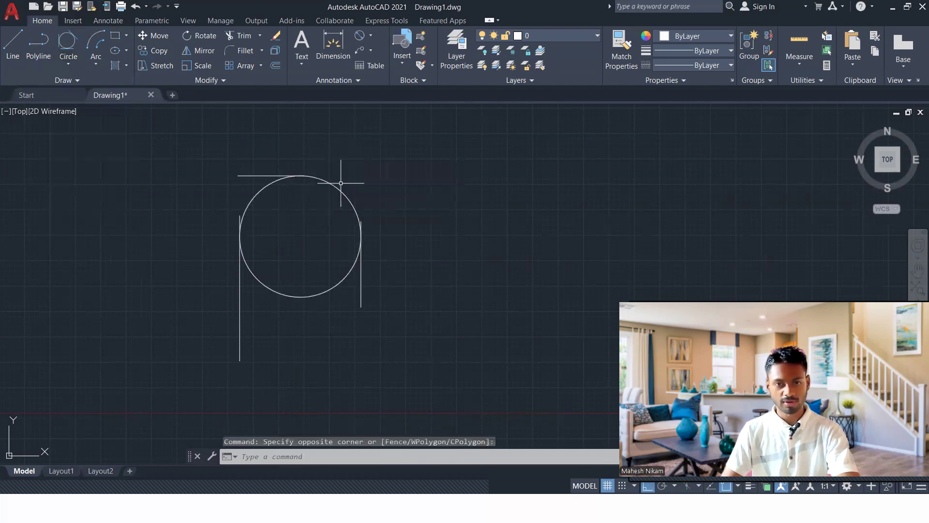
click(341, 183)
click(324, 207)
key(Delete)
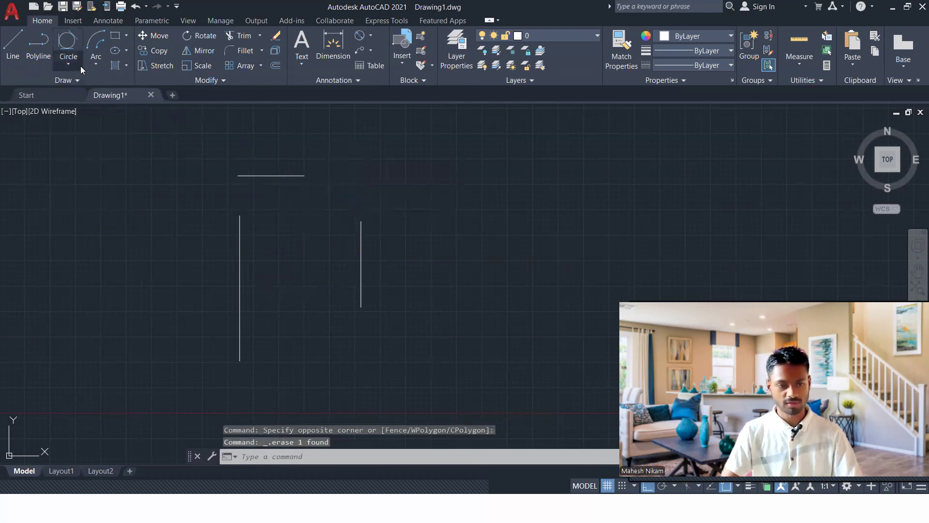
Step: Draw a 3-Point circle through one point each on the horizontal line, the left vertical line and the right vertical line
click(78, 65)
click(116, 160)
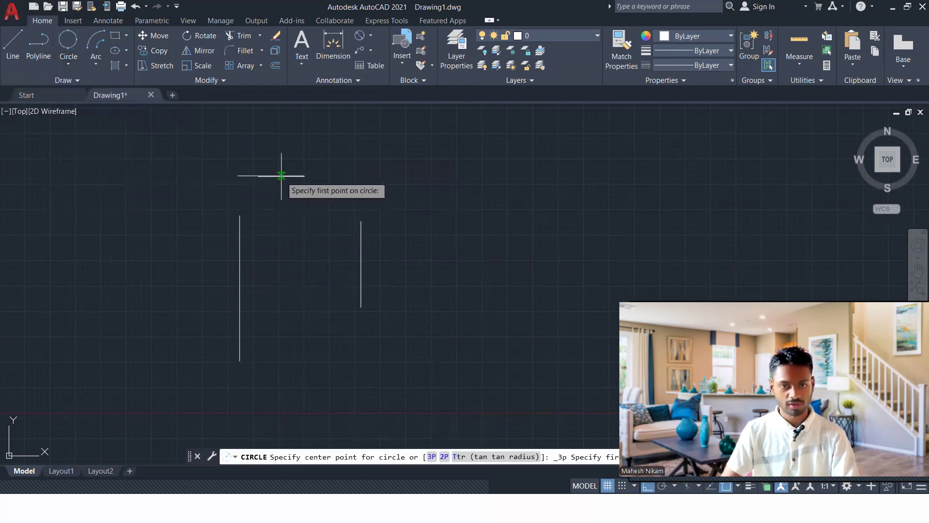
click(278, 176)
click(240, 259)
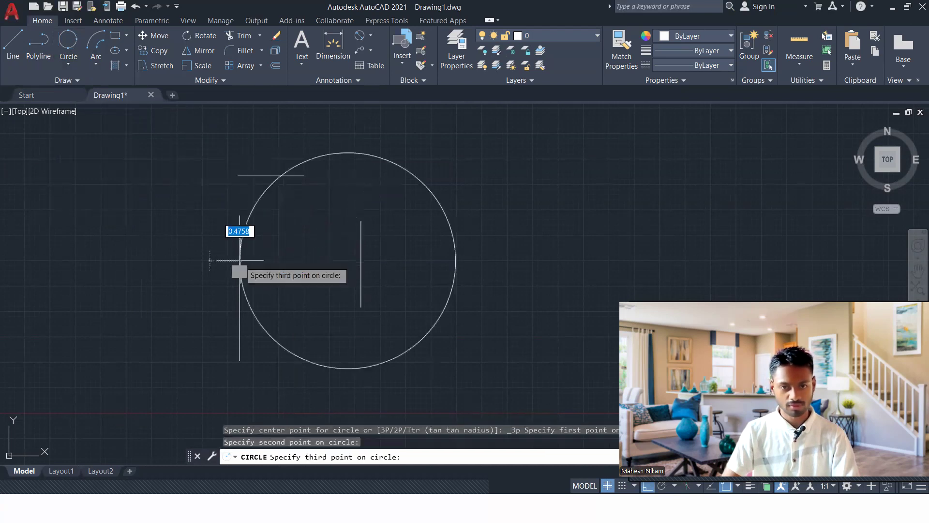
click(360, 256)
Step: Delete the 3-Point circle that crosses the three lines
click(380, 162)
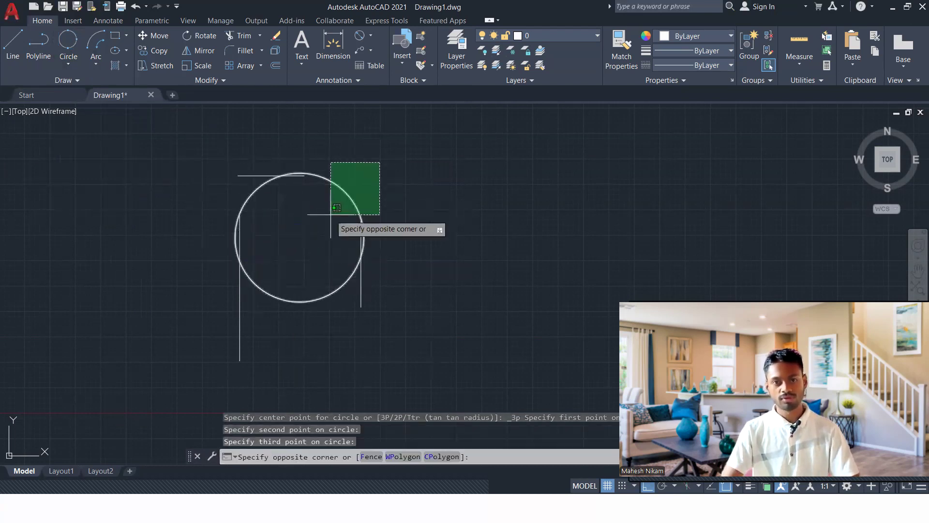
click(329, 206)
key(Delete)
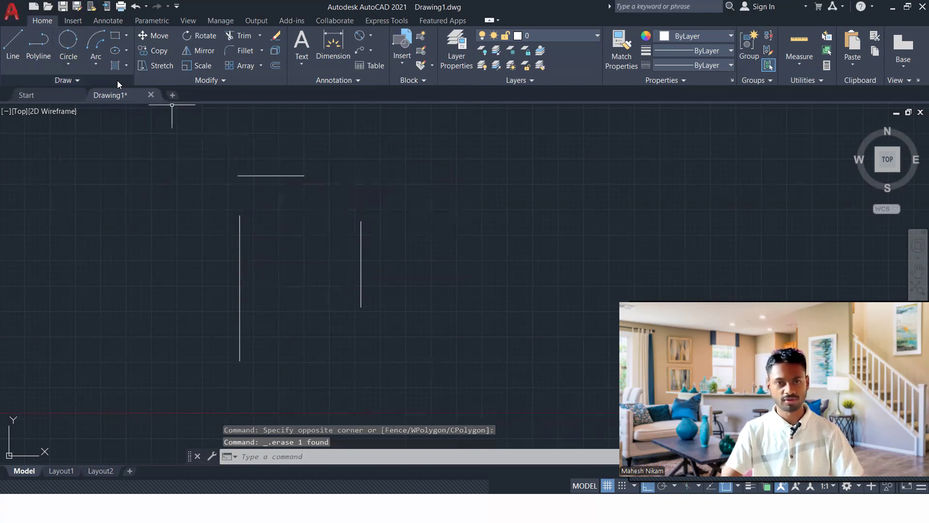
Step: Draw a Tan, Tan, Tan circle, picking the horizontal line, the lower end of the left vertical line and the lower end of the right one
click(68, 65)
click(129, 209)
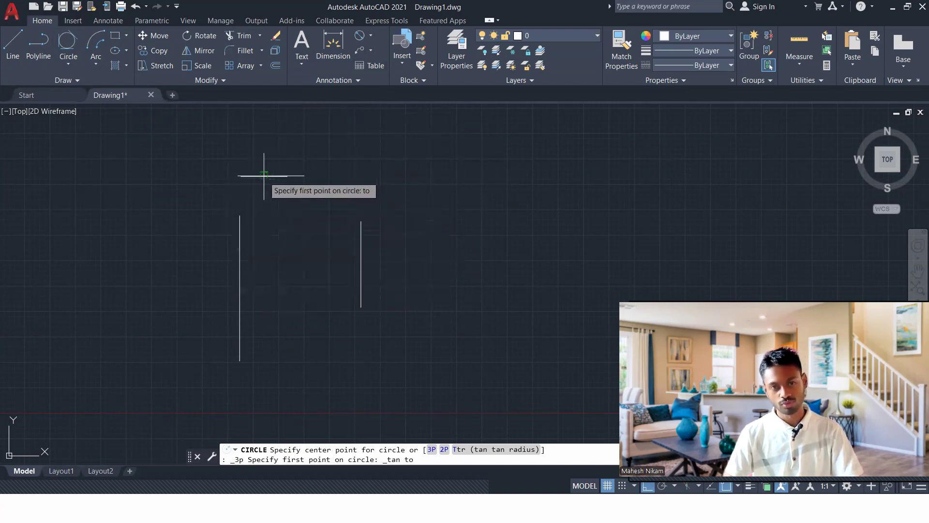
scroll(266, 176, up, 5)
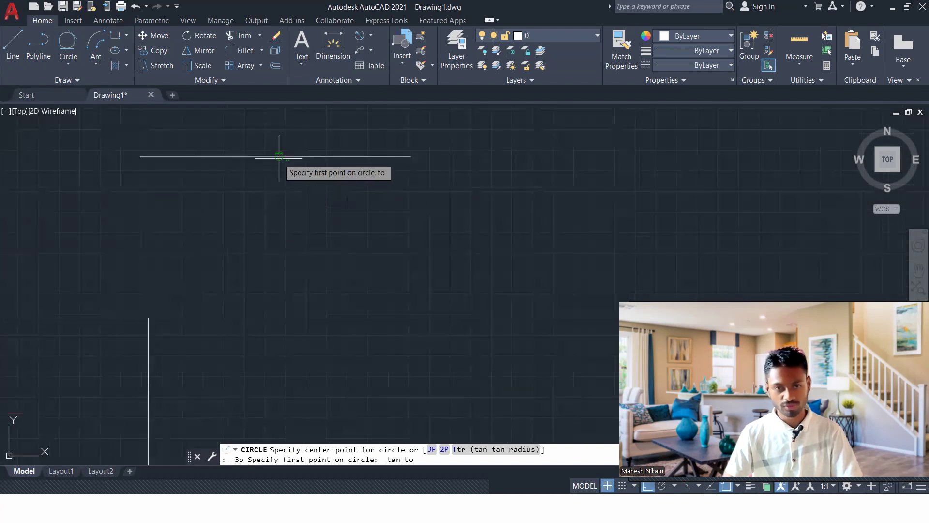
click(350, 157)
scroll(321, 209, down, 5)
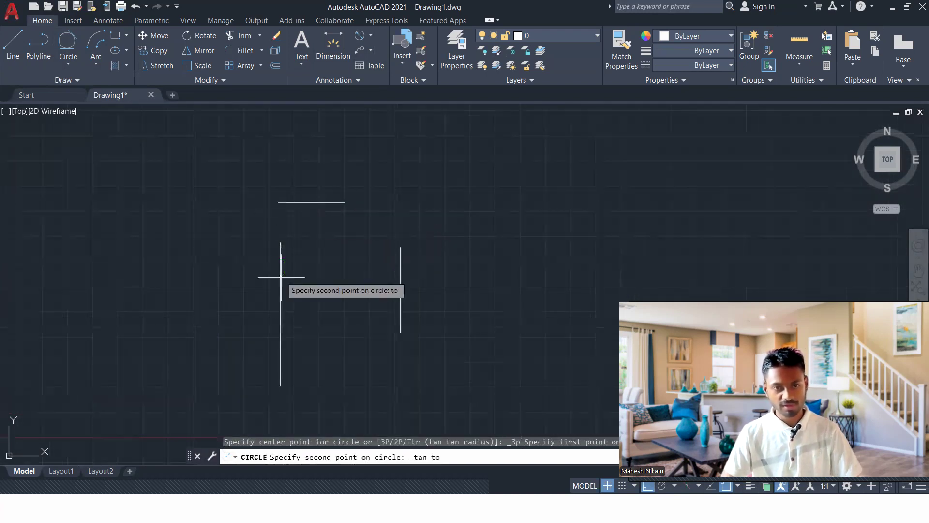
click(281, 377)
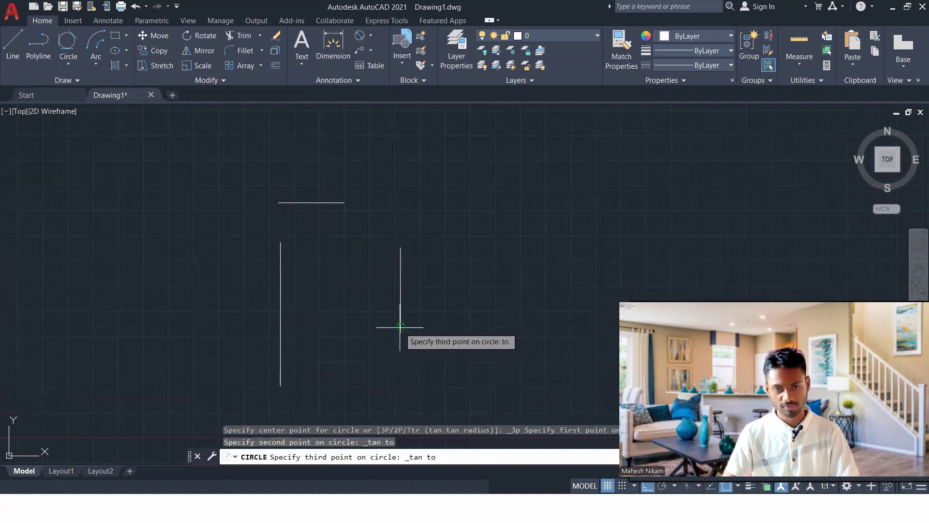
click(400, 328)
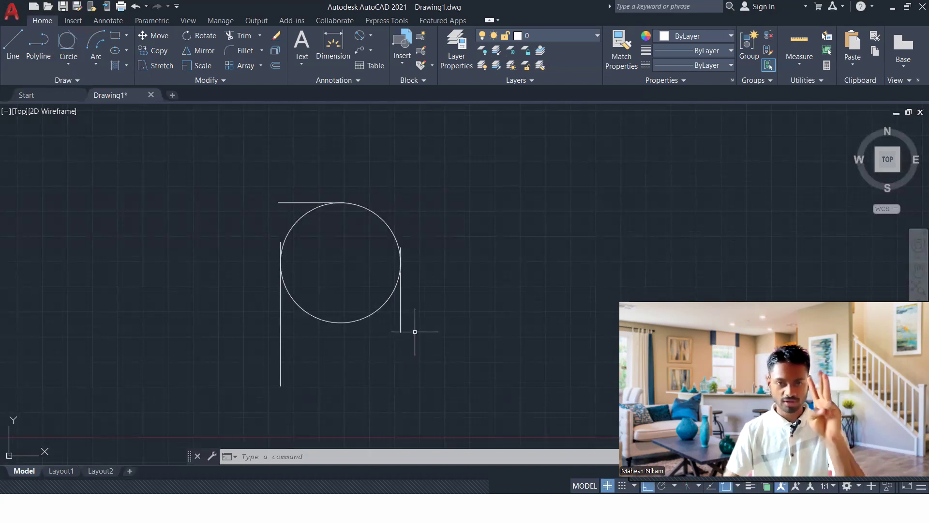
Step: Draw a 3-Point circle through the left vertical line, the horizontal line's left end and the lower part of the right vertical line
click(78, 64)
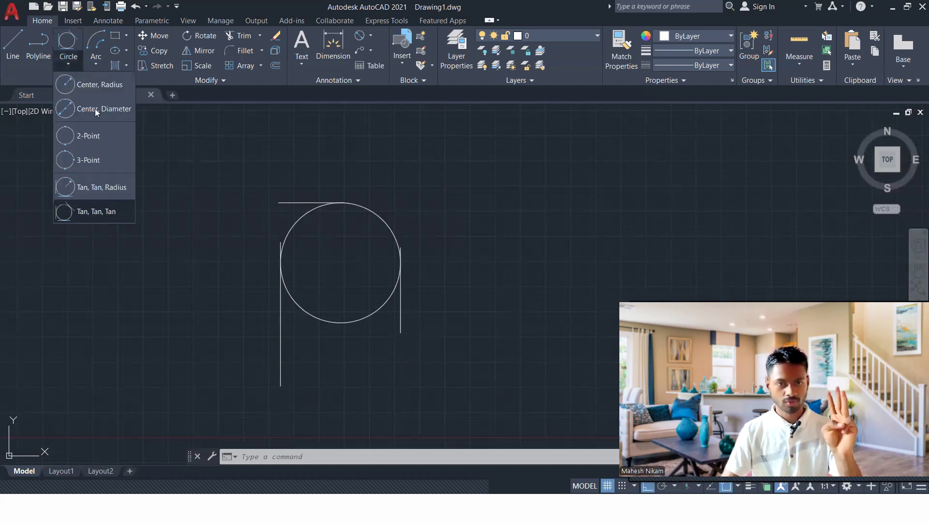
click(102, 168)
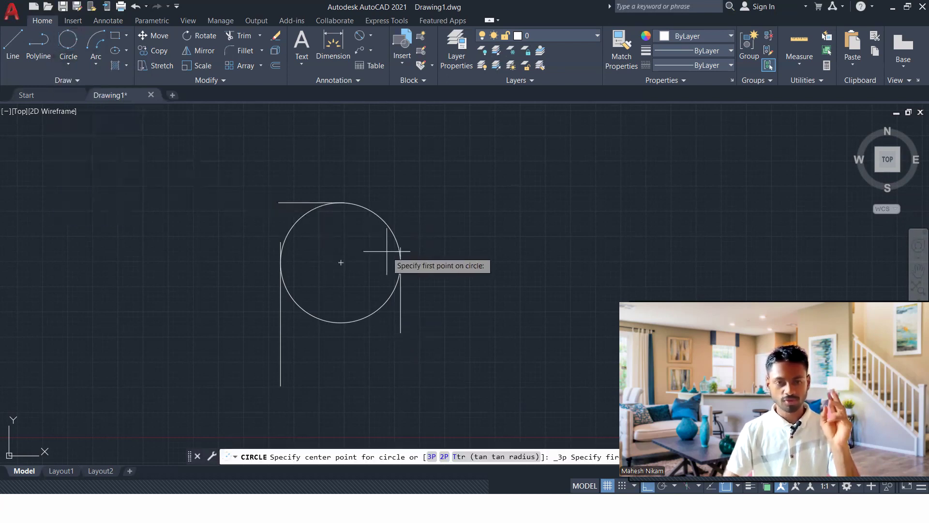
click(280, 331)
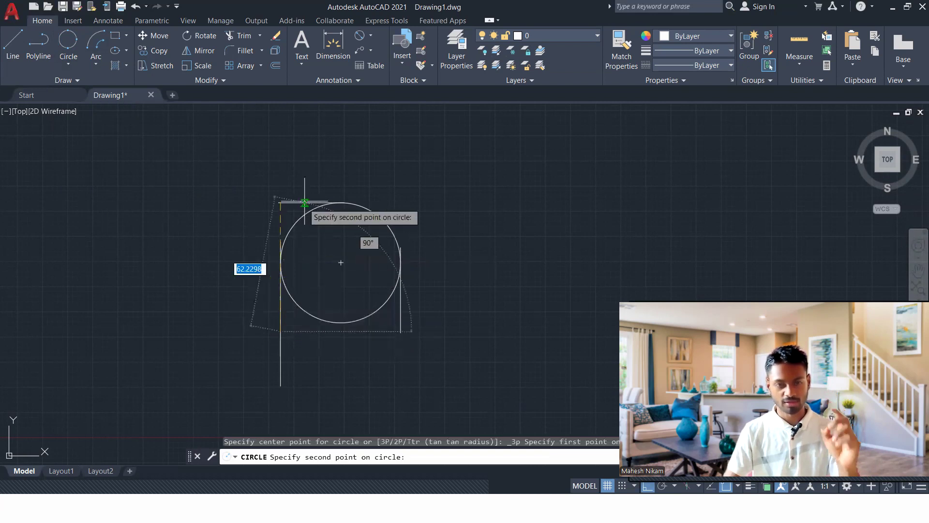
click(278, 203)
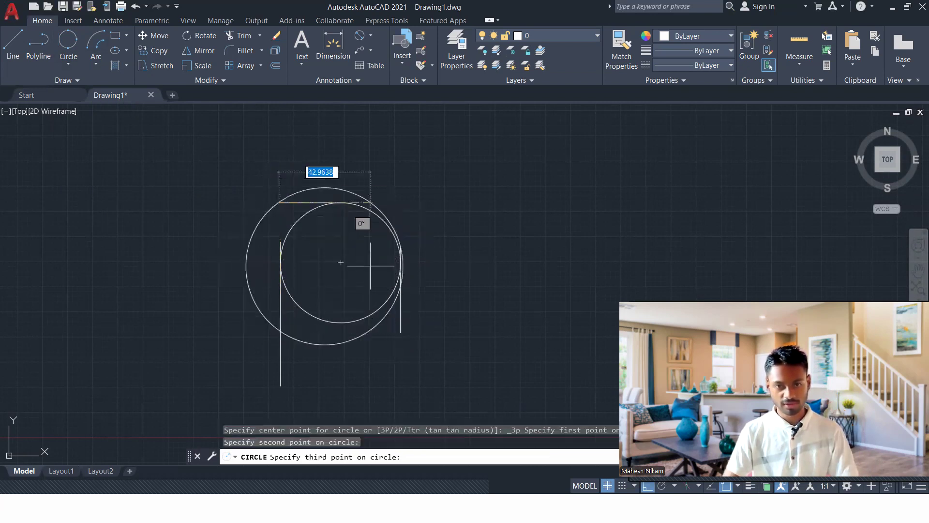
click(401, 321)
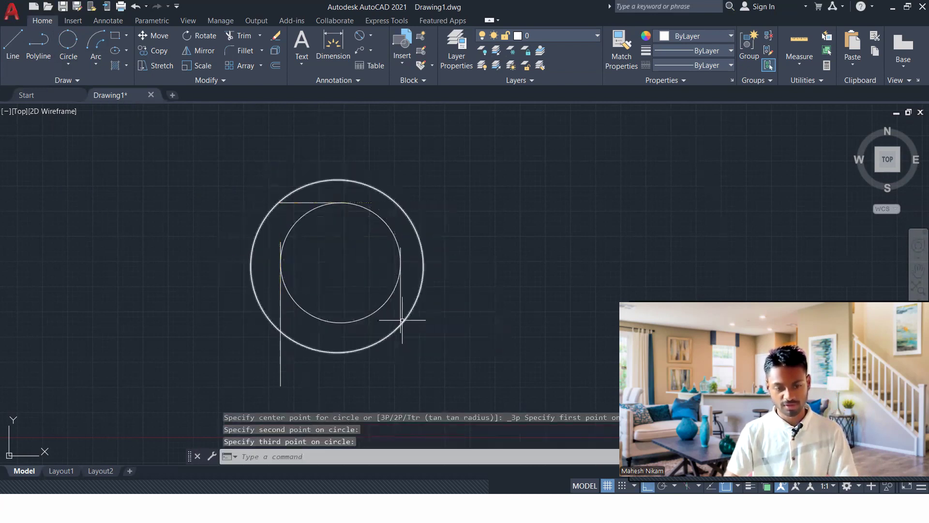
Step: Delete the inner tangent circle and the outer 3-Point circle, leaving only the three lines
click(400, 226)
click(374, 238)
key(Delete)
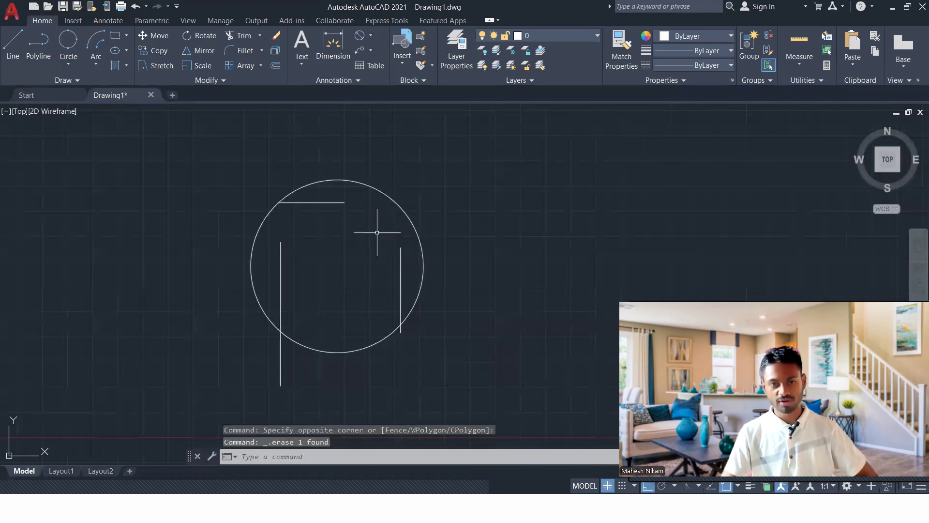
click(409, 180)
click(365, 218)
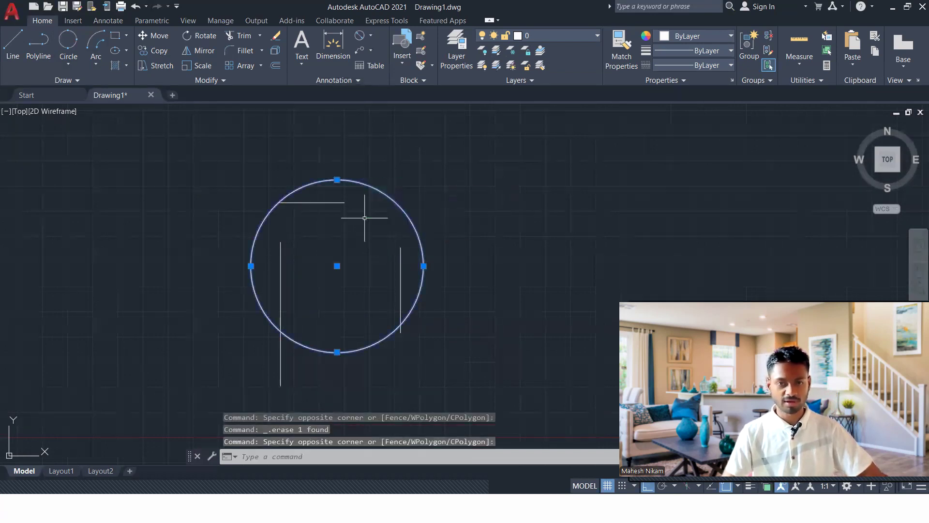
key(Delete)
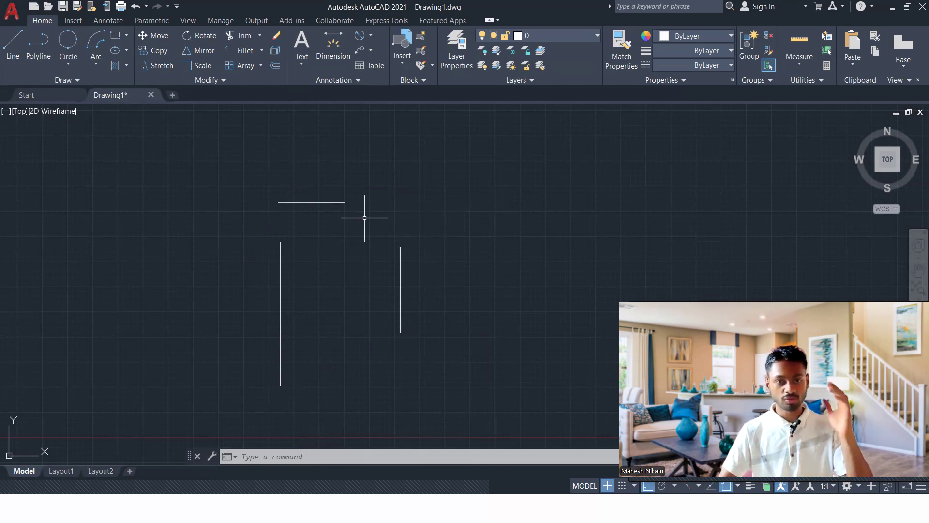
Step: Draw a 3-Point arc from the horizontal line's left end through a point about 10.9 units along it, ending above that point
click(72, 59)
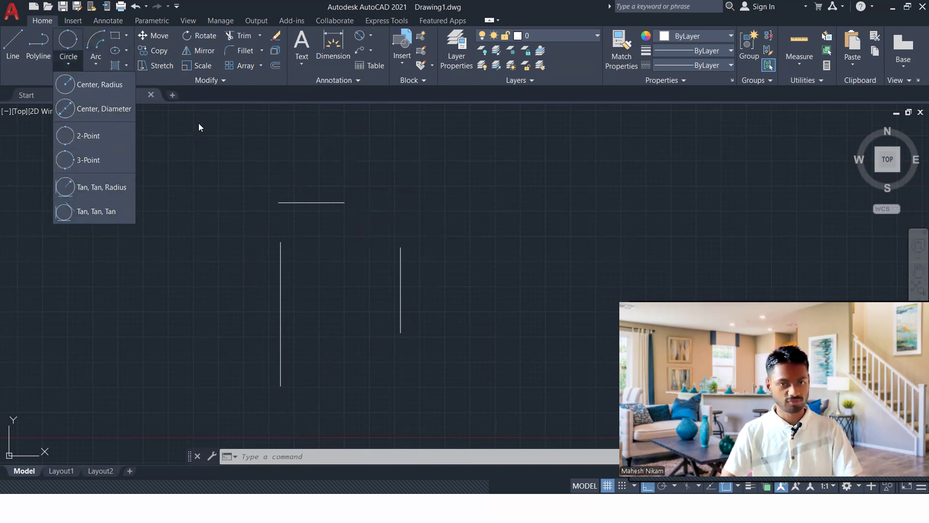
click(95, 68)
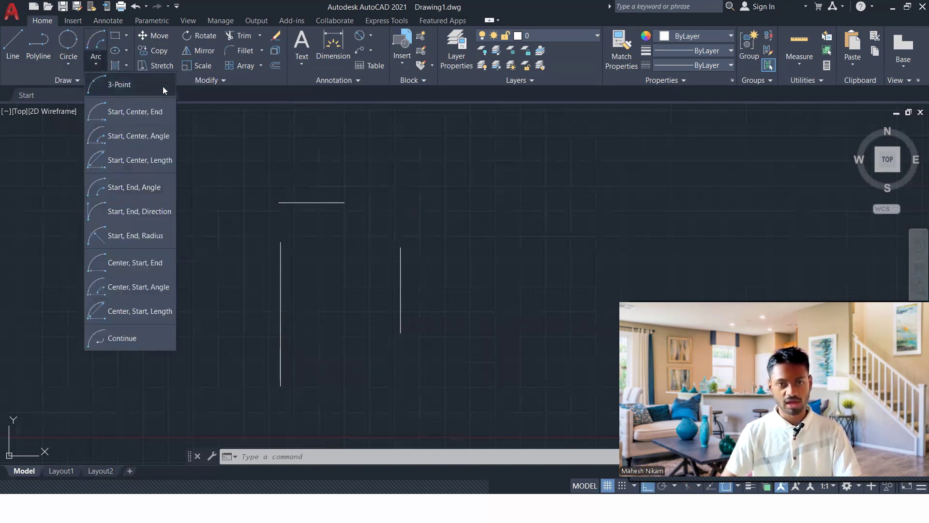
click(134, 84)
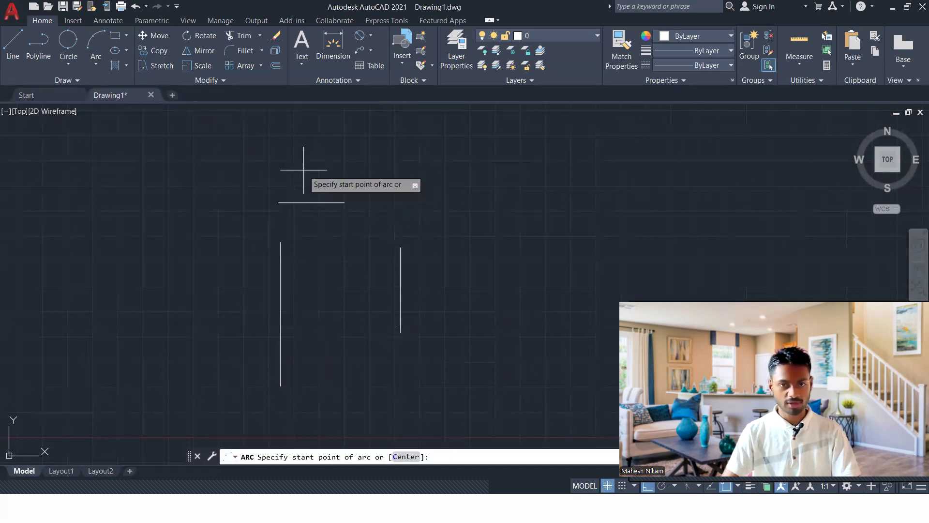
scroll(290, 191, up, 2)
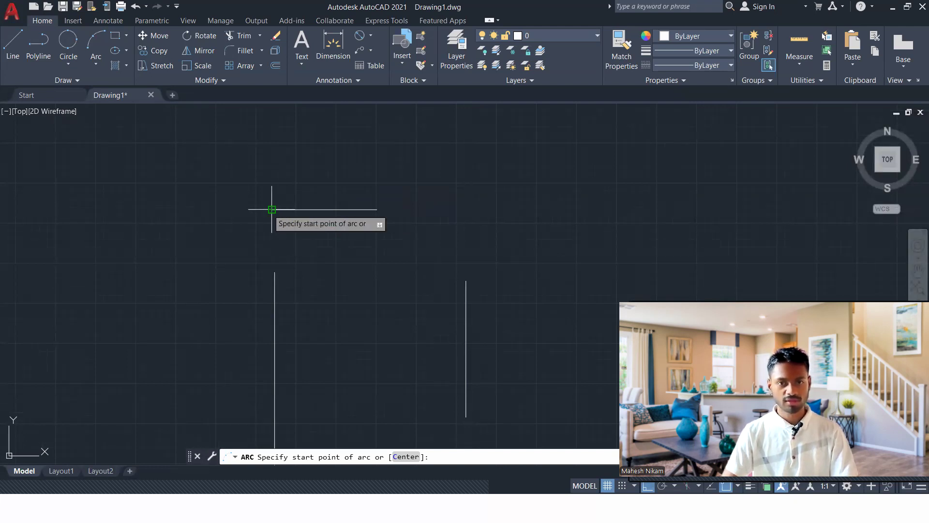
click(272, 209)
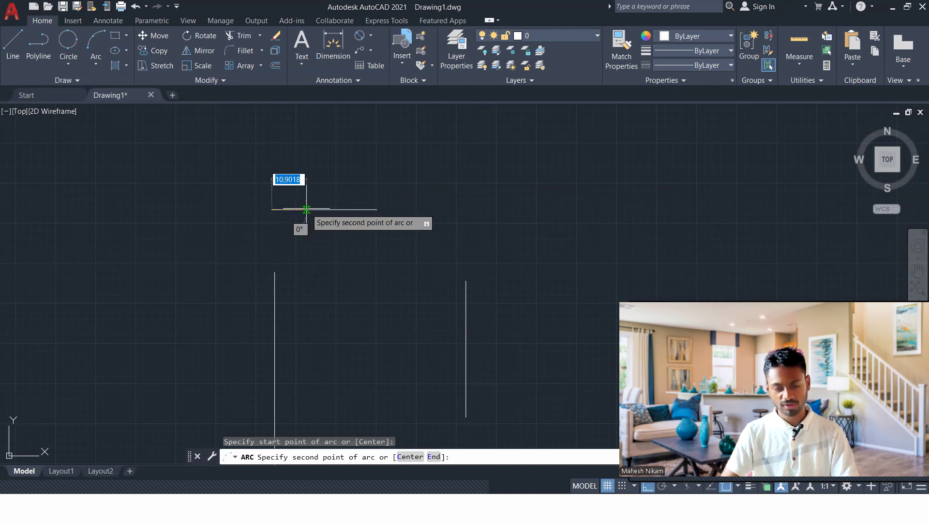
click(306, 210)
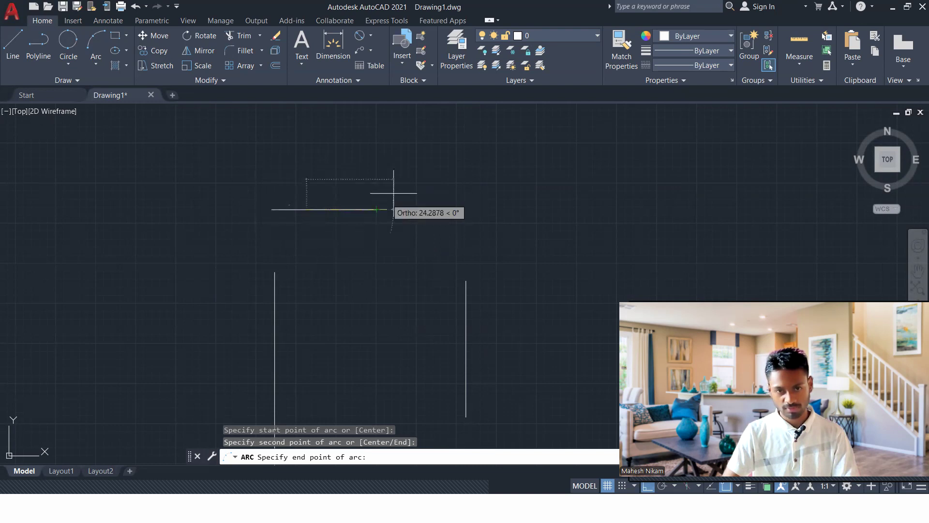
click(310, 181)
key(Return)
key(Escape)
Step: Draw a large 3-Point arc above the lines, with a second point level with the start and the end about 28 units above the second point
middle_drag(342, 176, 303, 272)
click(93, 47)
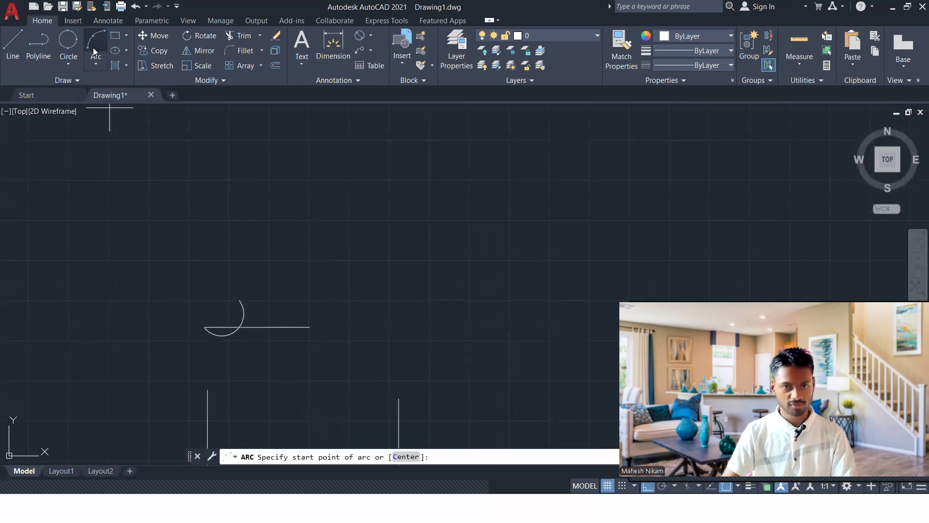
click(249, 203)
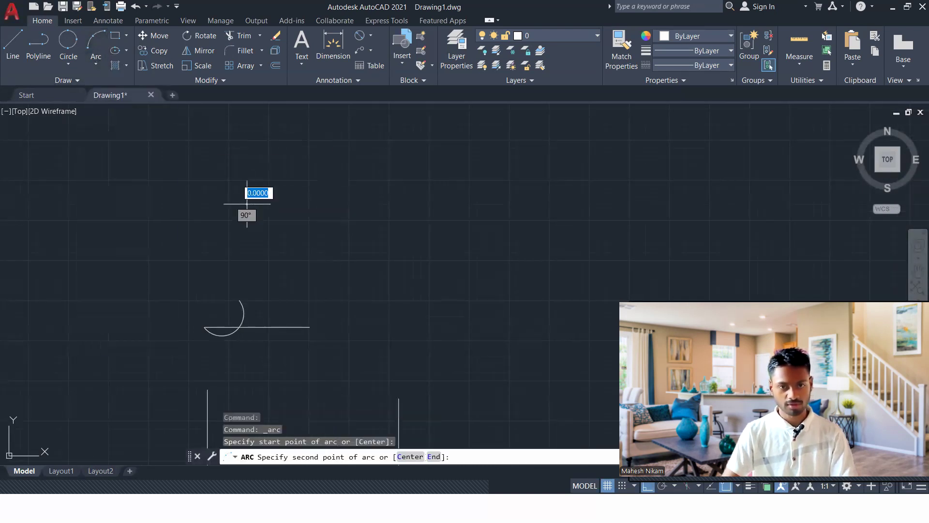
click(367, 203)
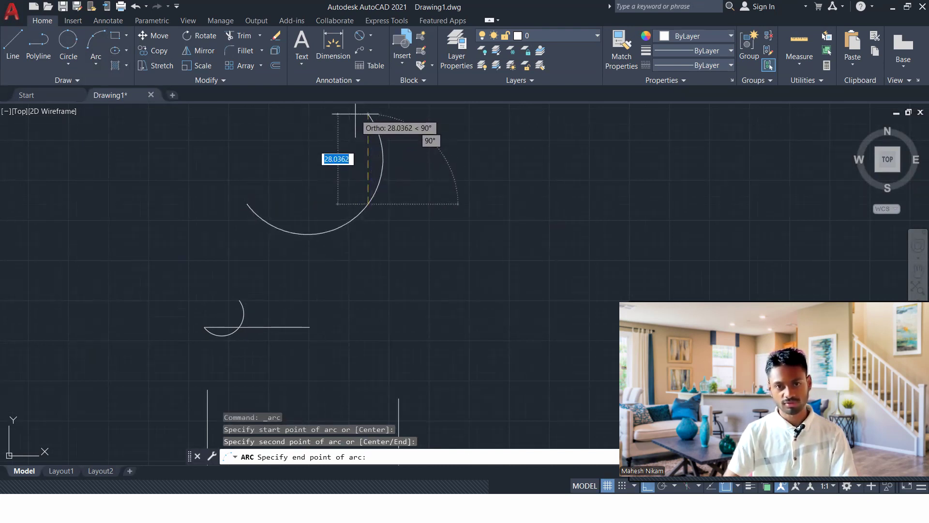
click(367, 116)
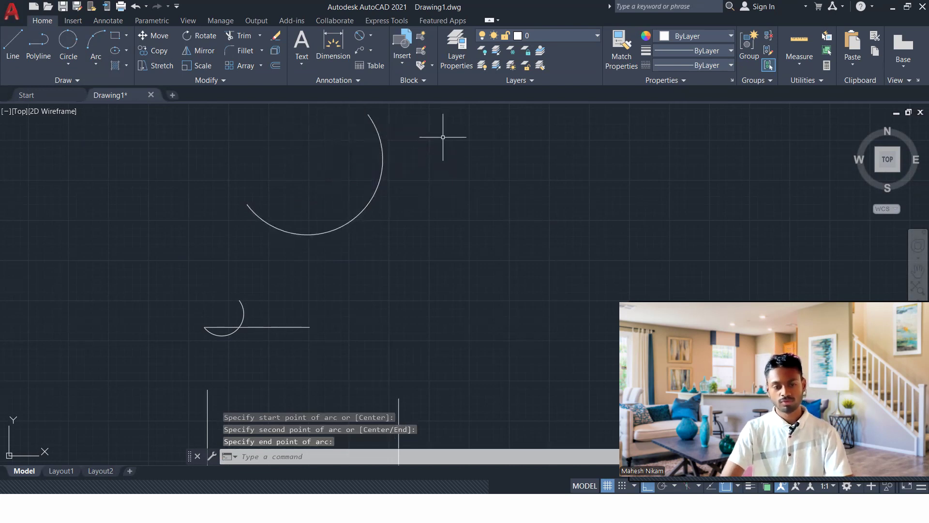
Step: Delete the large 3-Point arc above the horizontal line
click(442, 137)
click(362, 145)
key(Delete)
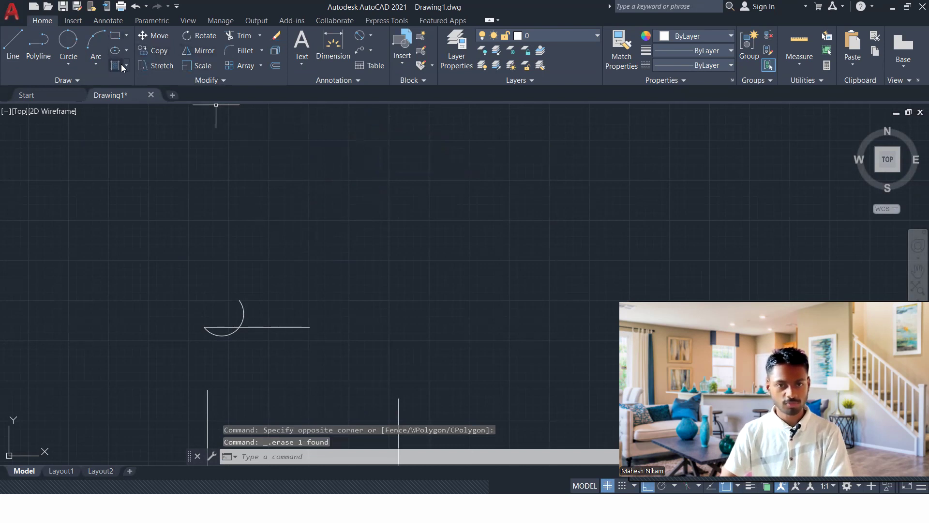
click(99, 62)
click(109, 86)
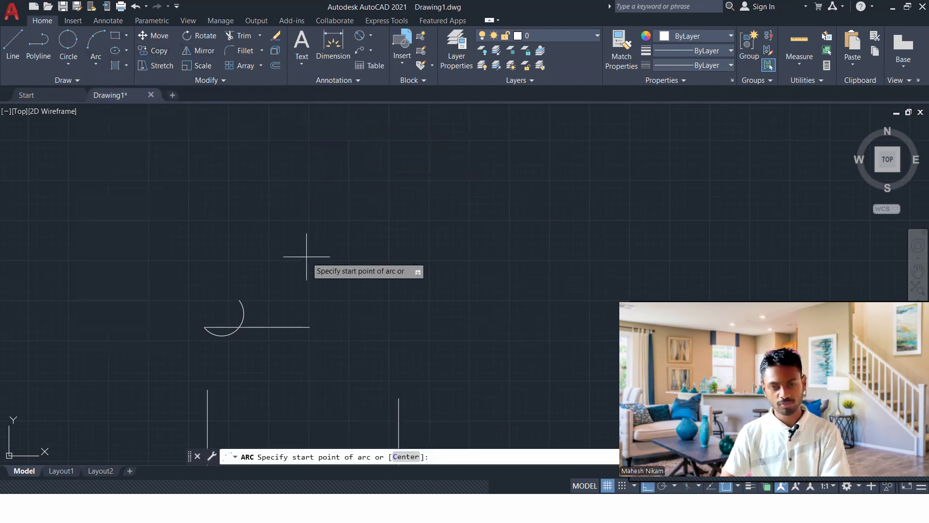
click(205, 327)
click(271, 327)
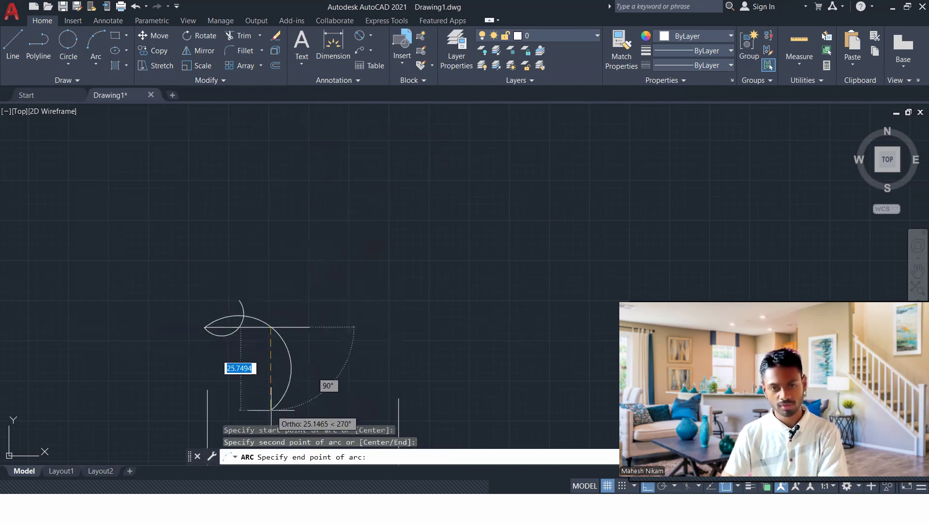
scroll(287, 291, down, 3)
scroll(270, 373, up, 3)
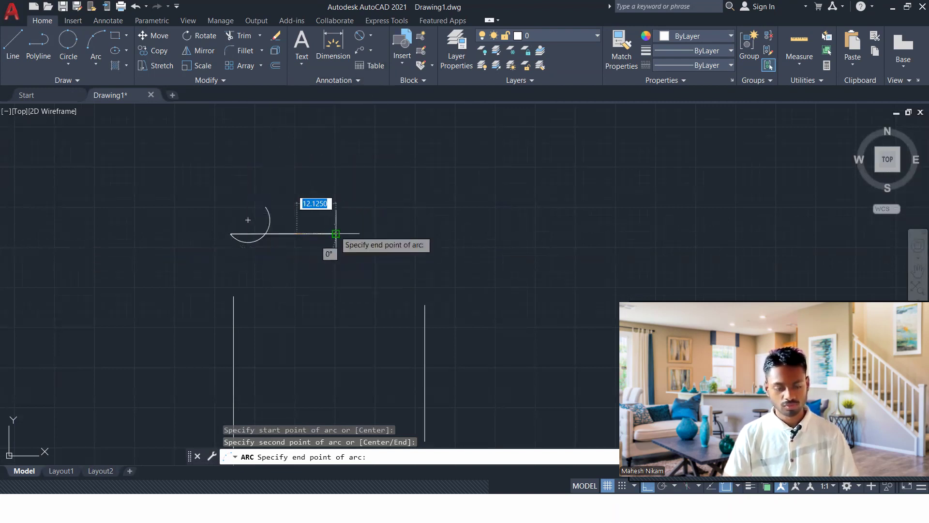
key(Escape)
Step: Delete the small 3-Point arc at the left end of the horizontal line
click(95, 63)
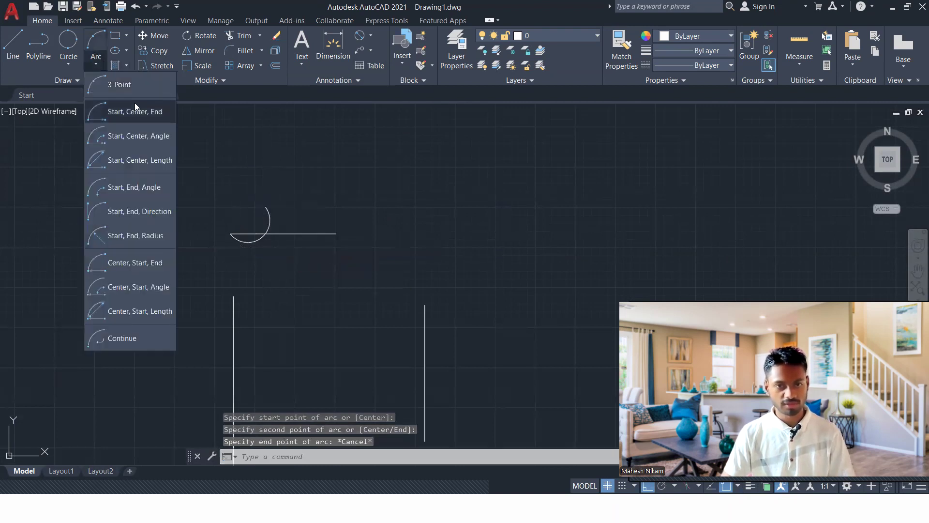
click(289, 192)
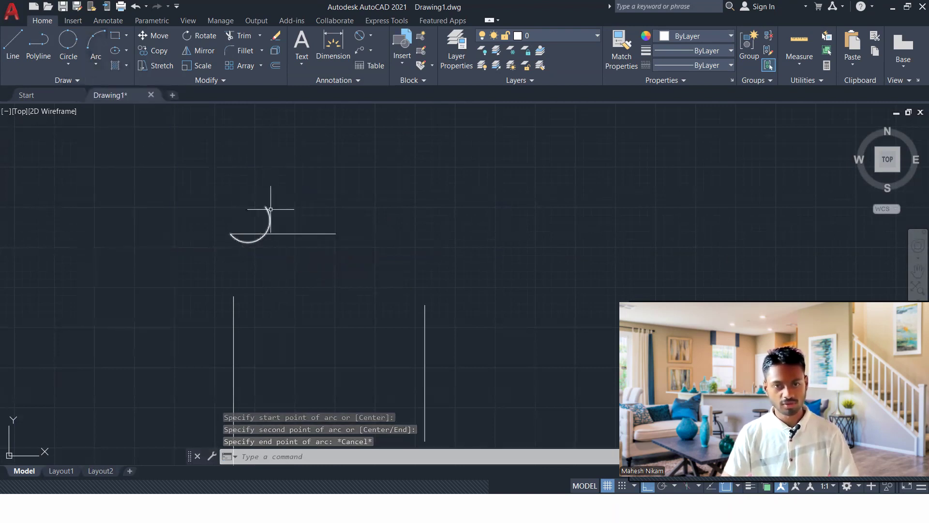
drag(270, 209, 251, 216)
key(Delete)
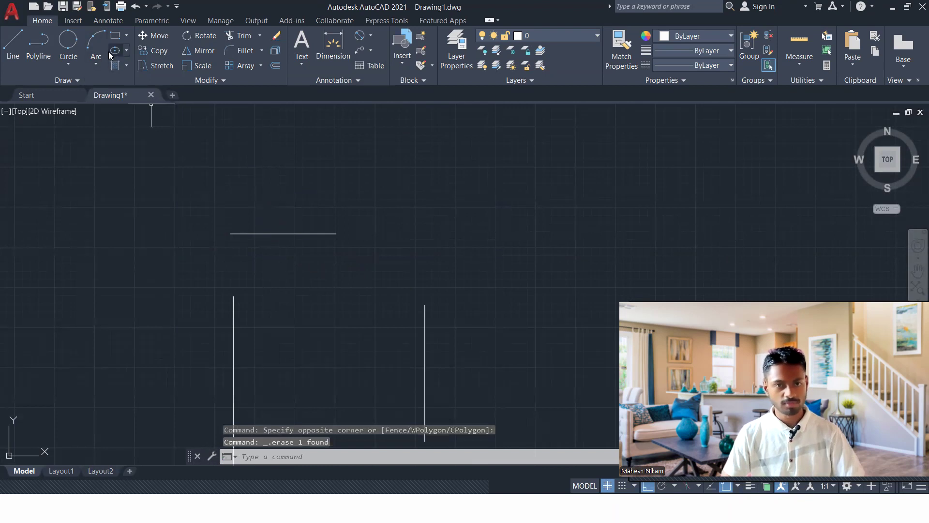
Step: Draw a Start, Center, End arc from the horizontal line's left end, centred just past its midpoint and ending toward the line's right end
click(99, 64)
click(128, 115)
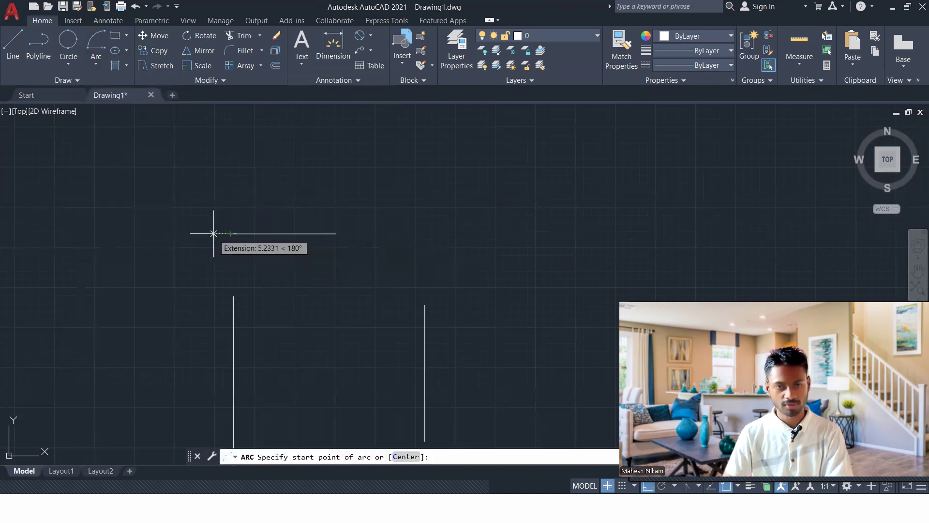
click(231, 234)
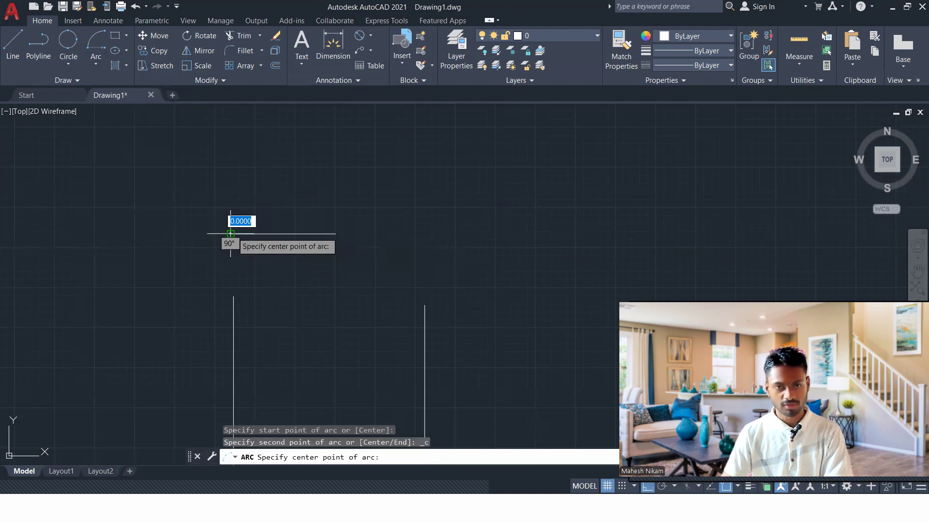
click(292, 233)
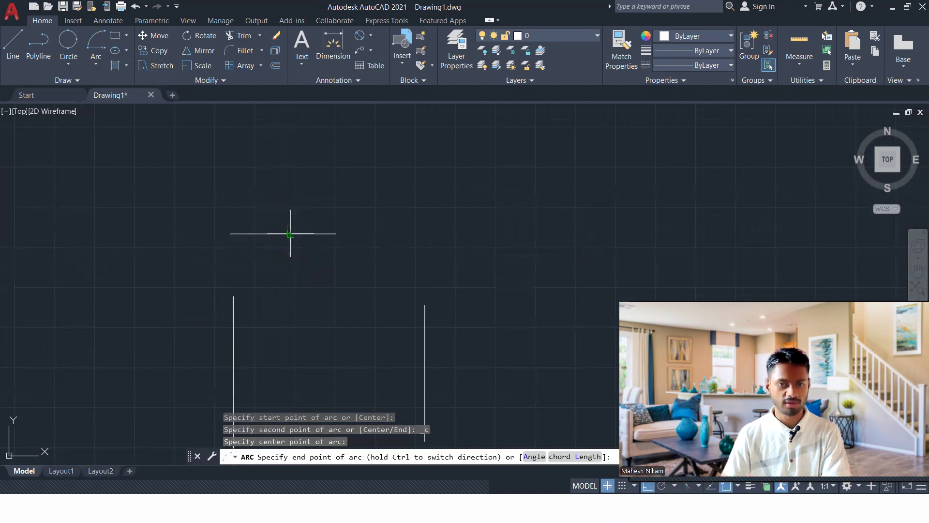
click(336, 234)
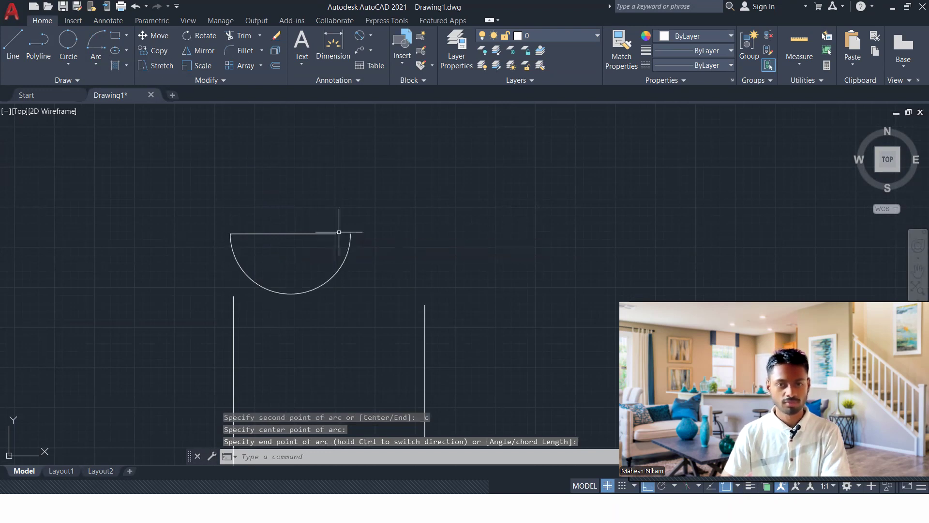
Step: Delete the lower semicircular arc together with the horizontal line
click(399, 225)
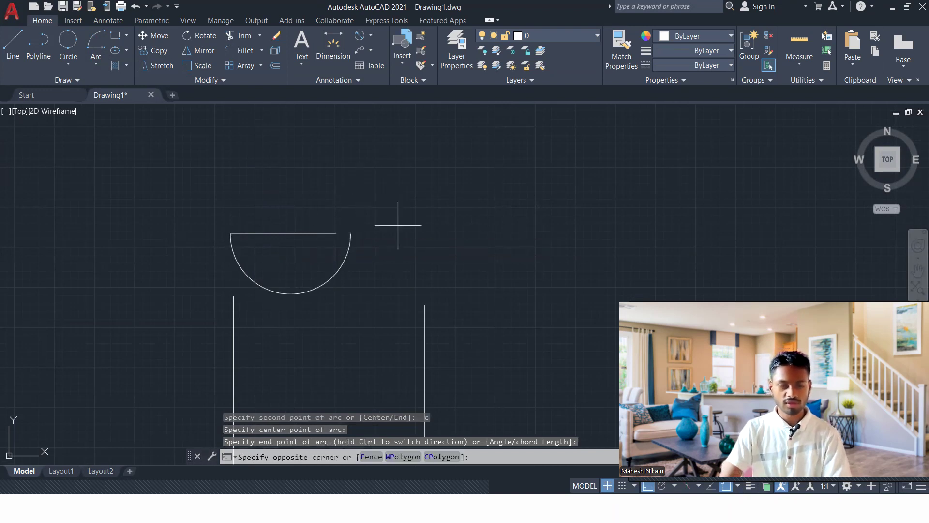
click(348, 249)
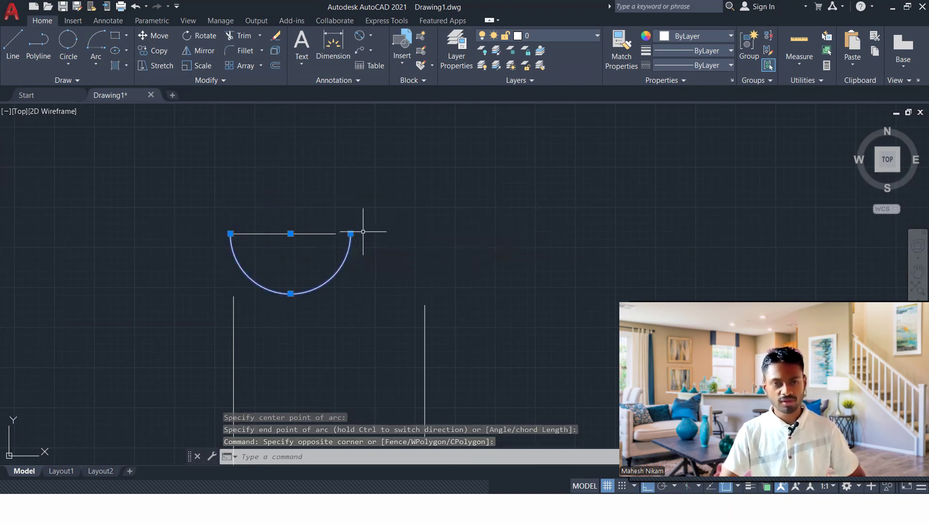
click(326, 208)
click(275, 254)
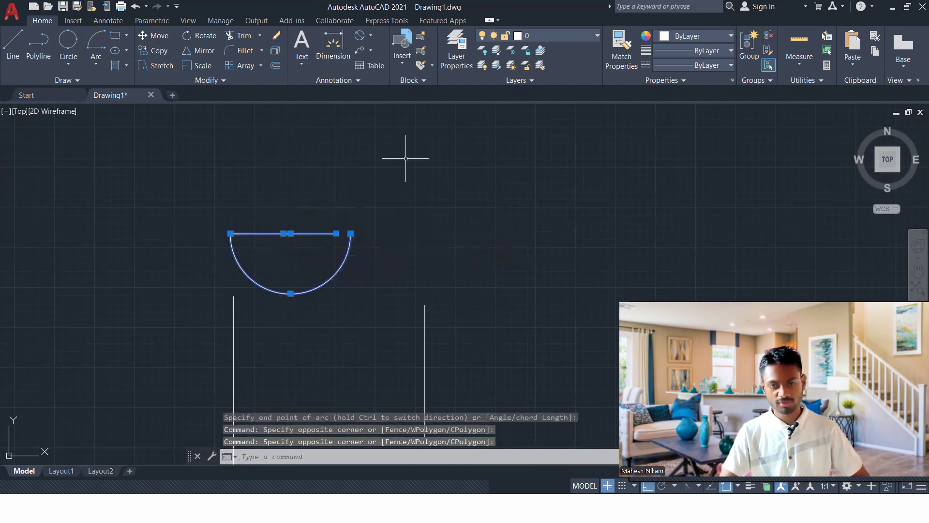
key(Delete)
Step: Draw a new single horizontal line in the empty area above the two vertical lines
mouse_move(402, 154)
middle_down()
mouse_move(412, 187)
mouse_move(347, 263)
middle_up()
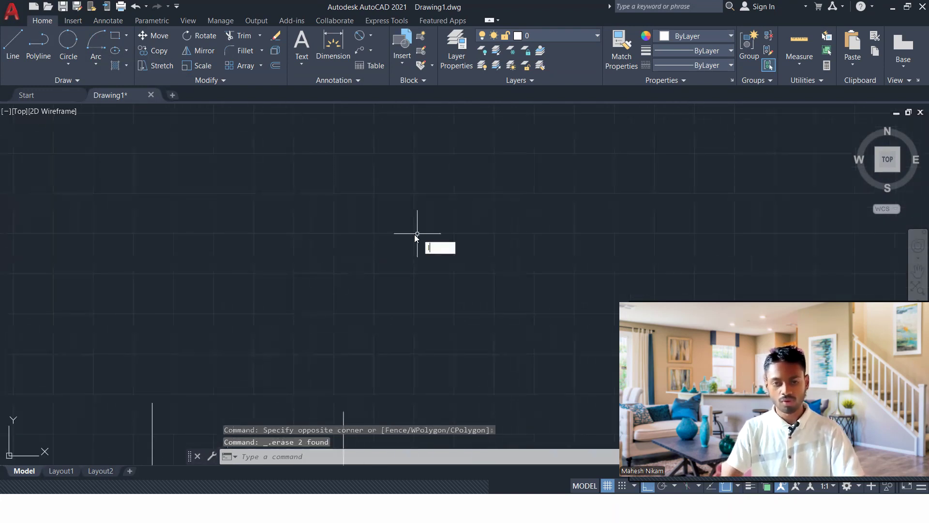
key(l)
key(Return)
click(254, 232)
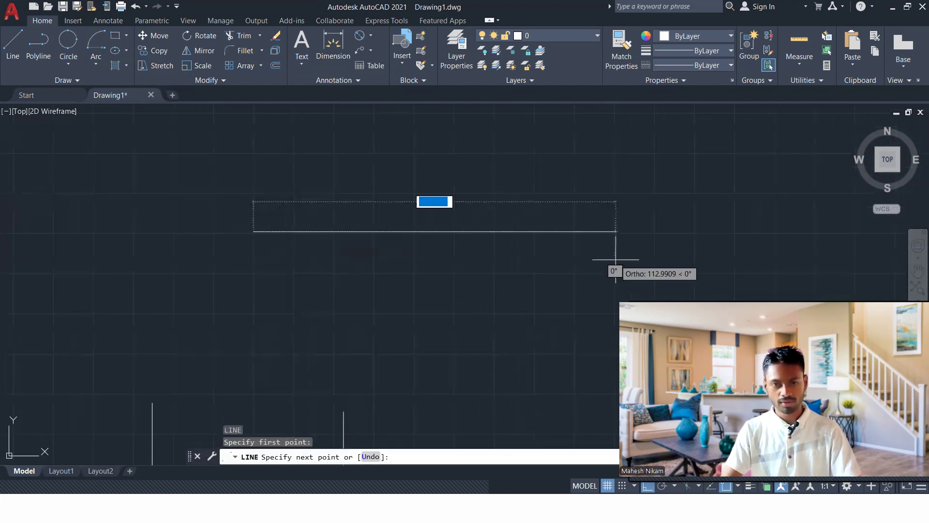
click(436, 232)
key(Escape)
Step: Draw a Start, Center, End arc from the new line's left end, centred on its midpoint and ending at its right end
click(94, 66)
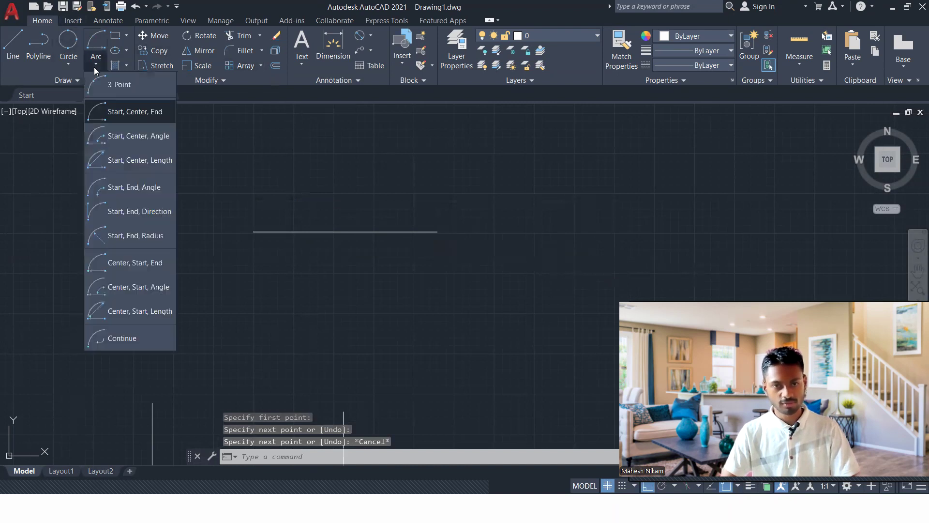
click(155, 124)
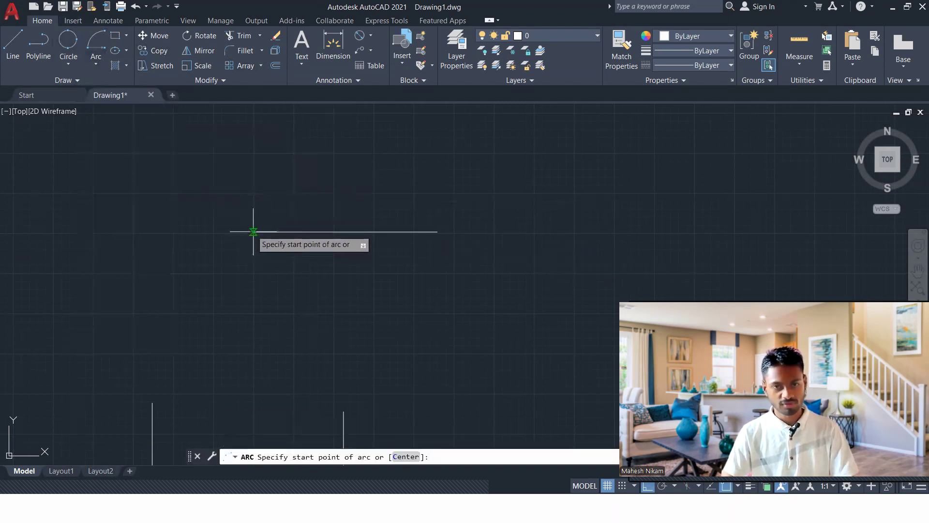
click(253, 232)
click(345, 232)
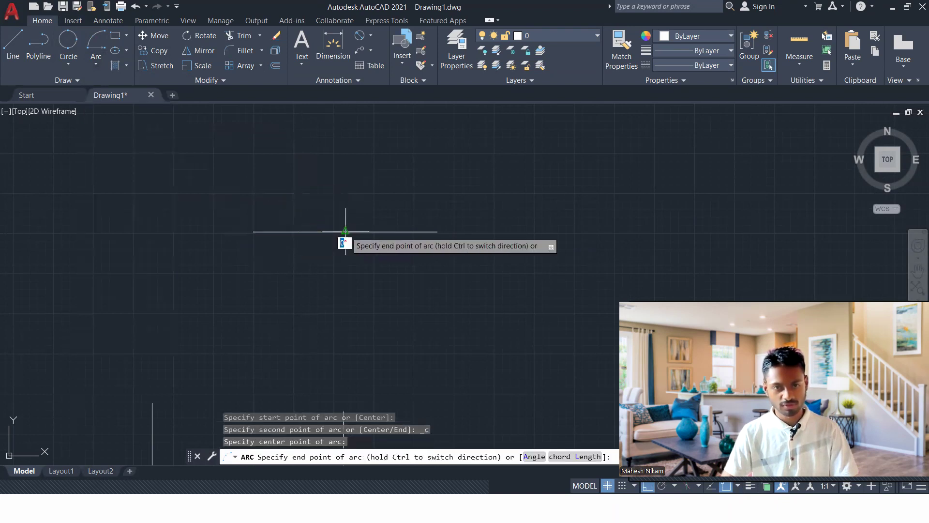
click(438, 231)
key(Escape)
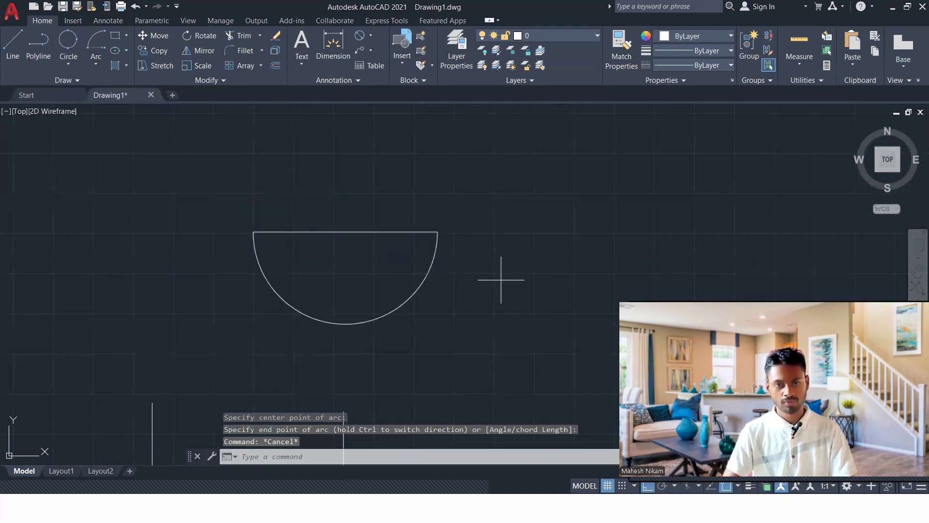
click(502, 280)
click(385, 274)
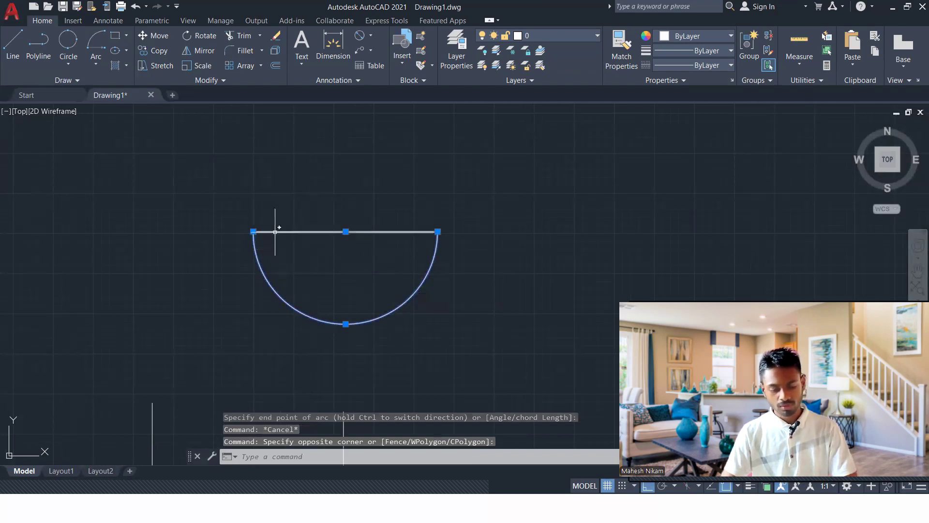
click(269, 200)
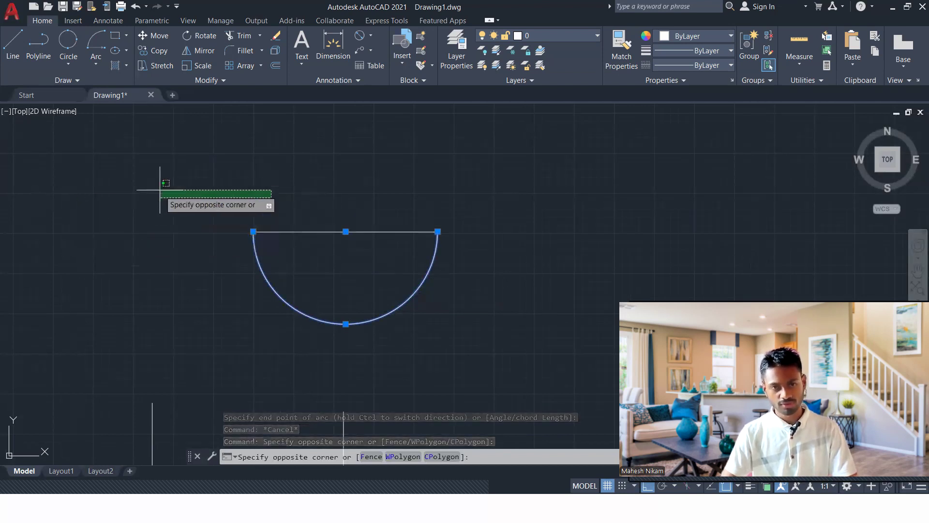
click(158, 190)
click(235, 203)
click(85, 250)
mouse_move(61, 126)
mouse_down()
mouse_move(38, 311)
mouse_move(162, 312)
mouse_move(118, 120)
mouse_up()
Step: Draw a letter L left of the semicircle using a vertical line and a shorter horizontal line running right from its lower end
click(12, 43)
click(47, 148)
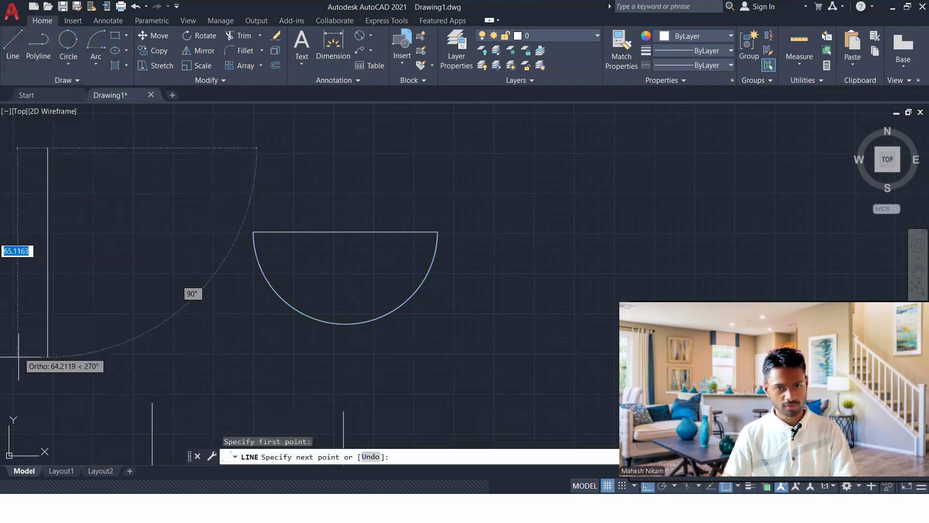
click(97, 345)
key(Escape)
key(Return)
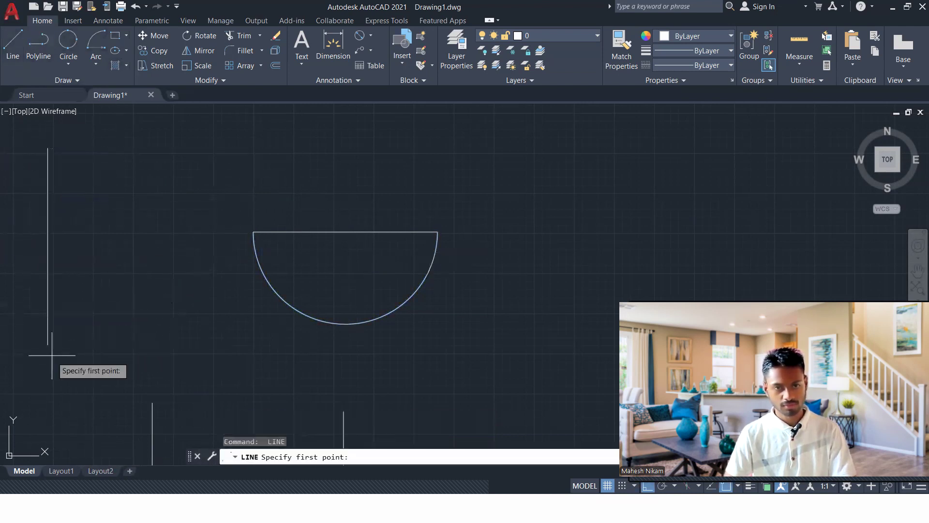
click(48, 345)
click(135, 345)
key(Escape)
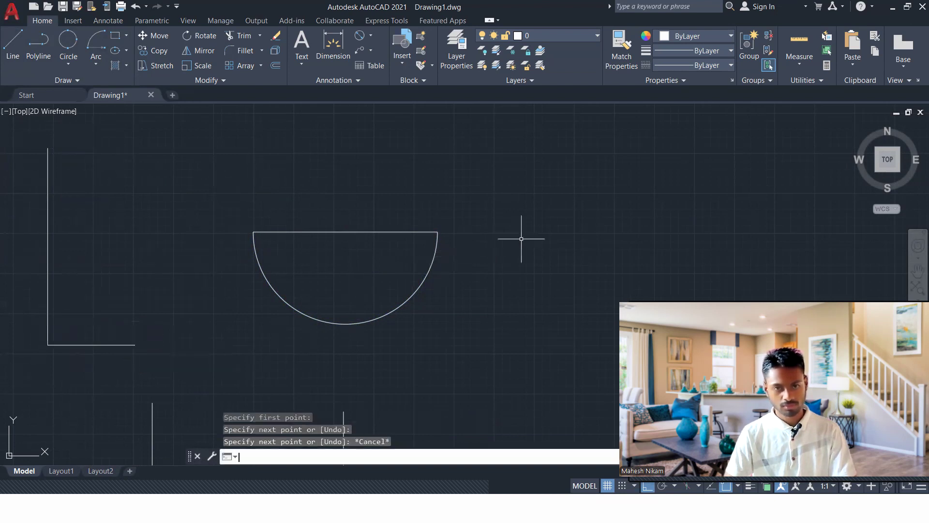
Step: Draw a letter R right of the semicircle with a vertical stem, a square upper loop and a diagonal leg, turning Ortho off for the leg
key(Return)
click(500, 356)
click(500, 130)
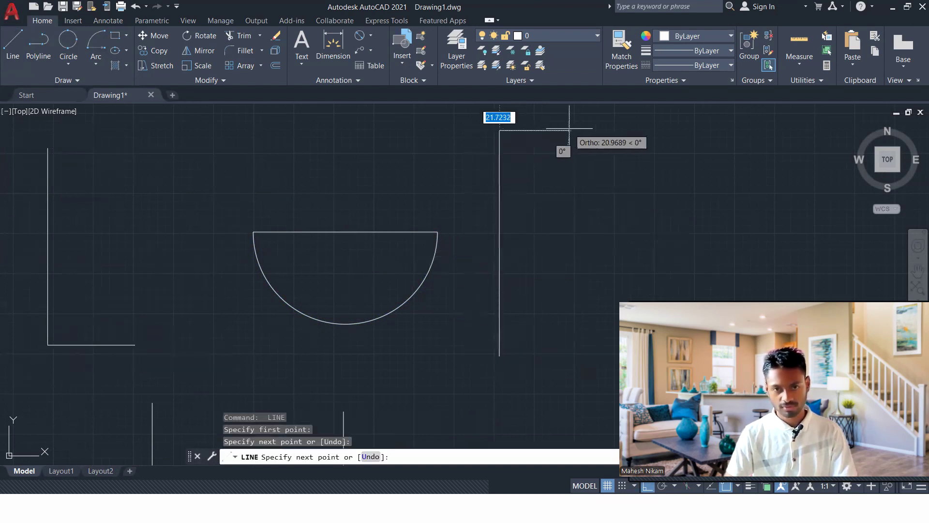
click(603, 131)
click(602, 236)
click(500, 236)
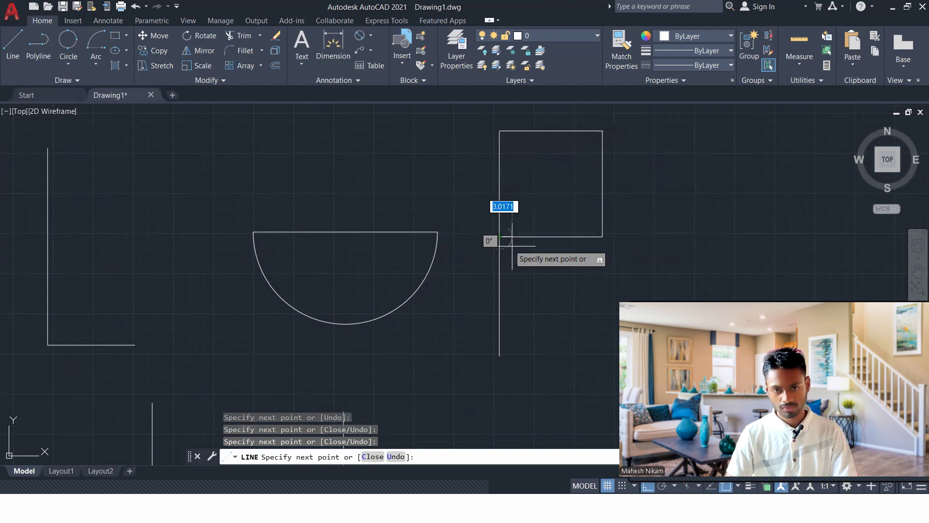
key(F8)
click(614, 349)
key(Escape)
Step: Delete the semicircular arc below the horizontal line, keeping the line and the letters L and R
key(Return)
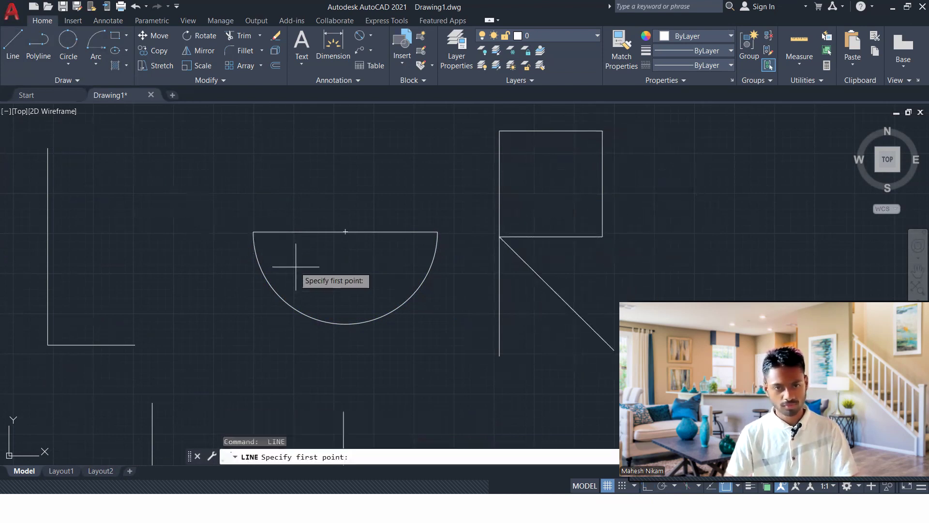
key(Escape)
click(301, 266)
click(216, 316)
key(Delete)
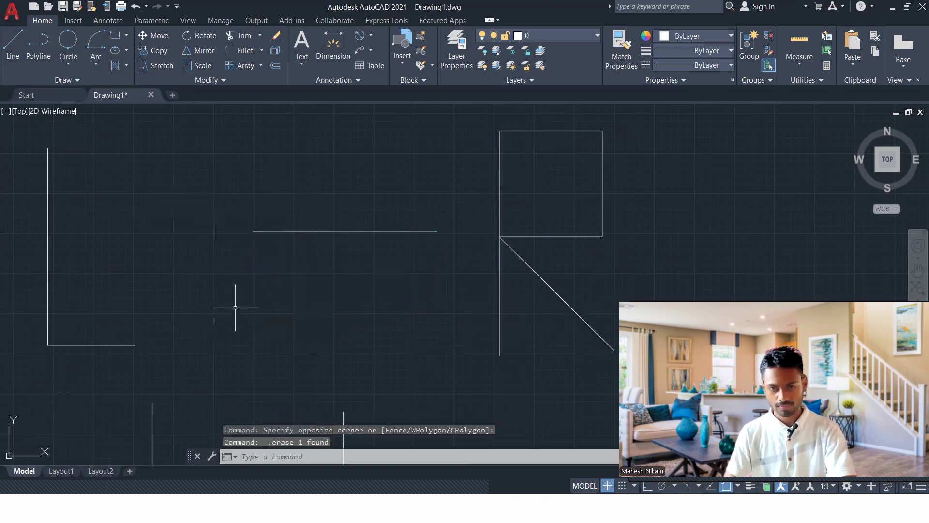
Step: Draw a Start, Center, End arc below the horizontal line, starting at its left end, centred on its midpoint and ending at its right end
click(100, 61)
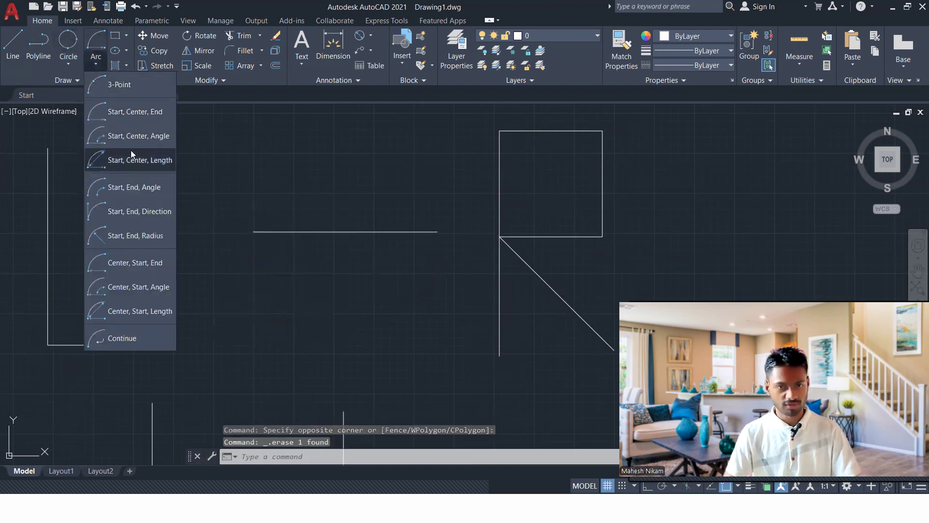
click(142, 120)
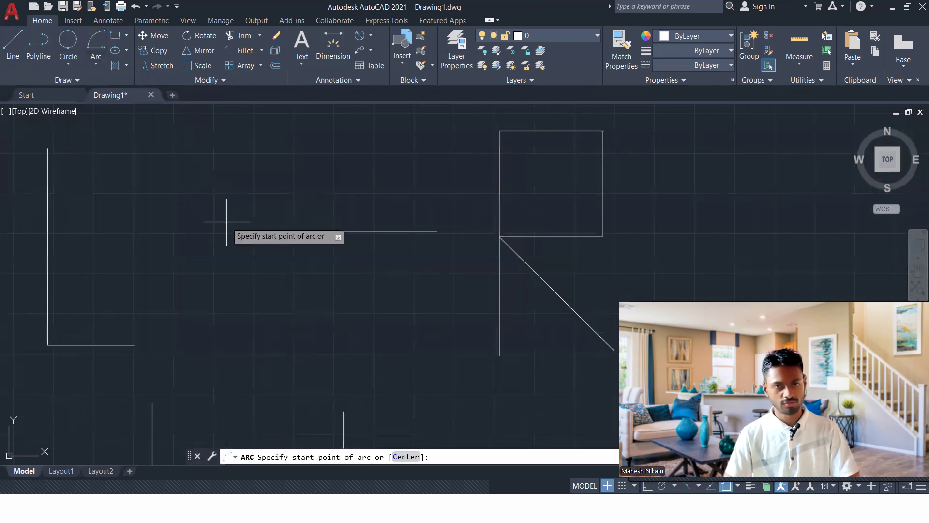
click(253, 231)
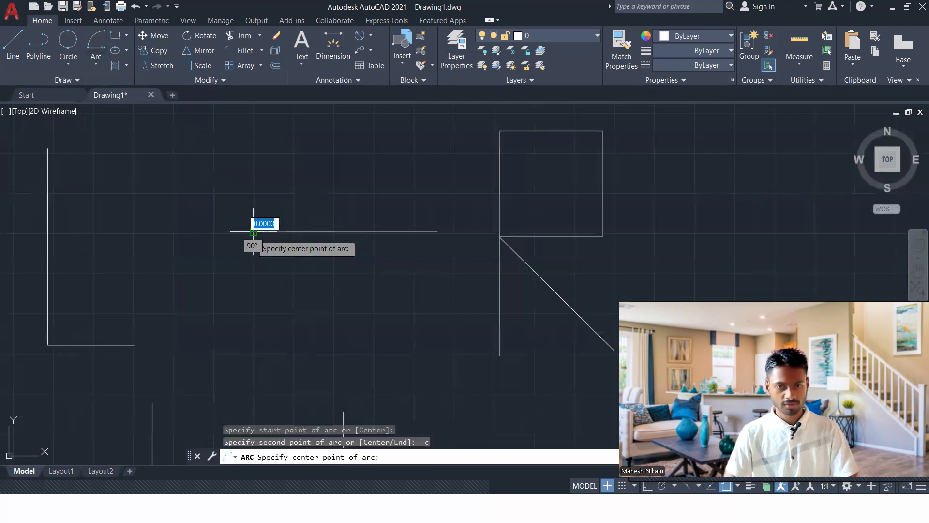
click(346, 232)
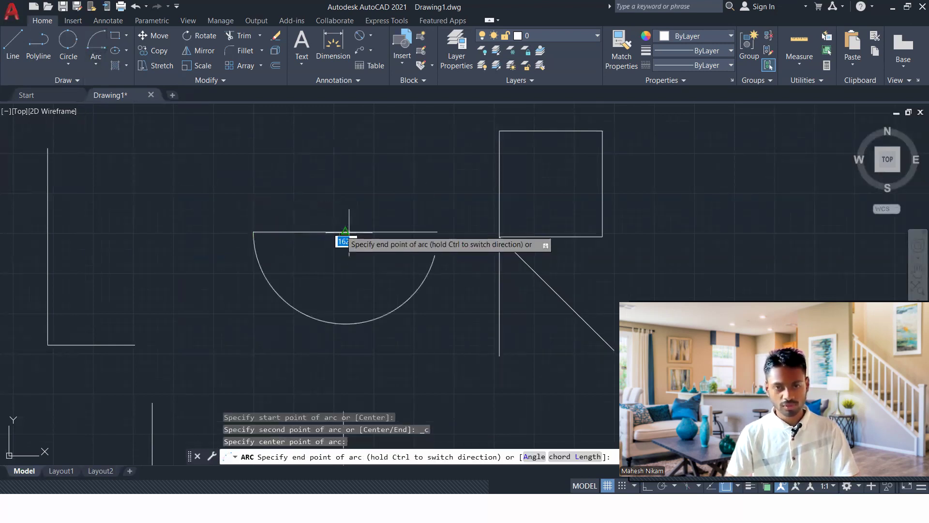
click(438, 232)
key(Escape)
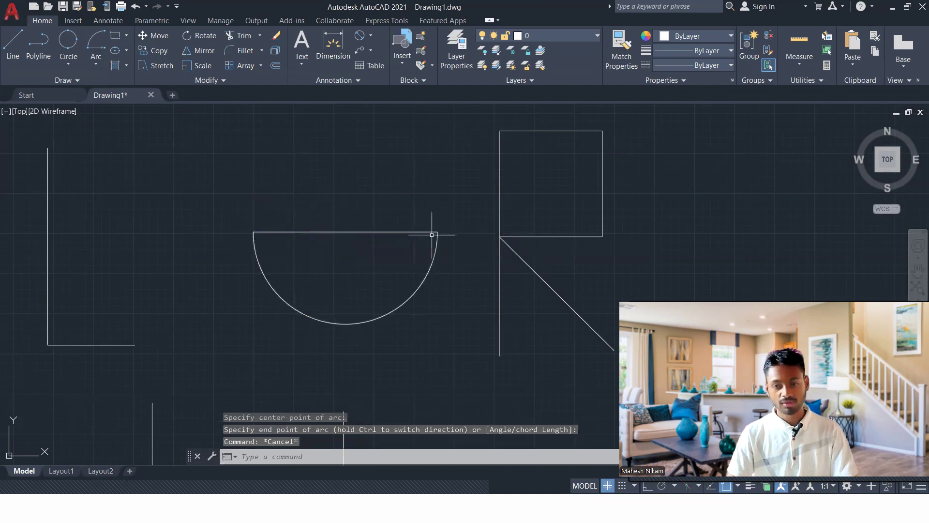
Step: Delete the semicircular arc below the horizontal line
click(321, 247)
click(253, 291)
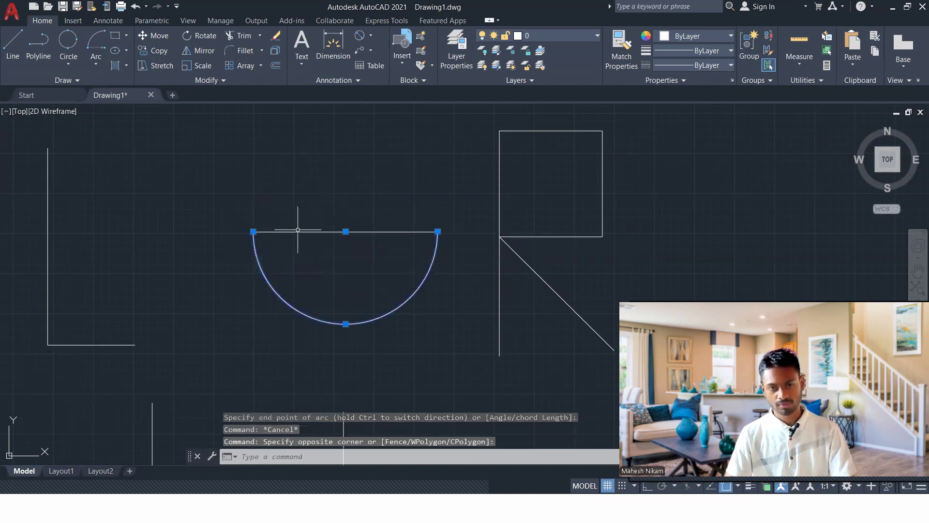
key(Delete)
Step: Draw a Start, Center, End arc above the horizontal line, starting at its right end, centred on its midpoint and ending at its left end
click(99, 60)
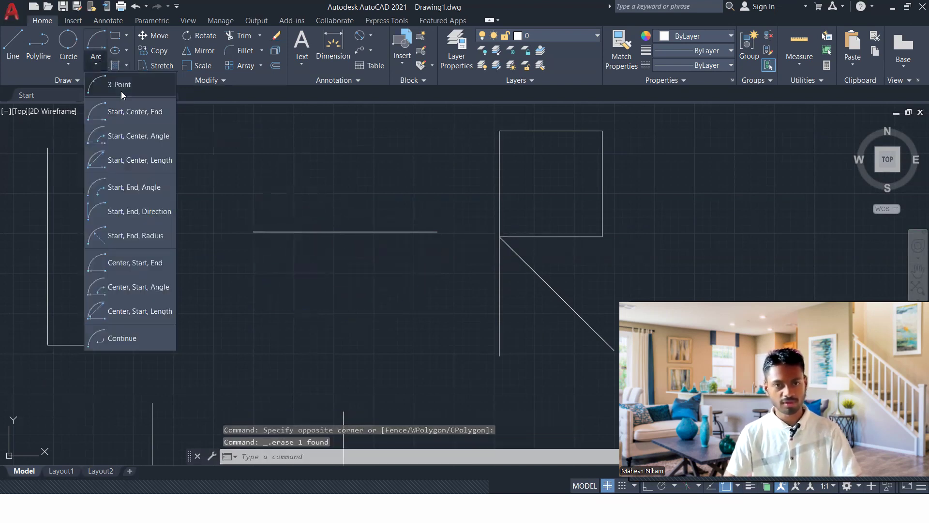
click(123, 114)
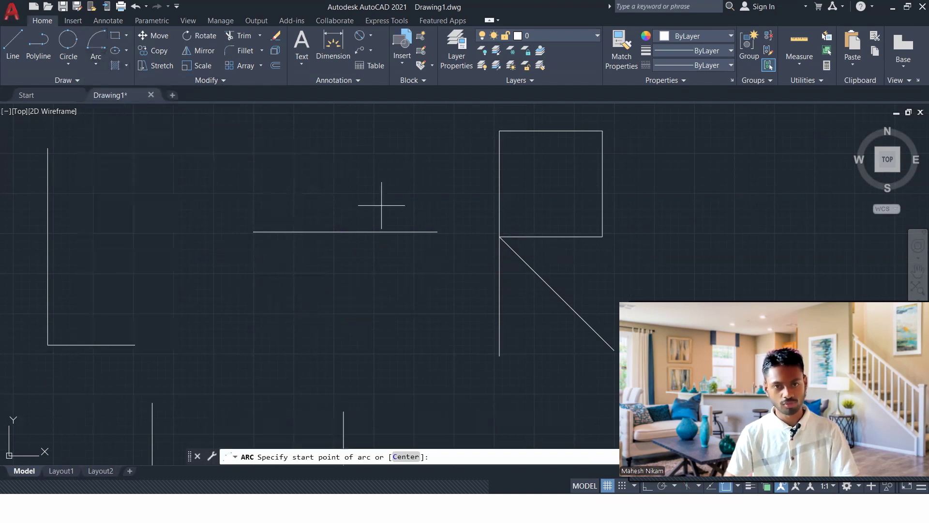
click(437, 231)
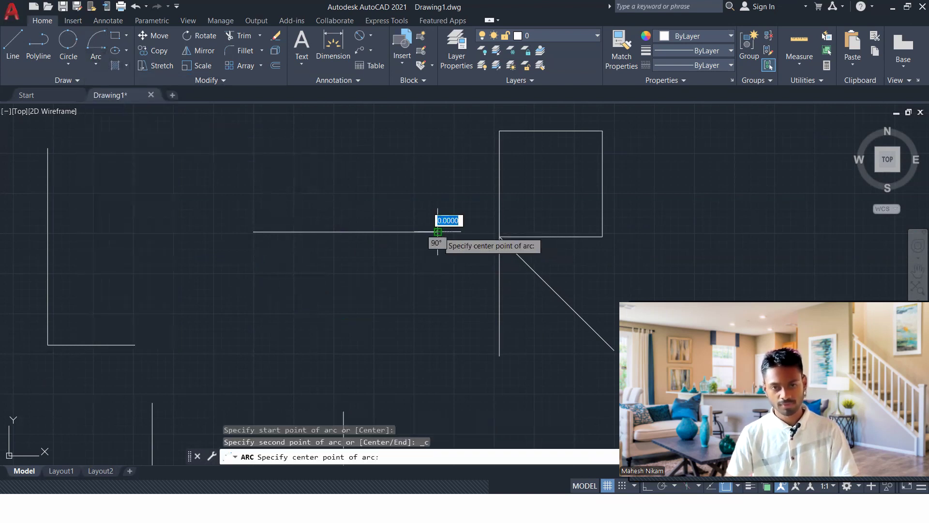
click(345, 232)
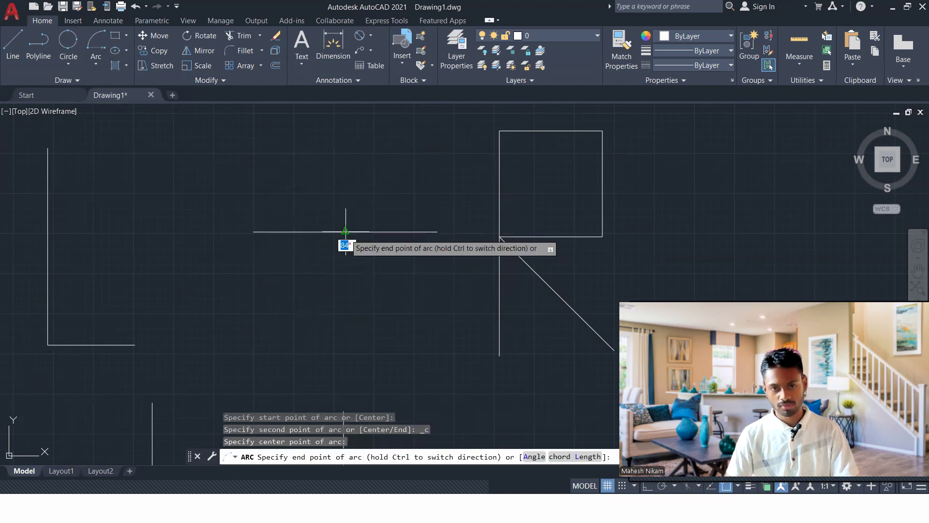
click(253, 231)
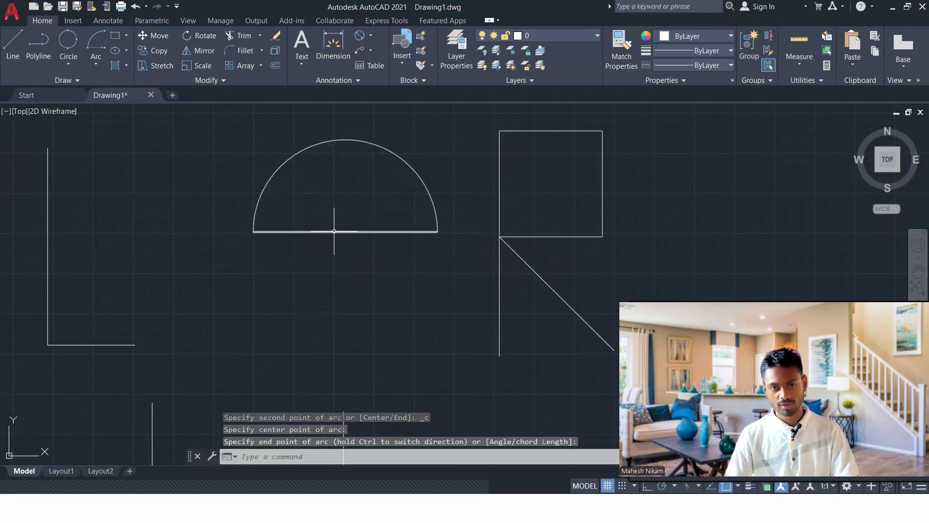
Step: Delete the semicircular arc above the horizontal line
click(441, 155)
click(329, 171)
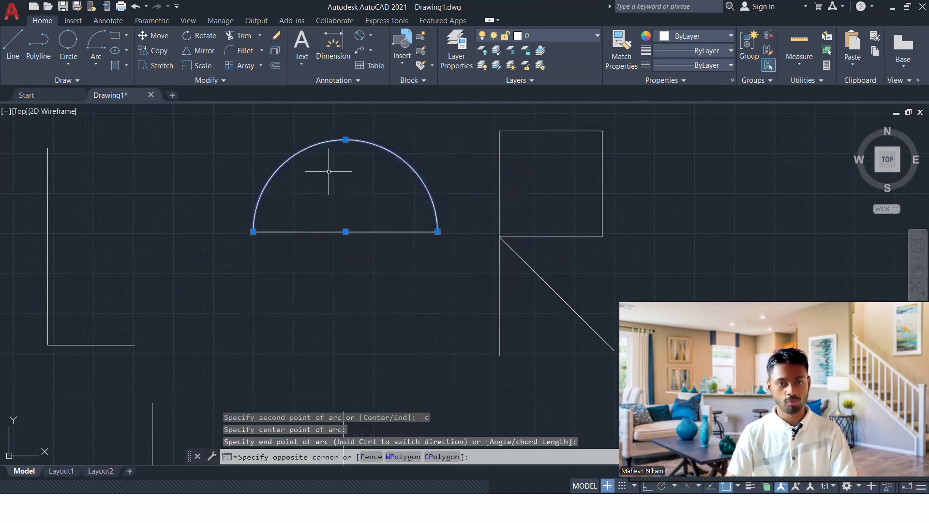
key(Delete)
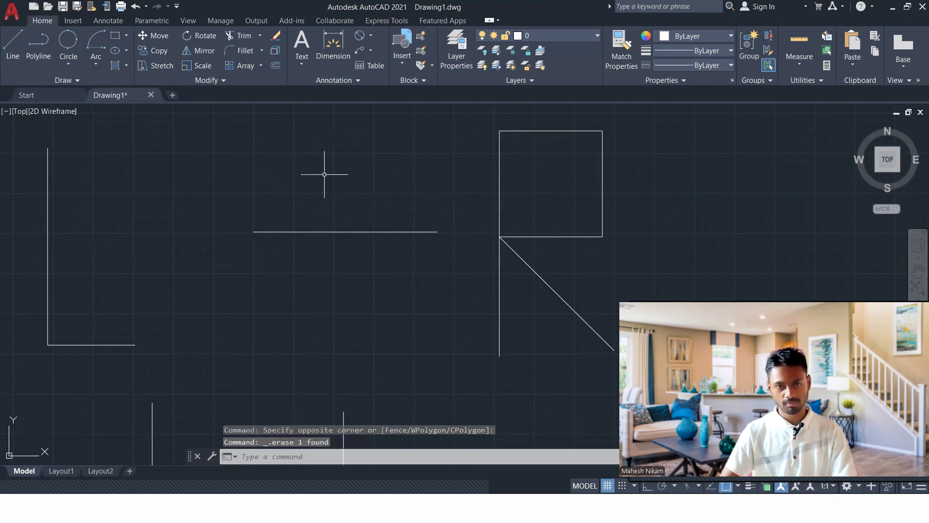
scroll(267, 178, down, 3)
scroll(266, 181, up, 3)
middle_drag(266, 180, 393, 257)
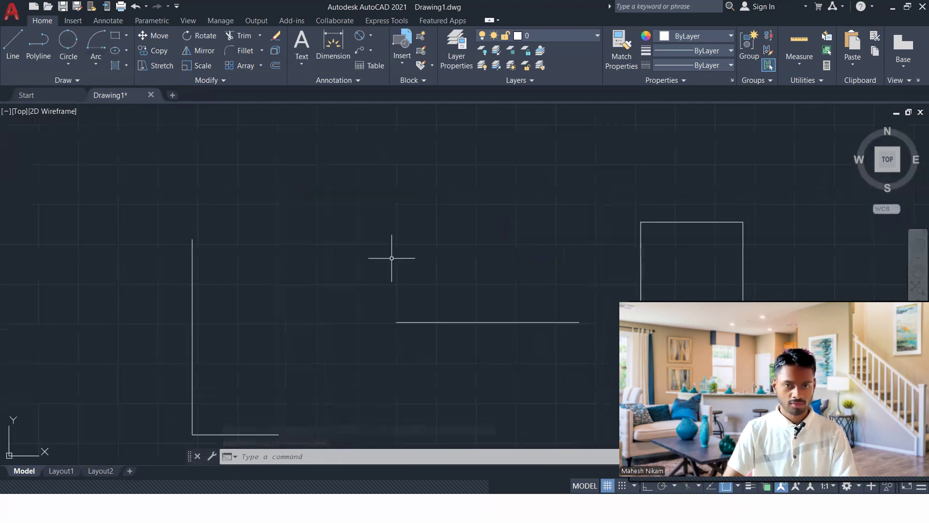
click(98, 59)
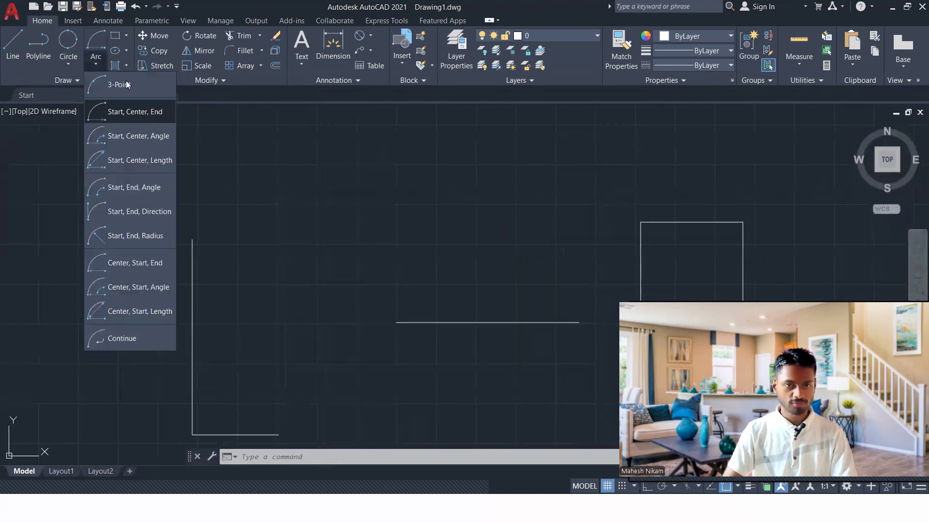
click(137, 135)
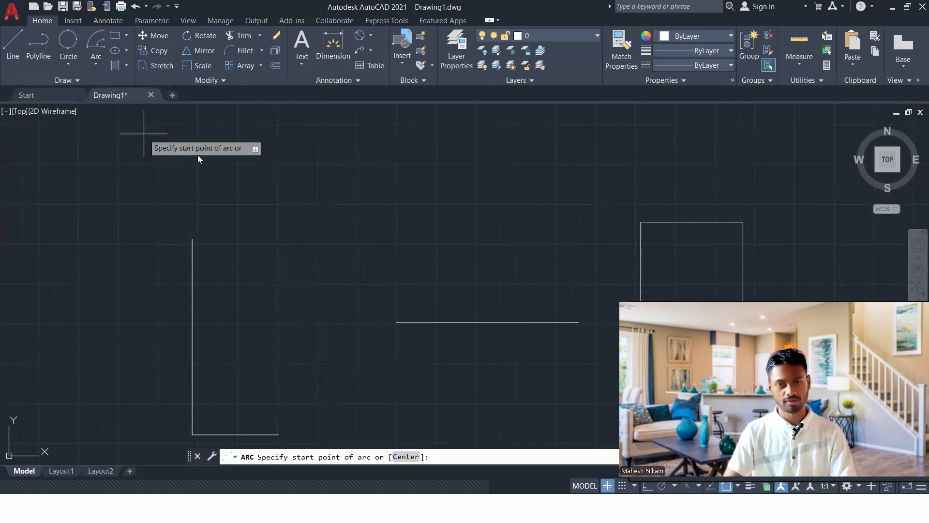
click(397, 322)
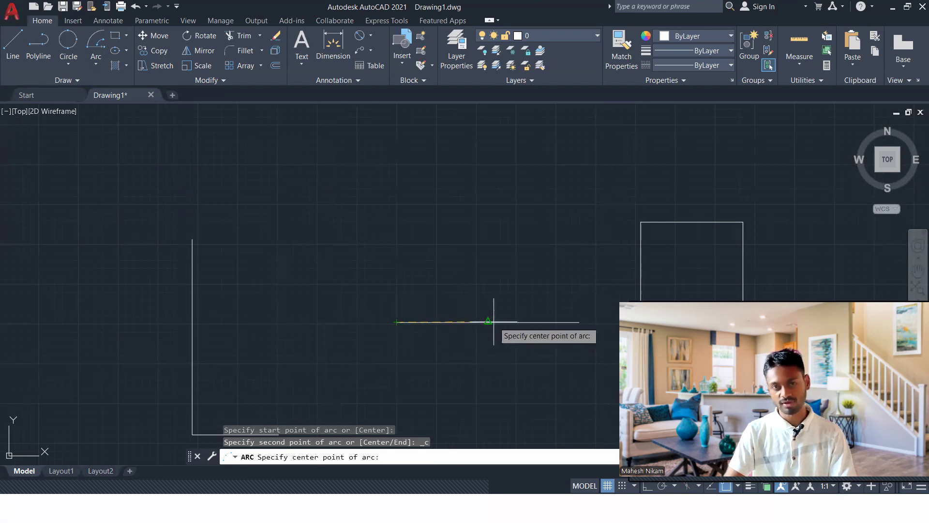
key(Escape)
Step: Draw a three-point arc above the letter L, turning Ortho on for a horizontal second point and placing the end point 85 units straight up
key(Return)
click(291, 216)
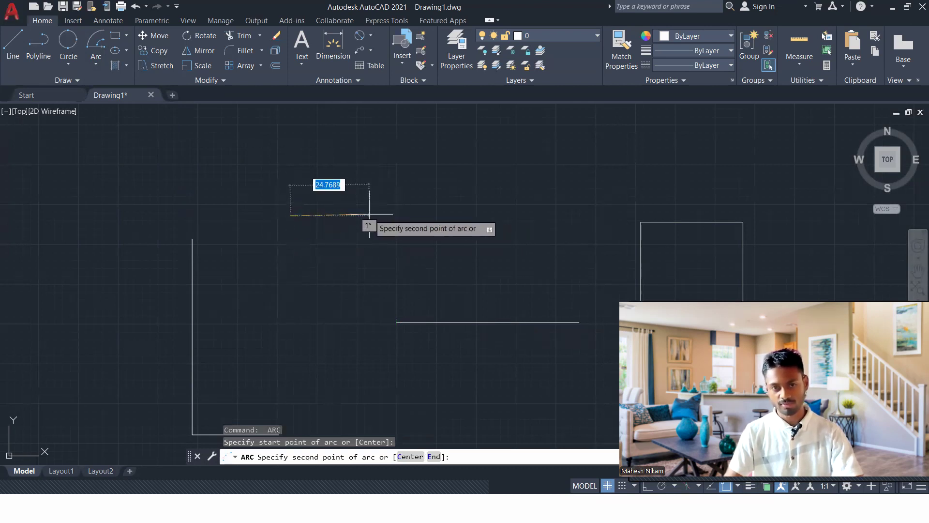
key(F8)
click(378, 214)
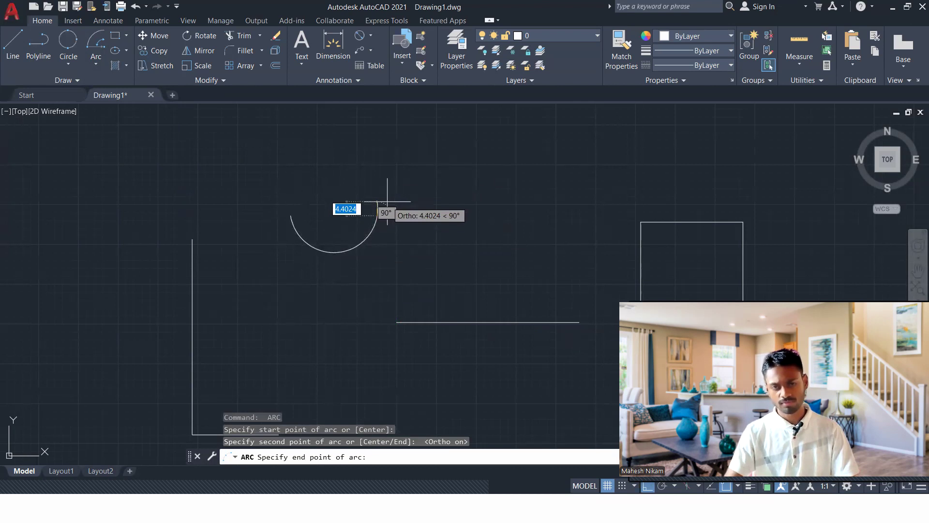
text(85)
key(Return)
scroll(394, 184, down, 3)
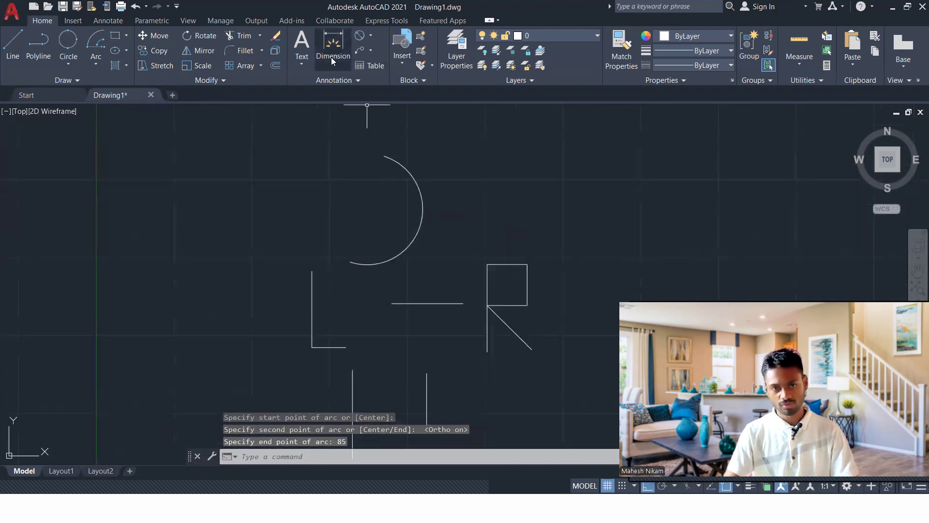
Step: Draw a horizontal line running right from the lower end of the new arc
text(l)
key(Return)
scroll(349, 264, up, 5)
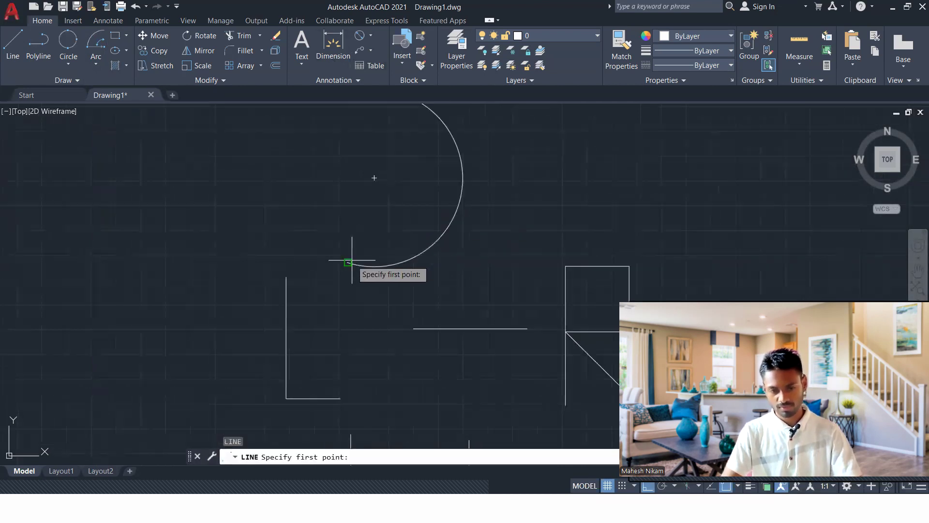
click(335, 264)
click(671, 263)
key(Escape)
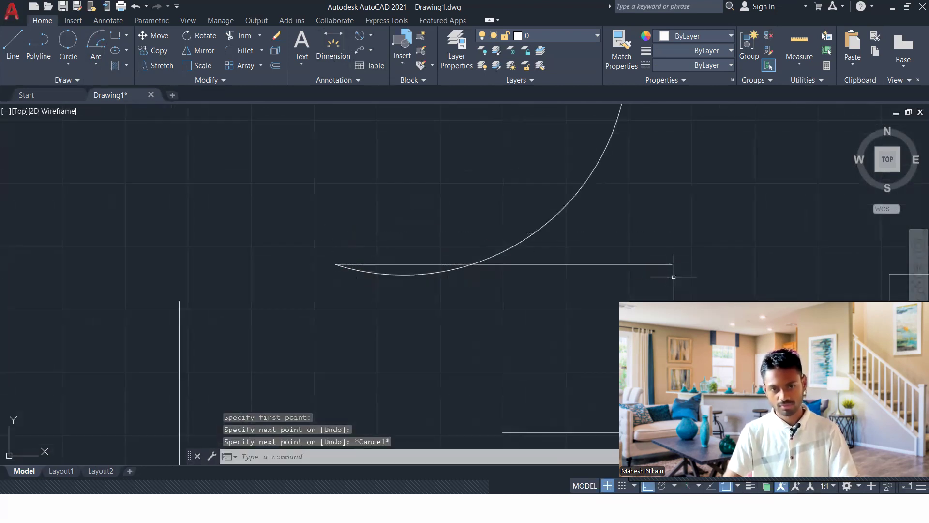
key(Escape)
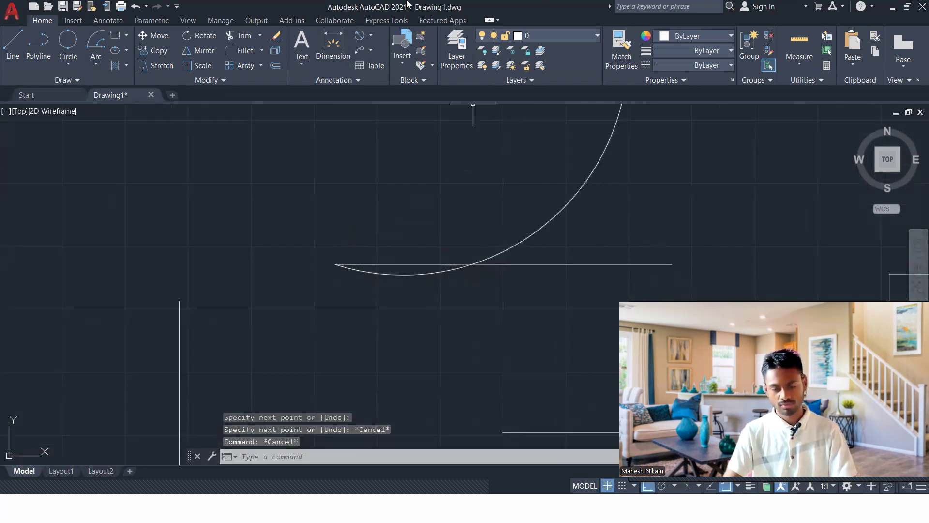
Step: Add an angular dimension to the large arc, placing its dimension line just outside the curve
click(370, 38)
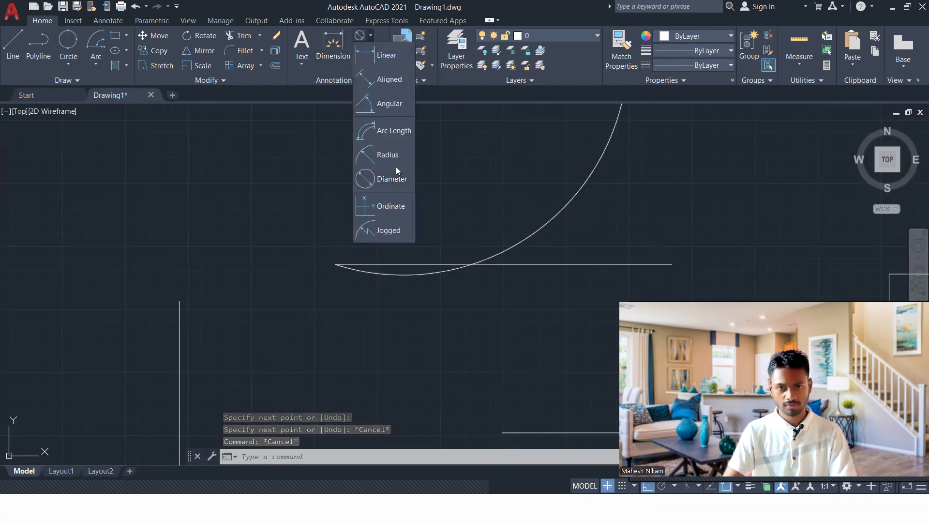
click(389, 103)
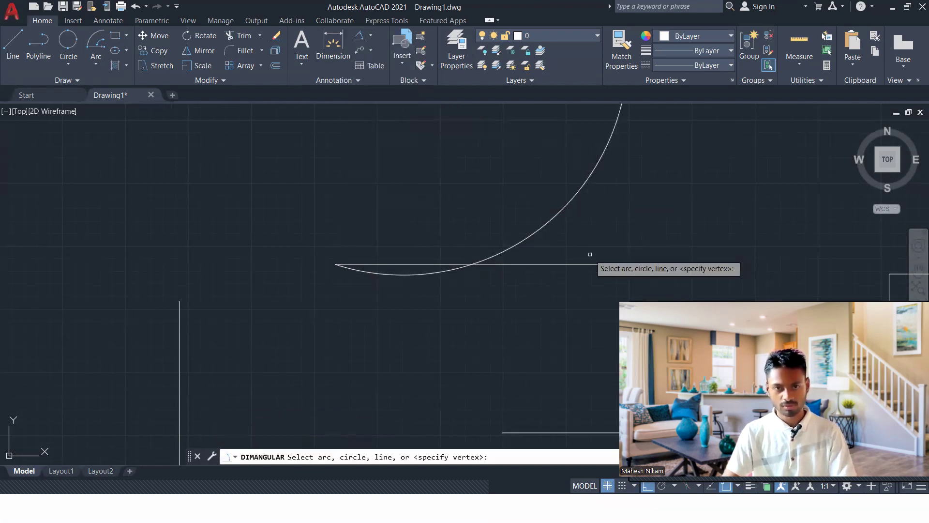
click(546, 224)
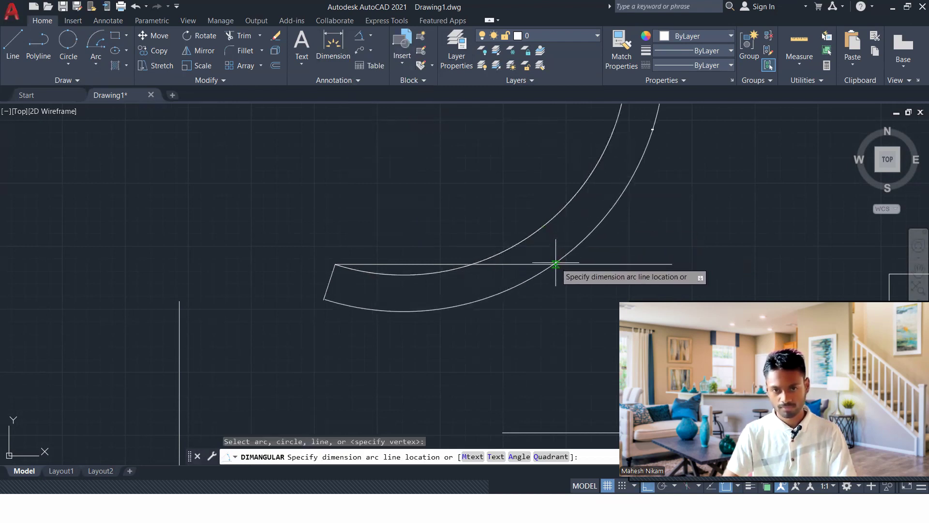
click(560, 260)
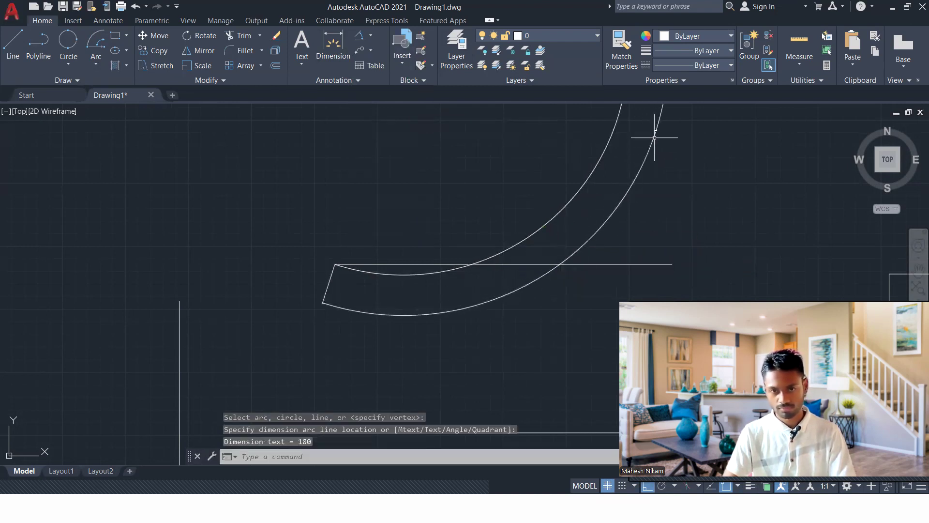
scroll(654, 138, up, 4)
scroll(659, 124, down, 6)
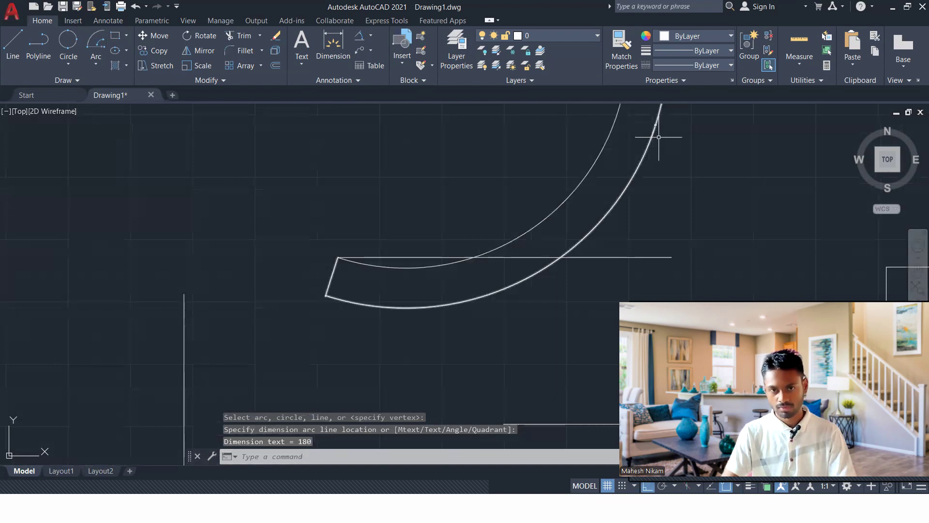
Step: Delete the angular dimension, the large arc and the horizontal line drawn from its lower end
click(659, 137)
click(635, 151)
key(Delete)
click(603, 153)
click(431, 250)
click(380, 324)
key(Delete)
Step: Draw a long horizontal line with Ortho on in the empty area above the letters L and R
middle_drag(478, 261, 331, 320)
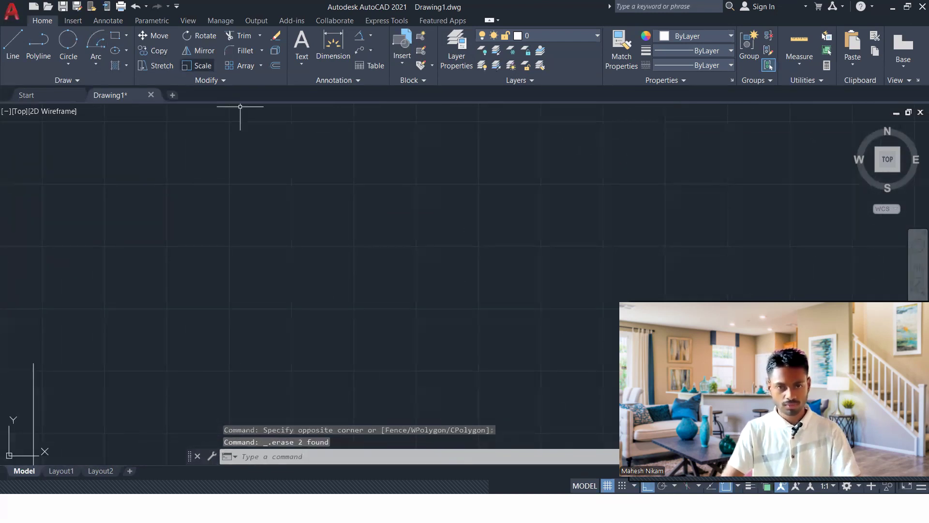
text(l)
key(Return)
click(197, 212)
click(591, 218)
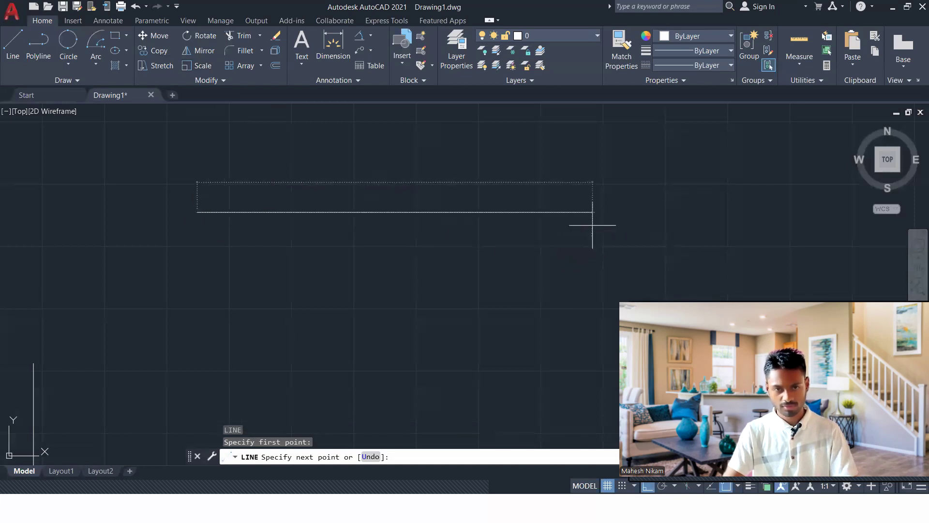
key(Escape)
Step: Draw a Start, Center, Angle arc from the long horizontal line's left end, centred on its midpoint, with a 270-degree included angle
click(101, 58)
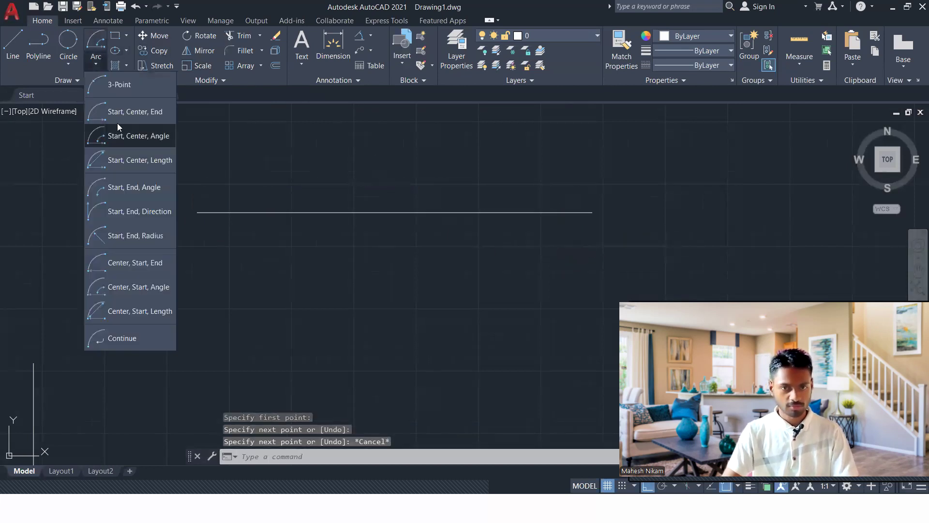
click(160, 151)
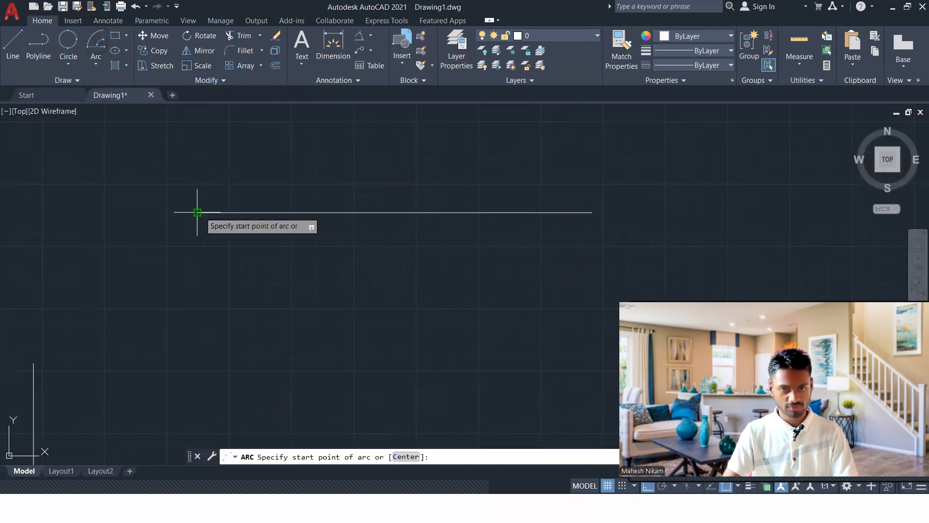
click(197, 212)
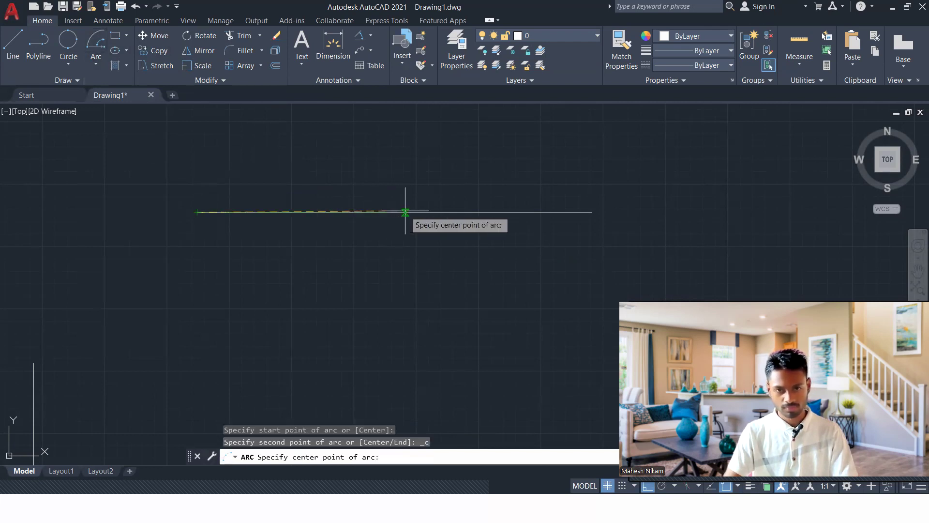
click(397, 212)
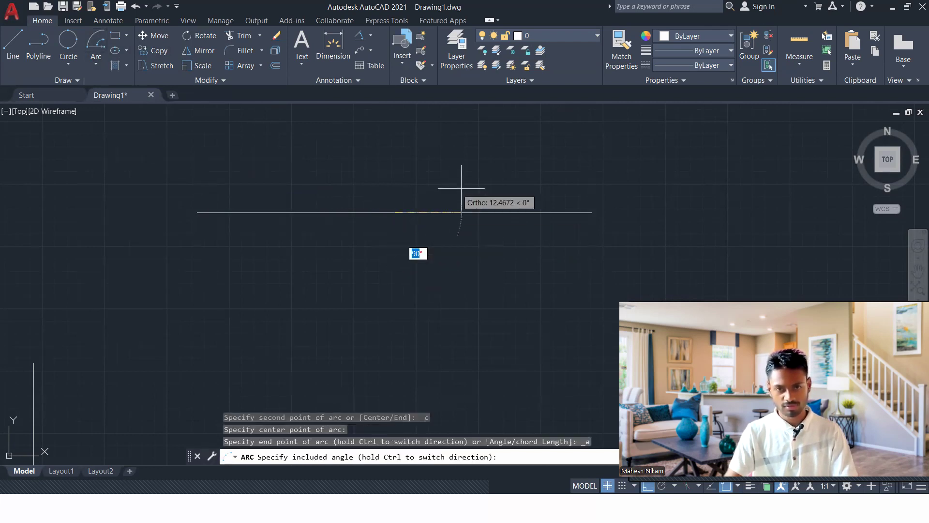
scroll(406, 288, down, 4)
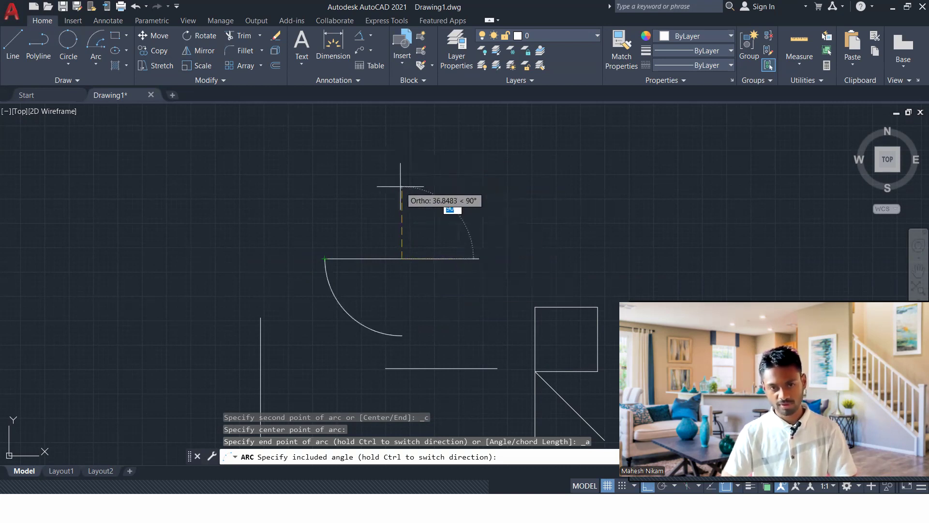
text(270)
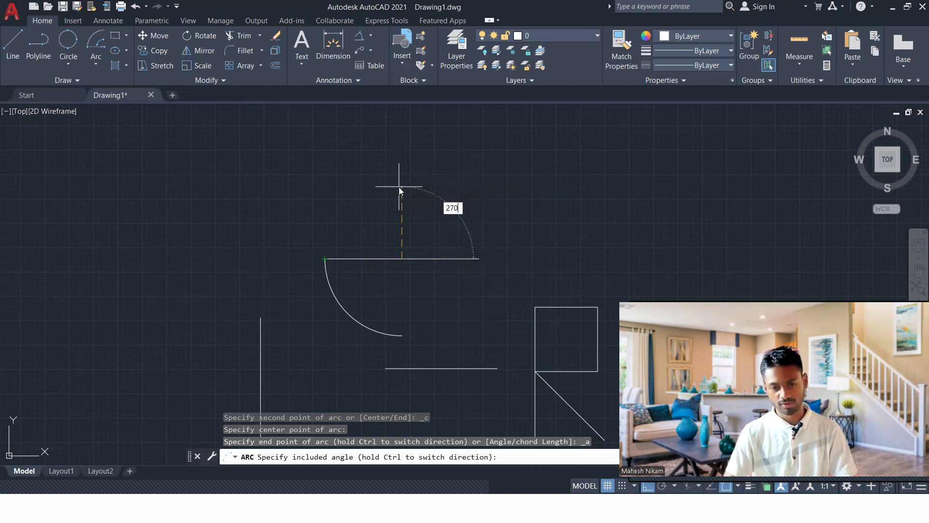
key(Return)
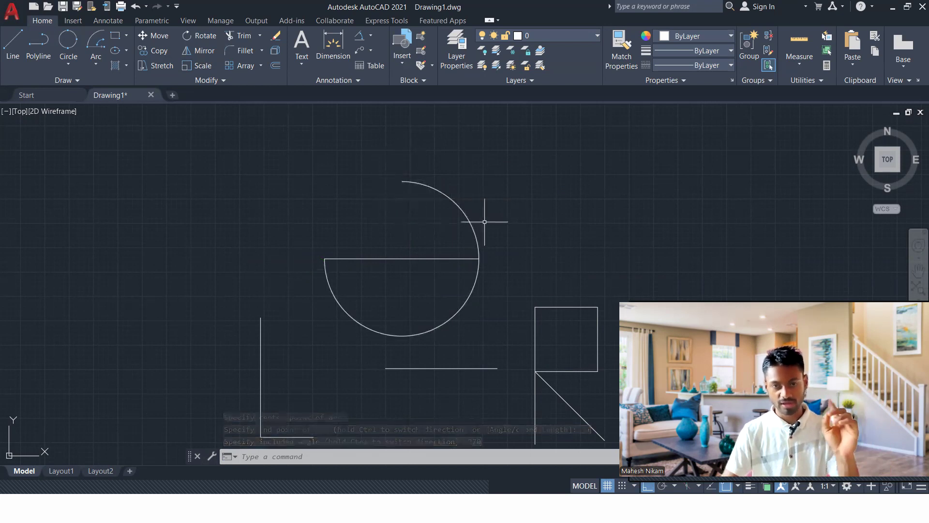
mouse_move(502, 246)
mouse_down()
mouse_move(533, 252)
mouse_move(507, 249)
mouse_up()
click(391, 130)
mouse_move(372, 132)
mouse_down()
mouse_move(373, 170)
mouse_move(385, 149)
mouse_move(422, 142)
mouse_move(423, 150)
mouse_up()
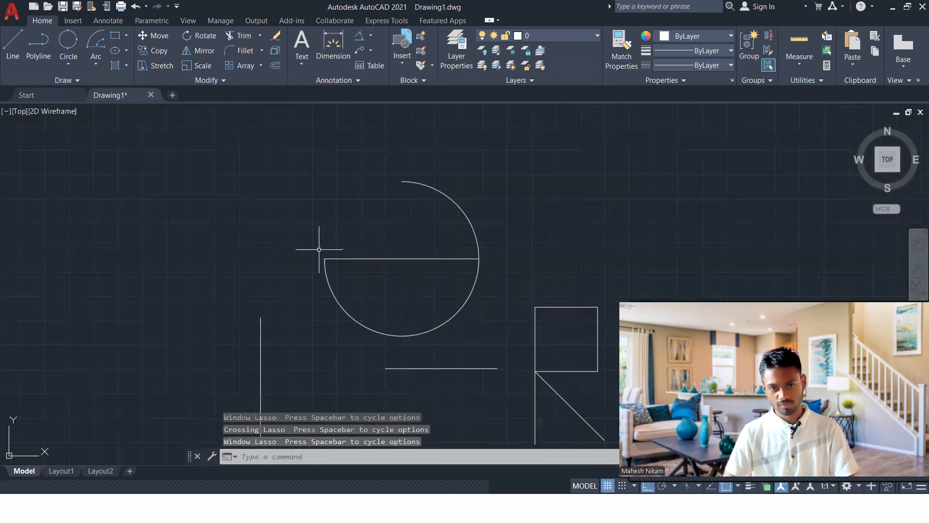
click(312, 253)
click(276, 266)
click(412, 345)
click(392, 360)
click(532, 263)
click(506, 293)
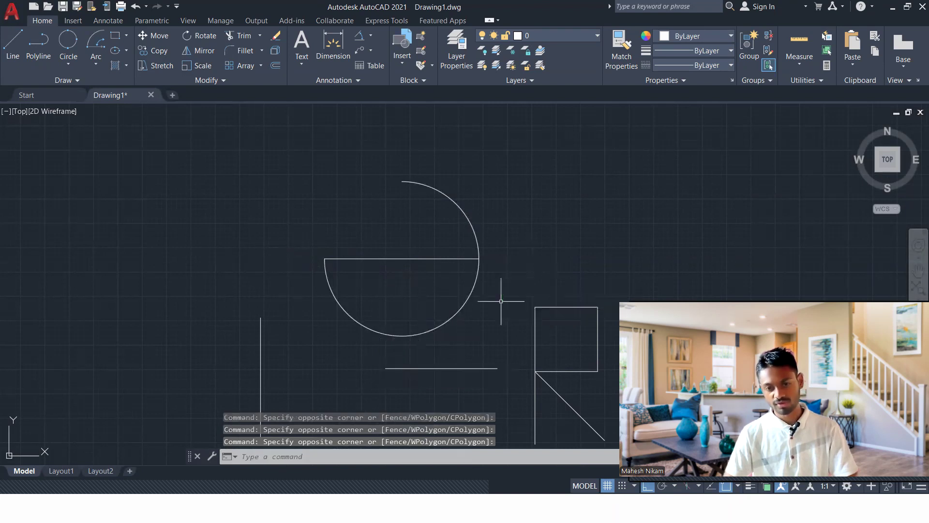
click(486, 259)
click(474, 257)
key(Escape)
key(Escape)
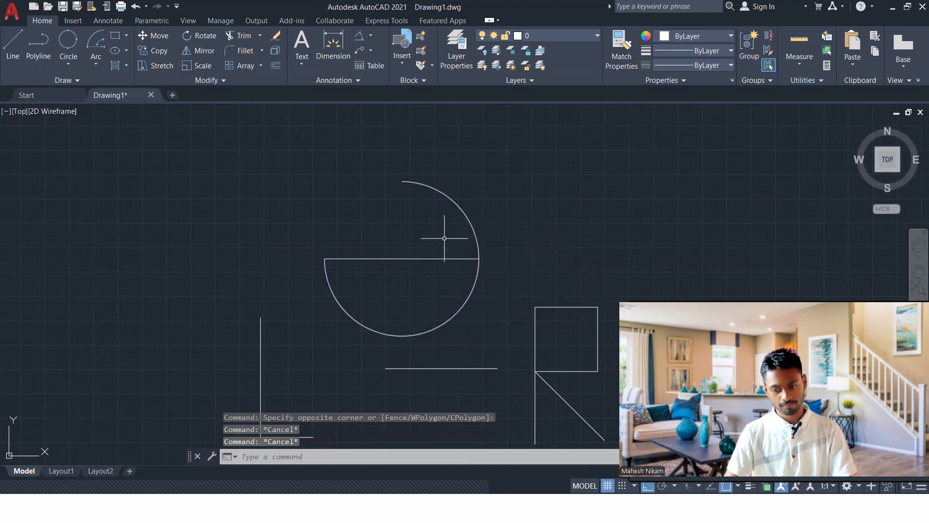
click(456, 193)
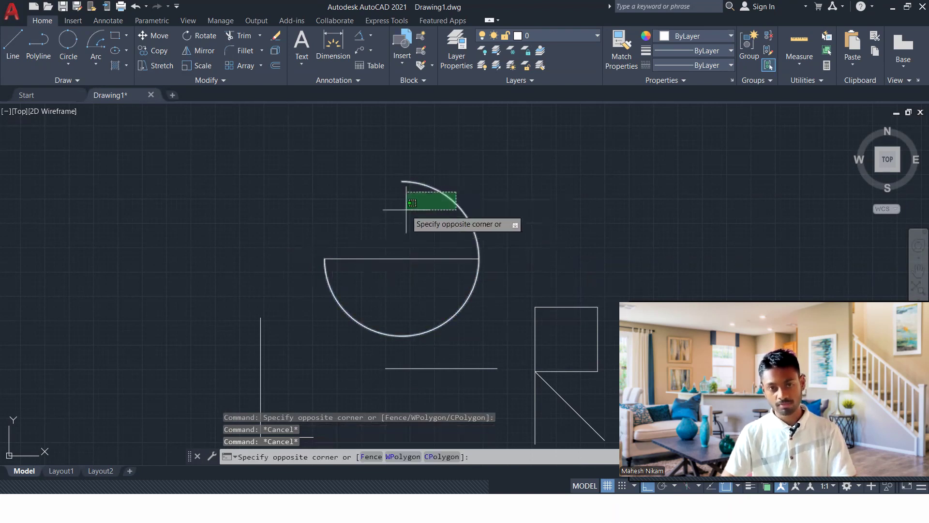
key(Escape)
click(646, 215)
click(564, 225)
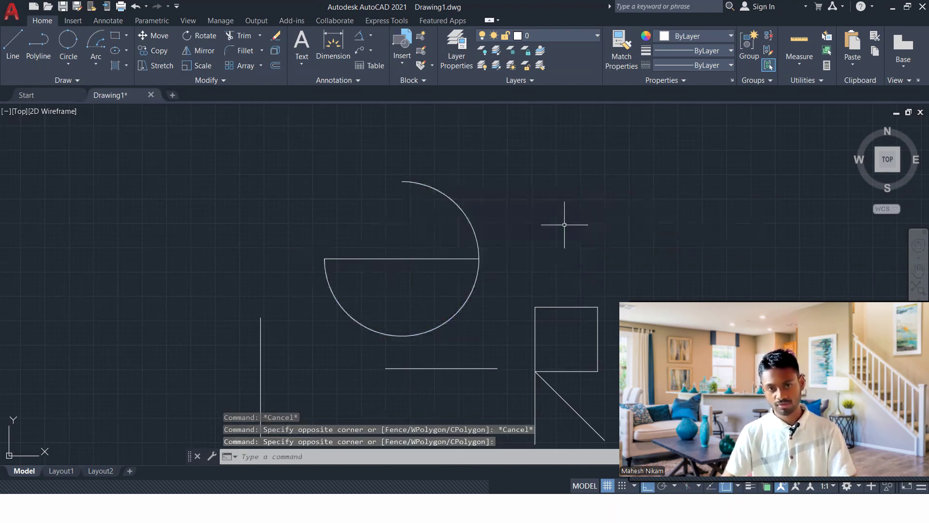
scroll(311, 291, down, 4)
scroll(324, 293, up, 4)
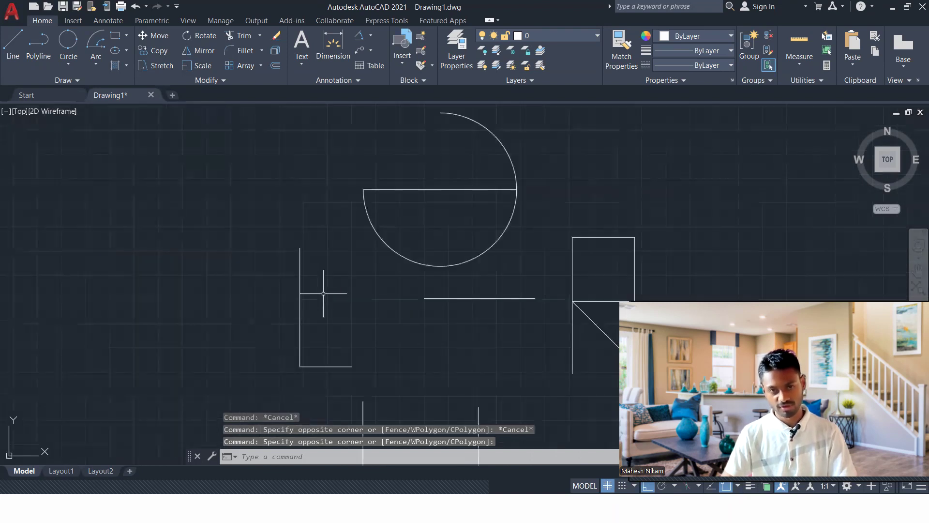
middle_drag(570, 249, 490, 257)
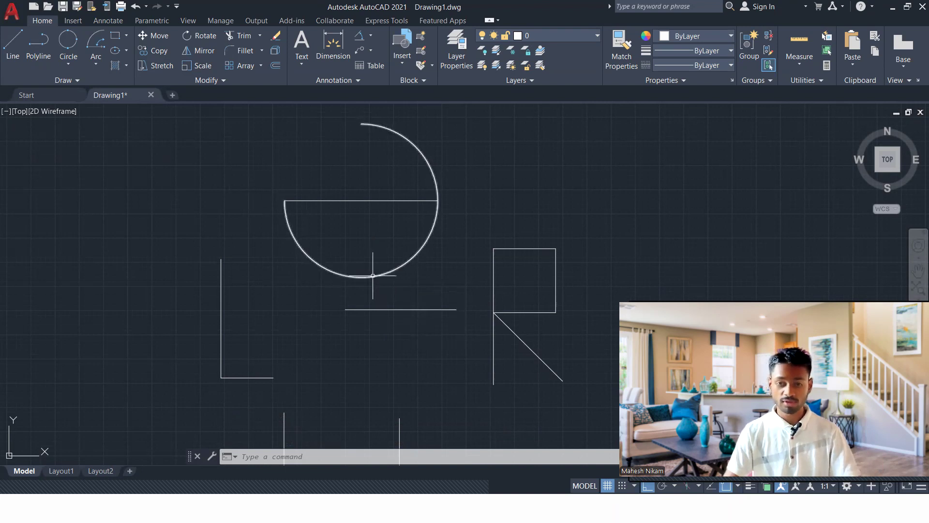
click(326, 160)
click(238, 207)
key(Escape)
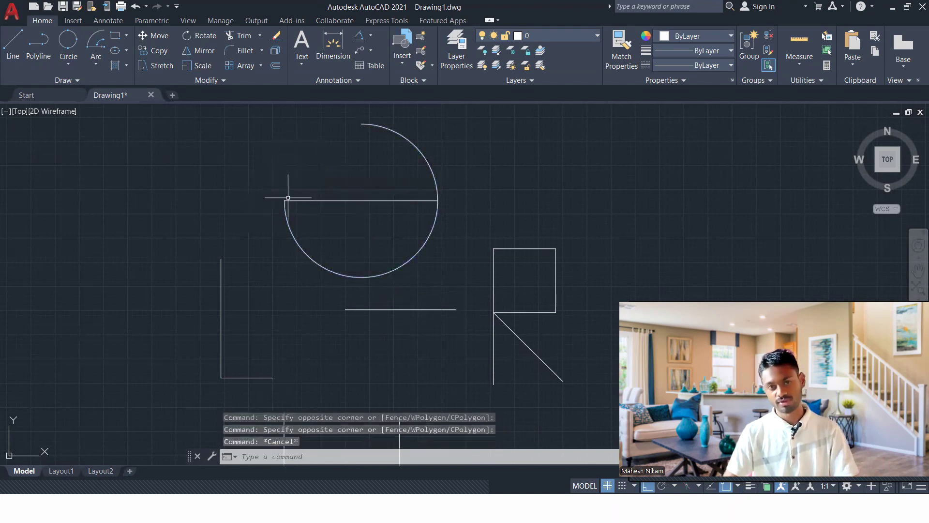
Step: Delete the 270-degree arc attached to the long horizontal line
click(461, 167)
click(355, 161)
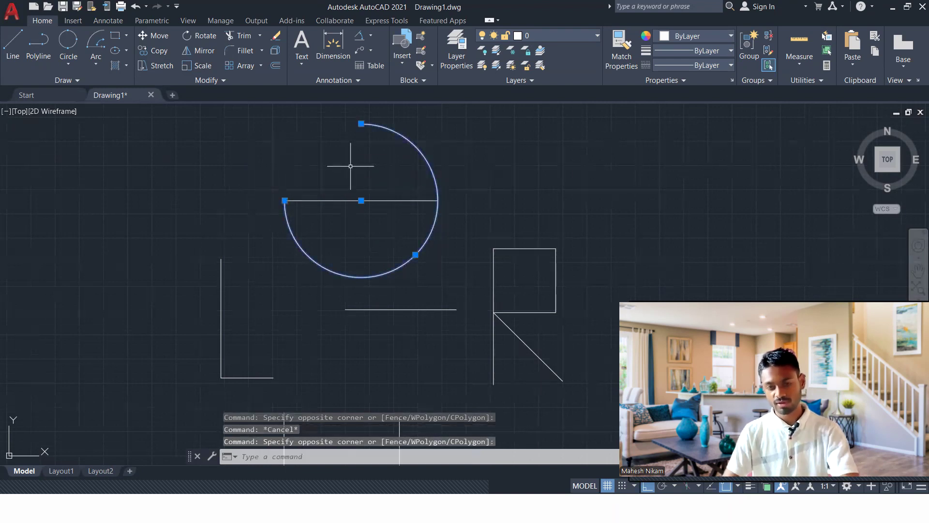
key(Delete)
Step: Draw a 270-degree Start, Center, Angle arc from the line's right end, centred on the line's midpoint
click(95, 64)
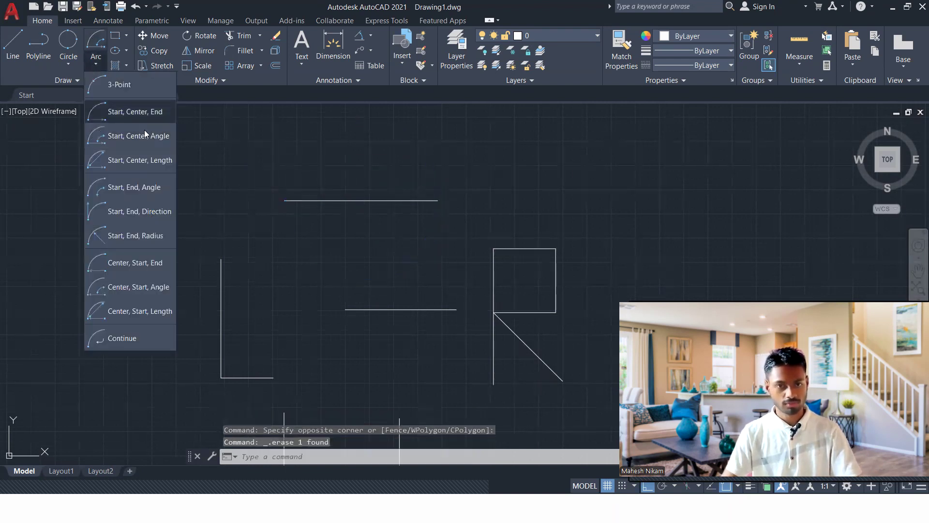
click(144, 131)
click(438, 200)
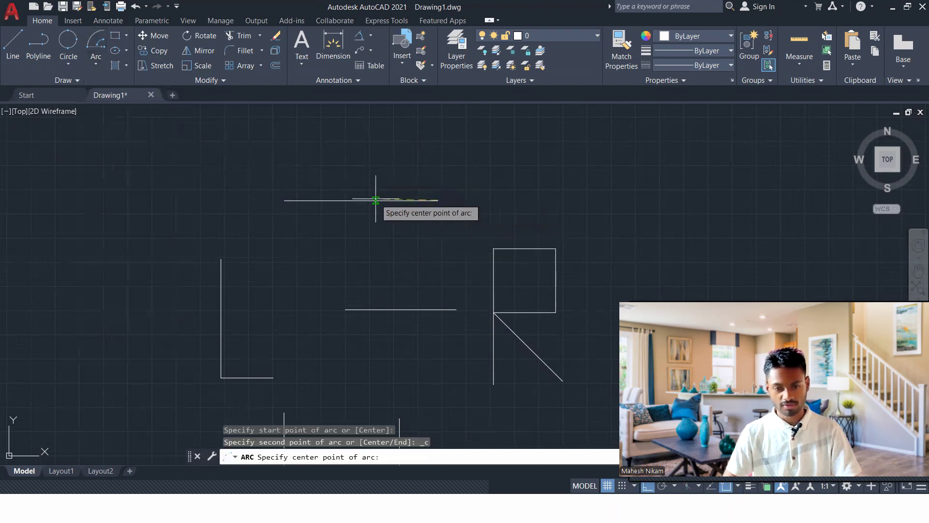
click(362, 200)
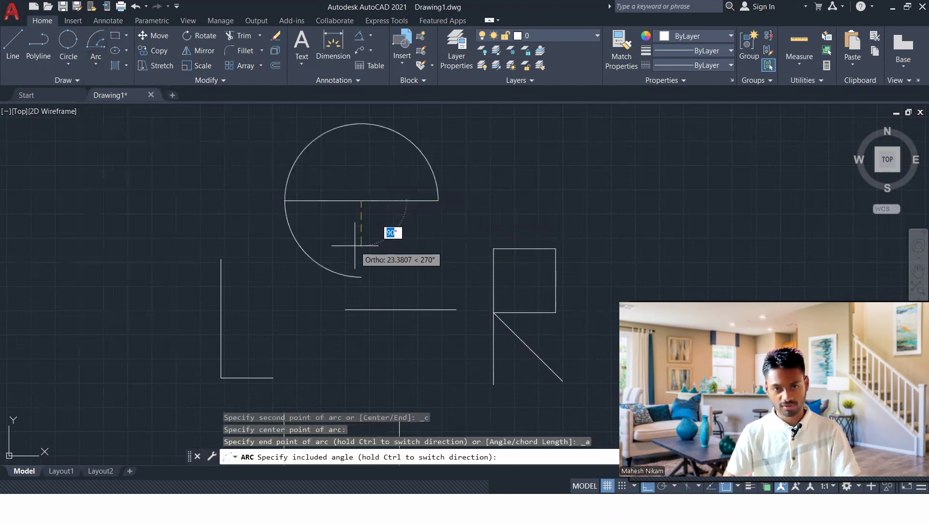
text(270)
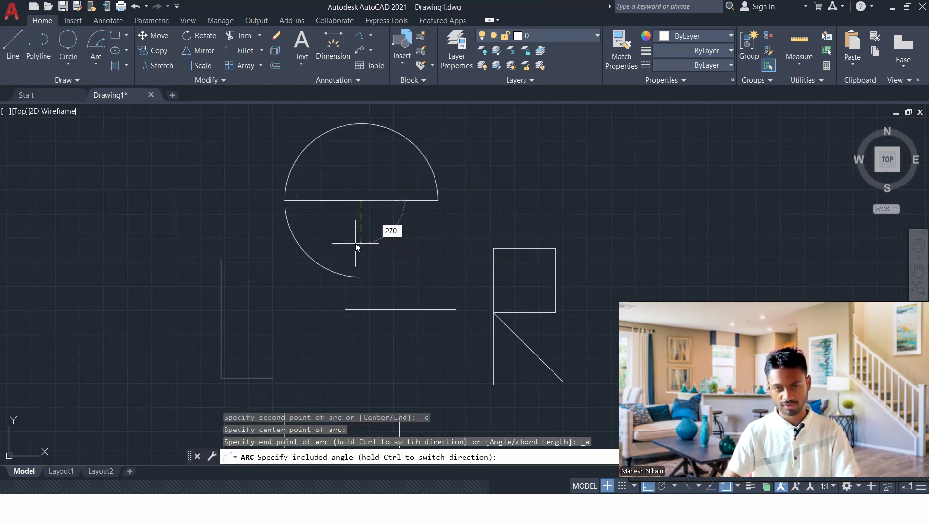
key(Return)
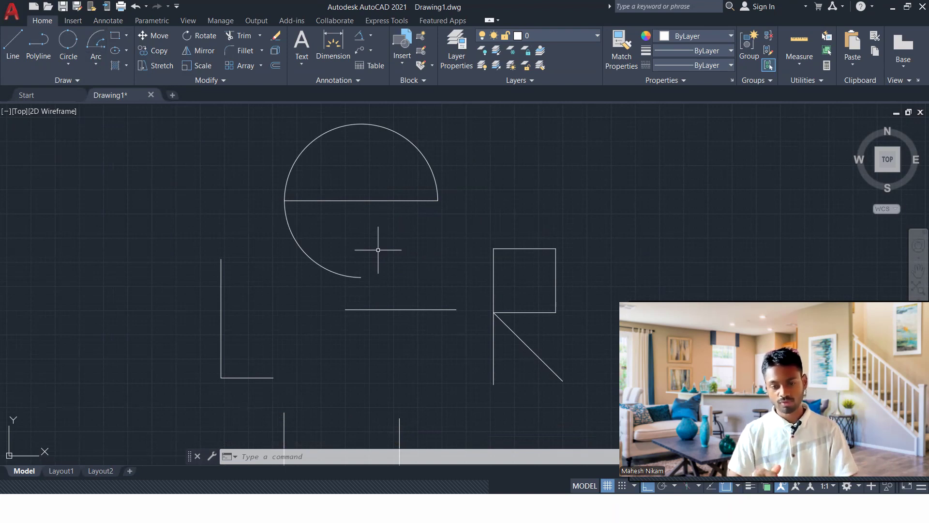
click(394, 106)
click(353, 146)
key(Escape)
key(Escape)
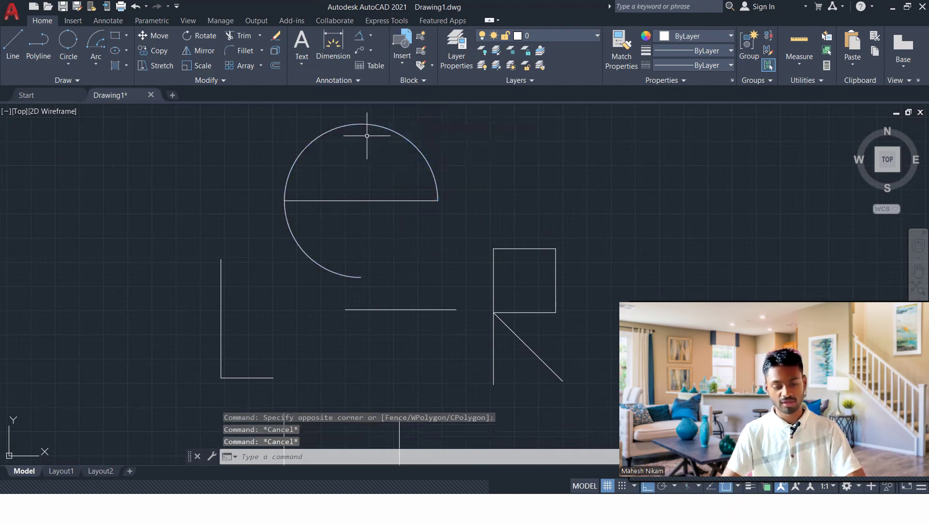
Step: Remove the 270-degree arc and its horizontal line using Trim with a fence across both
text(tr)
key(Return)
mouse_move(434, 120)
mouse_down()
mouse_move(249, 194)
mouse_move(357, 183)
mouse_move(357, 222)
mouse_move(361, 213)
mouse_up()
key(Escape)
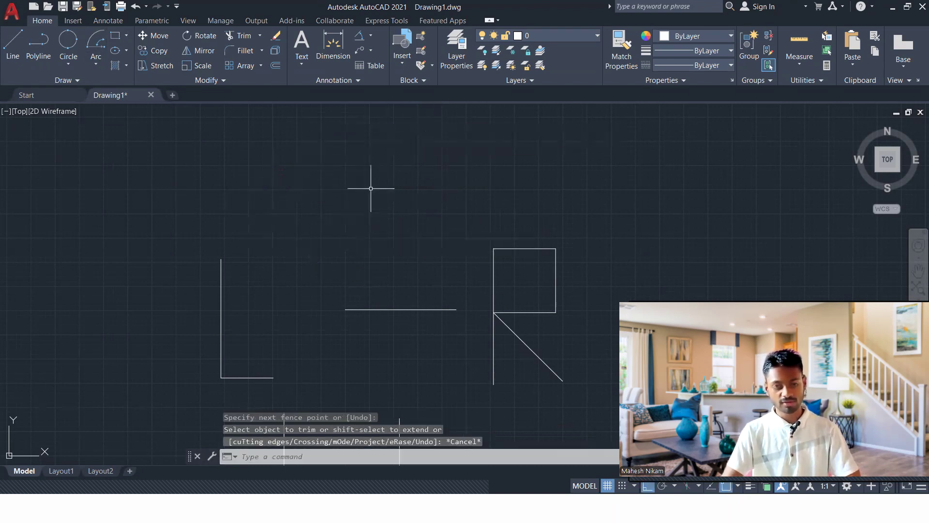
Step: Begin a Start, Center, Length arc at the left end of the short horizontal line between L and R, centred on its midpoint
click(90, 59)
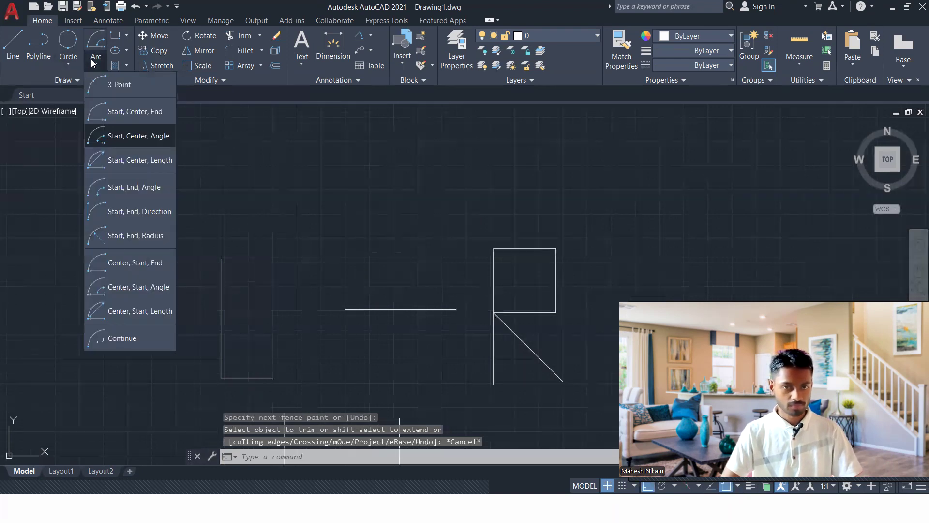
click(143, 162)
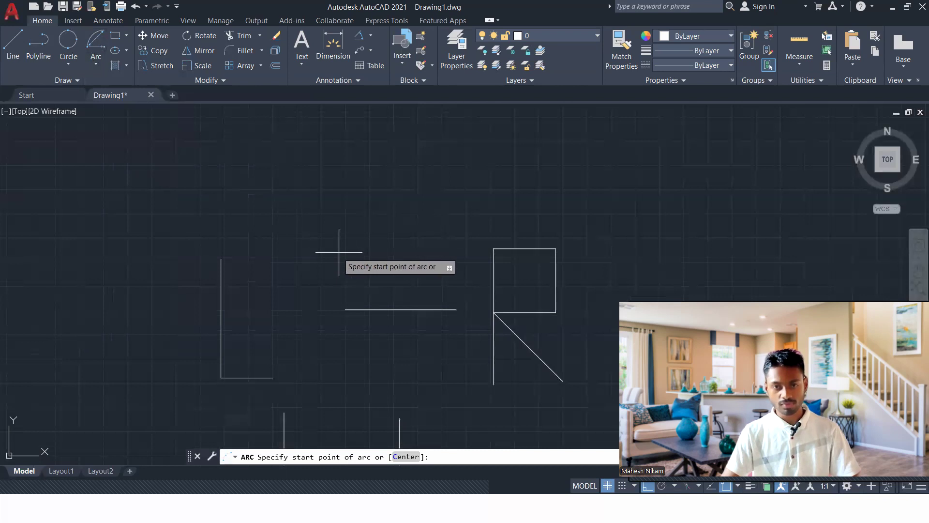
click(345, 309)
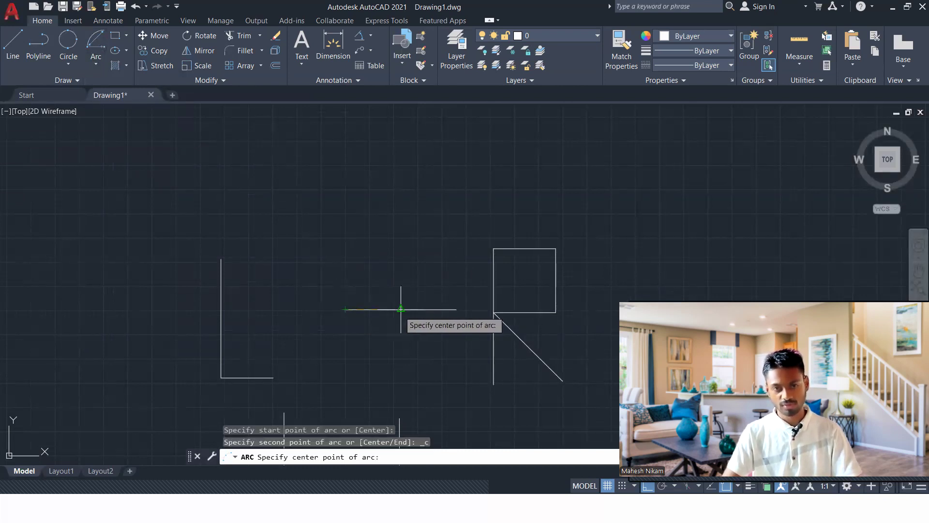
click(400, 309)
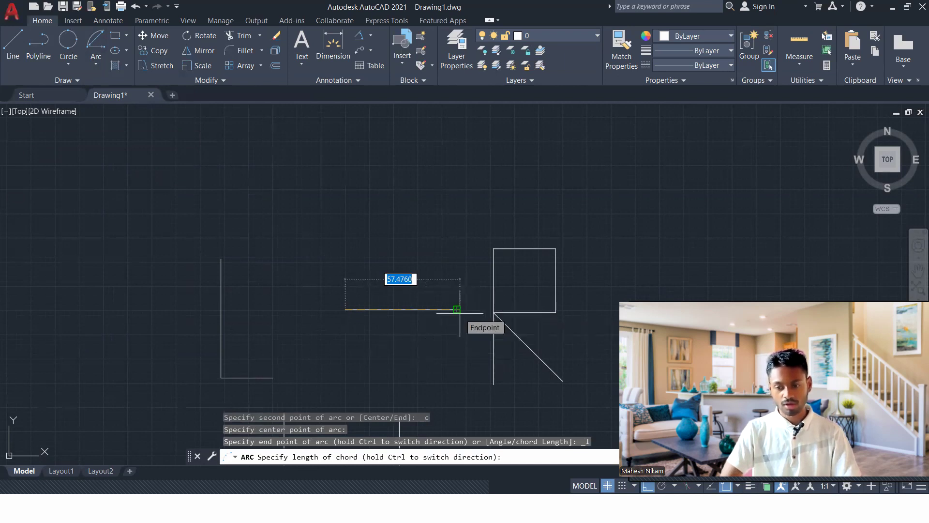
scroll(457, 309, up, 2)
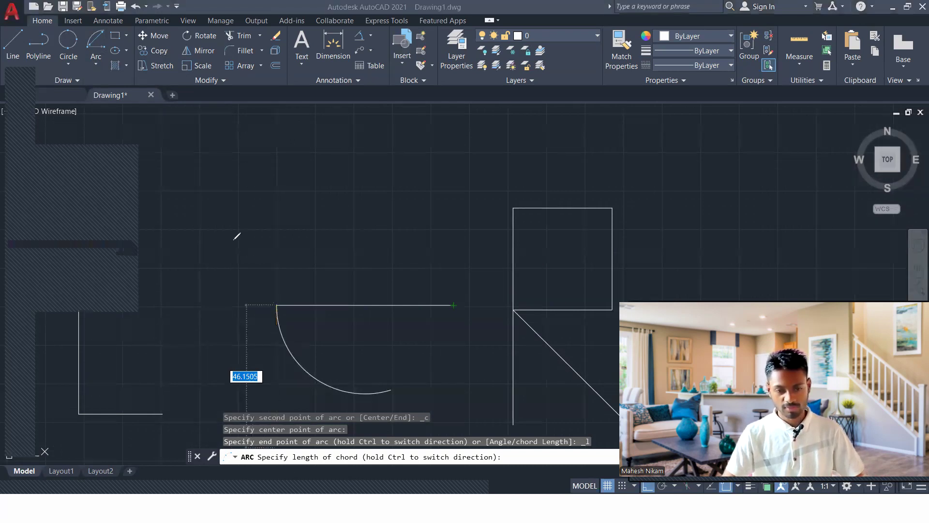
drag(277, 302, 462, 308)
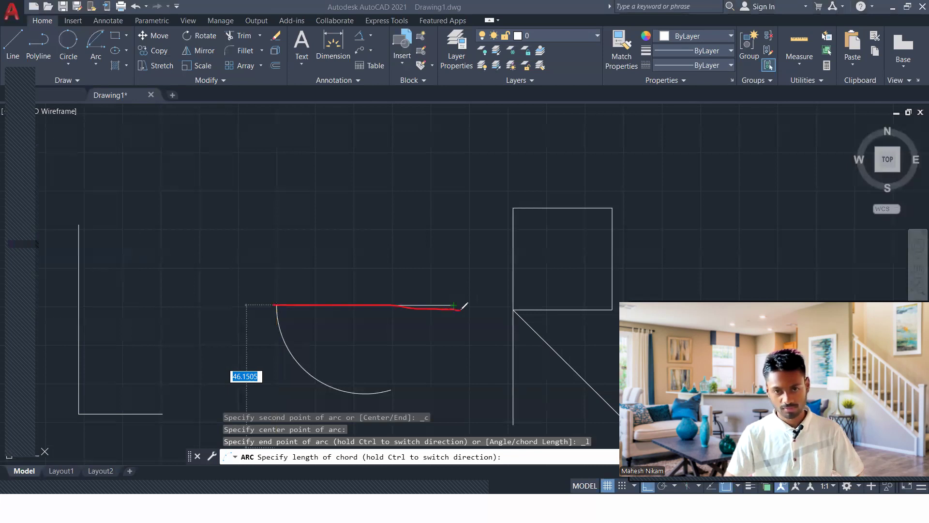
mouse_move(390, 235)
mouse_down()
mouse_move(345, 260)
mouse_move(423, 242)
mouse_up()
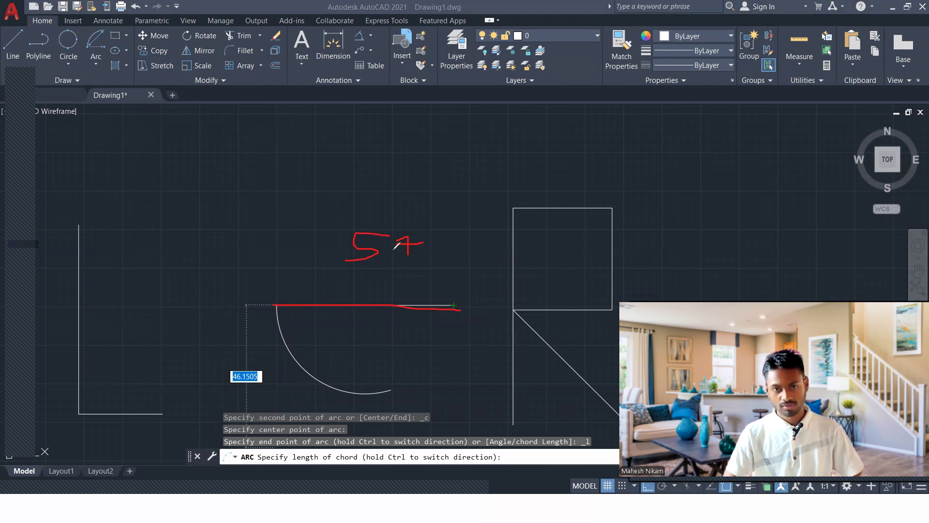
mouse_move(363, 305)
mouse_down()
mouse_move(353, 310)
mouse_move(365, 295)
mouse_up()
mouse_move(291, 340)
mouse_down()
mouse_move(357, 364)
mouse_move(365, 348)
mouse_up()
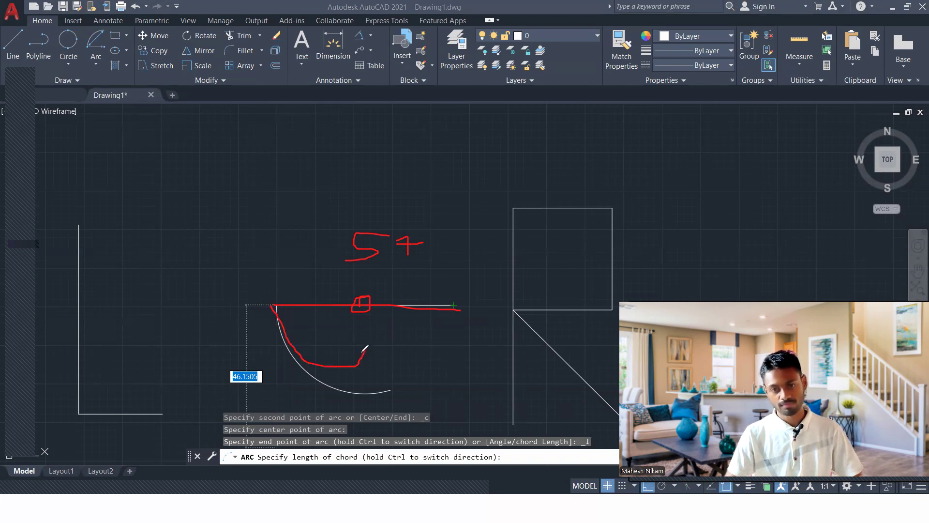
drag(356, 365, 404, 367)
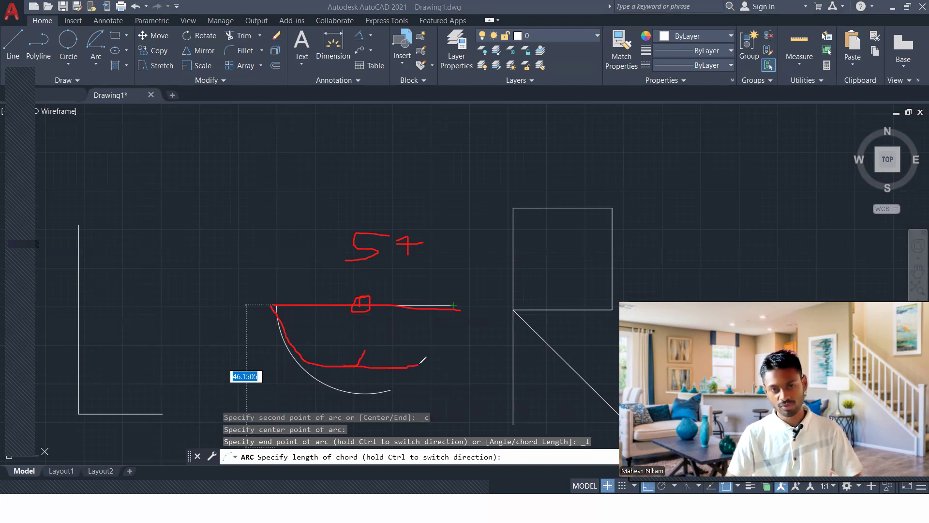
mouse_move(425, 362)
mouse_down()
mouse_move(466, 350)
mouse_move(487, 294)
mouse_up()
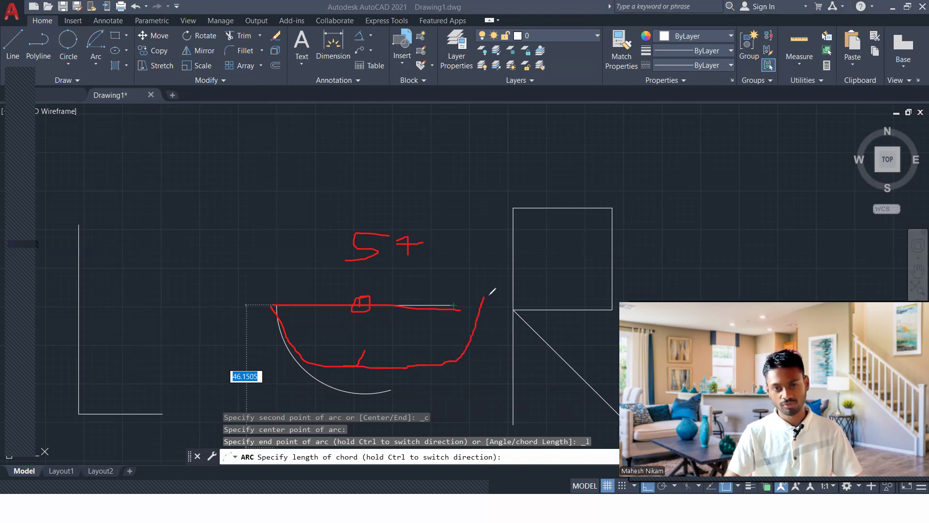
drag(362, 287, 364, 382)
mouse_move(404, 301)
mouse_down()
mouse_move(515, 301)
mouse_move(467, 303)
mouse_move(497, 292)
mouse_up()
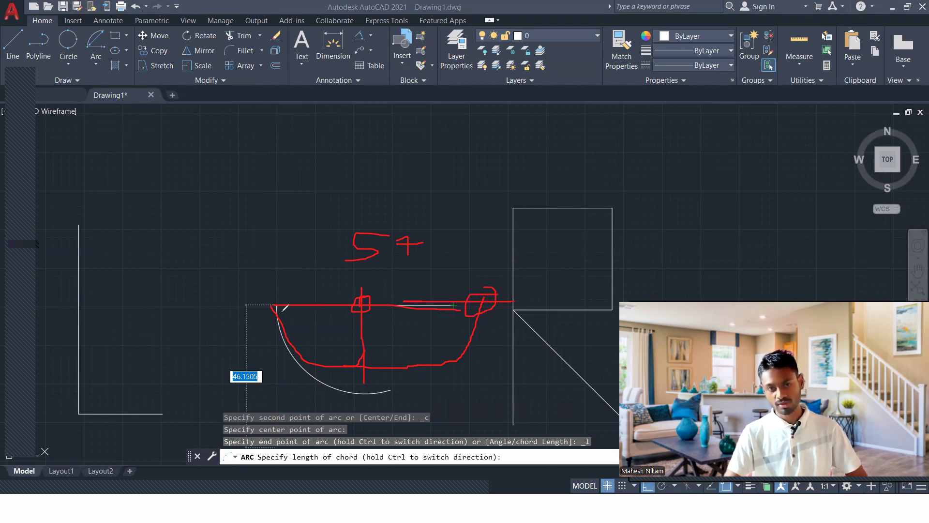
drag(269, 305, 361, 300)
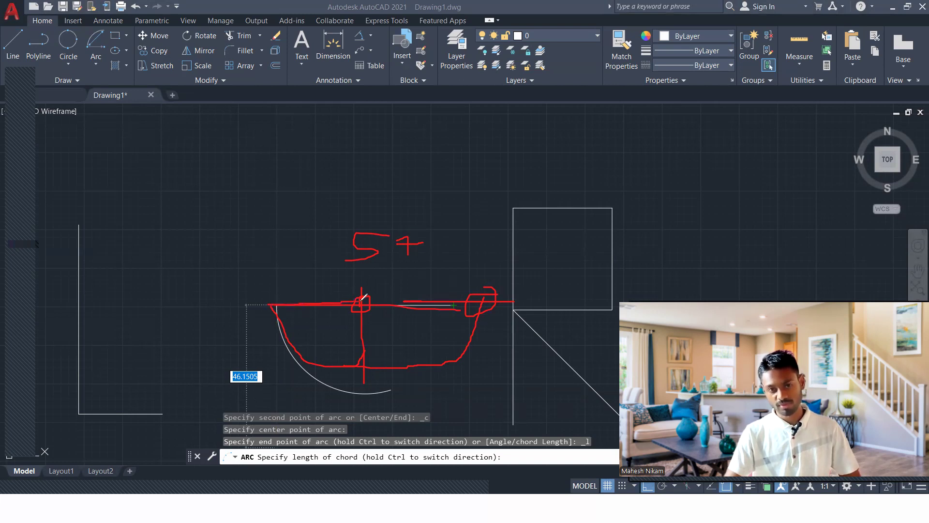
Step: Annotate the distance from the line's start to its centre as C and the full width as C x 2
mouse_move(269, 276)
mouse_down()
mouse_move(365, 277)
mouse_move(363, 285)
mouse_up()
mouse_move(266, 264)
mouse_down()
mouse_move(265, 295)
mouse_move(334, 298)
mouse_up()
drag(321, 246, 328, 265)
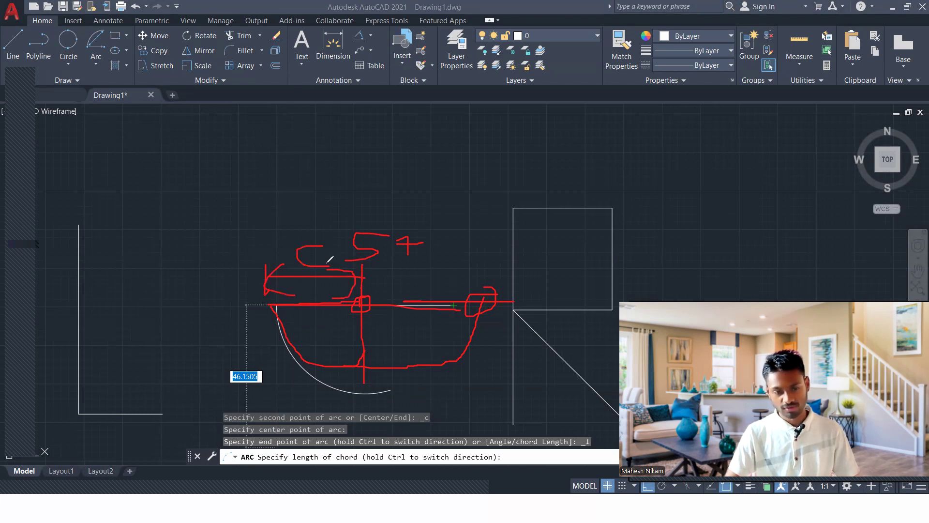
mouse_move(260, 159)
mouse_down()
mouse_move(256, 201)
mouse_move(490, 194)
mouse_up()
drag(493, 166, 492, 220)
drag(458, 184, 412, 203)
mouse_move(274, 169)
mouse_down()
mouse_move(265, 188)
mouse_move(276, 191)
mouse_up()
drag(310, 155, 325, 172)
mouse_move(361, 136)
mouse_down()
mouse_move(341, 174)
mouse_move(372, 177)
mouse_up()
drag(381, 145, 428, 157)
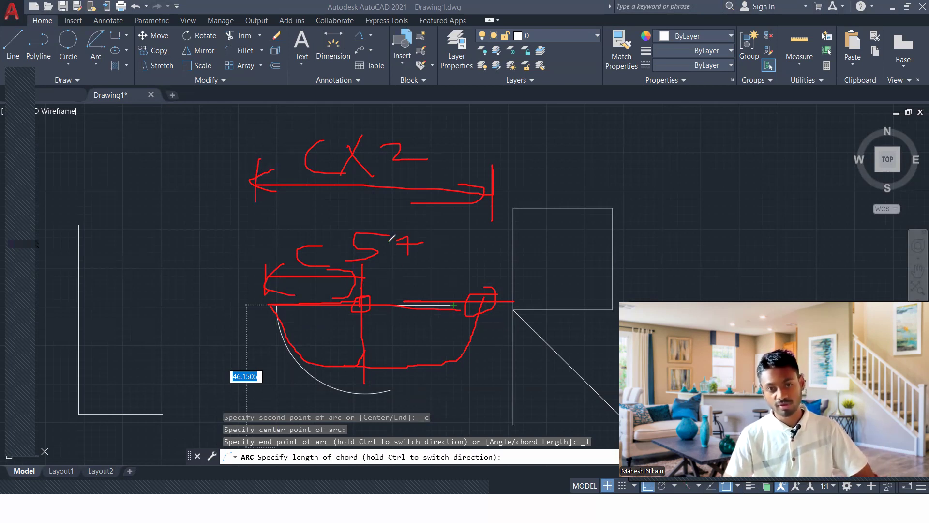
Step: Open Calculator from the system search and compute 57/2
key(alt+Tab)
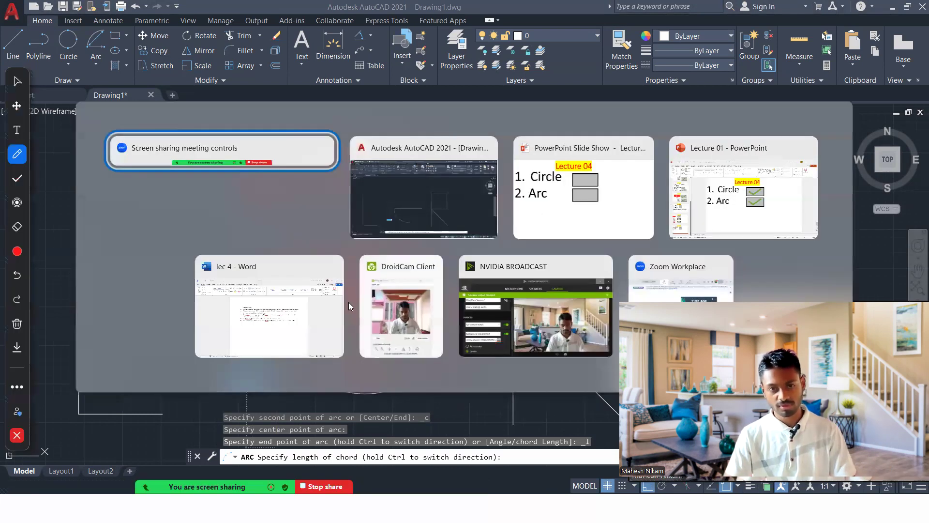
click(429, 176)
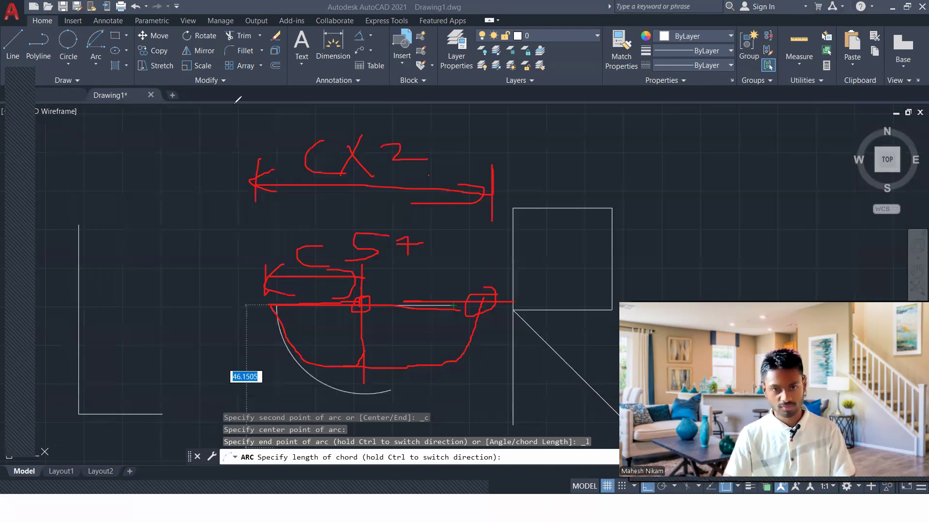
key(super)
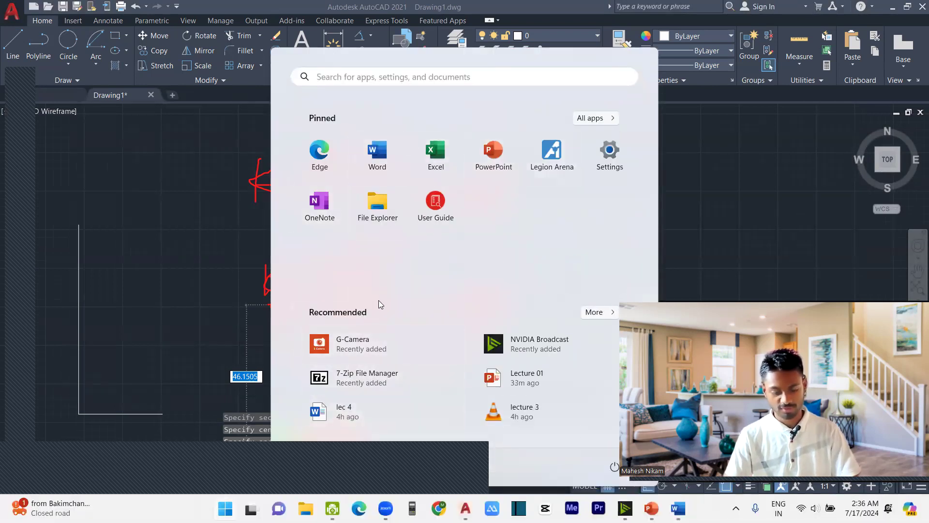
text(ca)
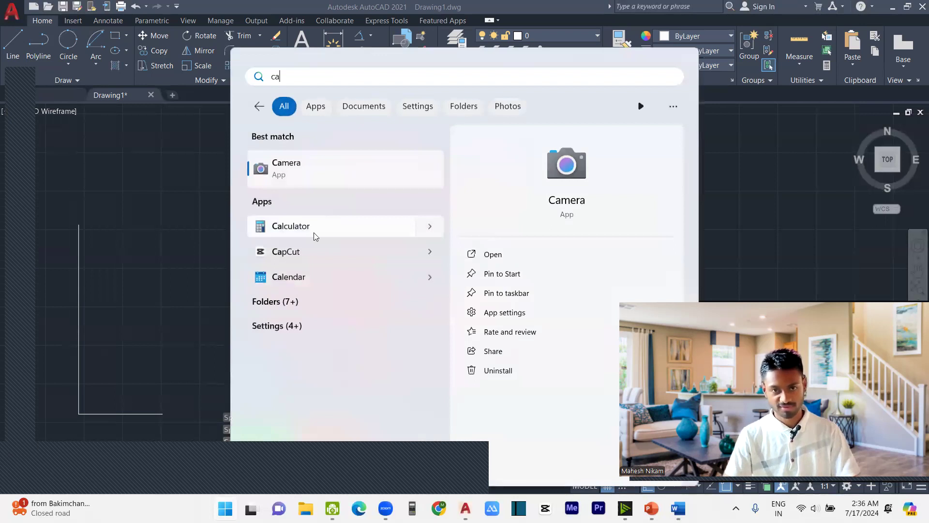
click(343, 218)
text(57/2)
key(Return)
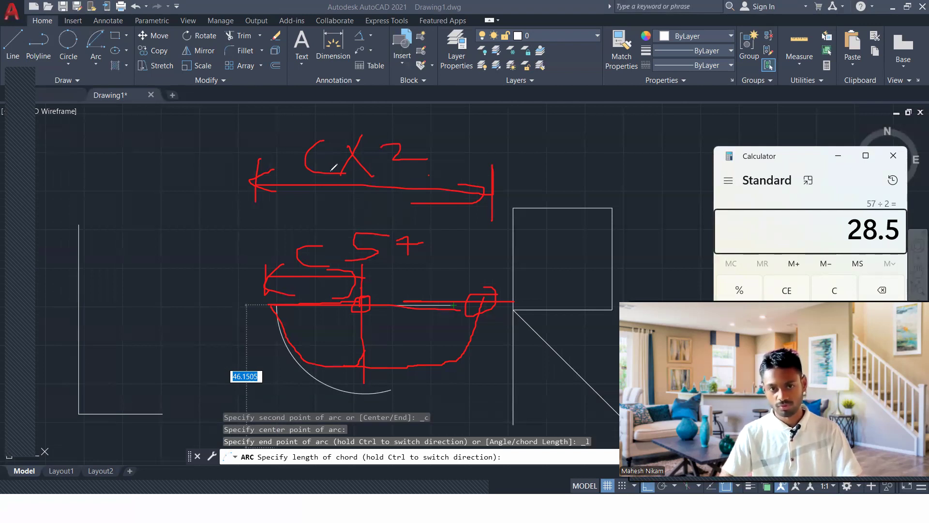
Step: Write 28.5 beside the C x 2 annotation, link it to the C mark, and clear all annotations
click(345, 127)
drag(315, 141, 209, 142)
mouse_move(102, 142)
mouse_down()
mouse_move(128, 163)
mouse_move(178, 158)
mouse_move(182, 176)
mouse_move(207, 145)
mouse_up()
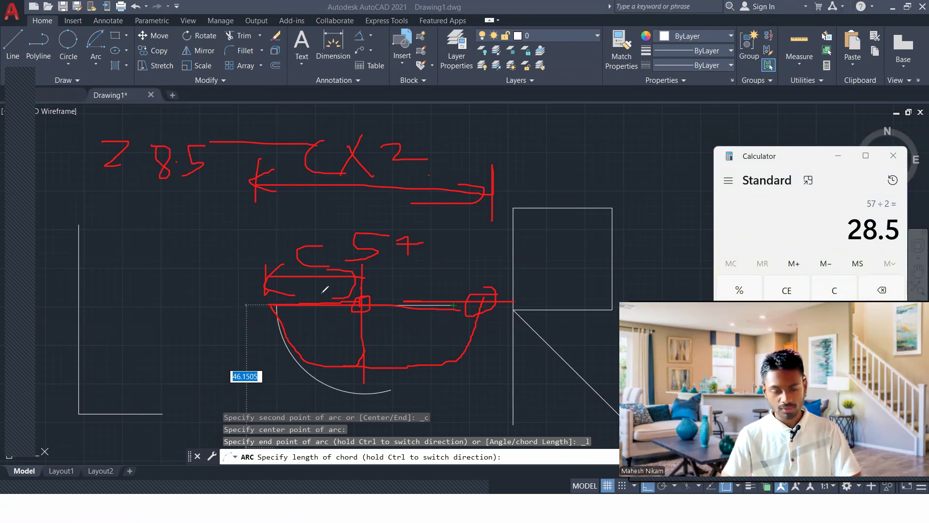
mouse_move(298, 250)
mouse_down()
mouse_move(241, 228)
mouse_move(148, 167)
mouse_up()
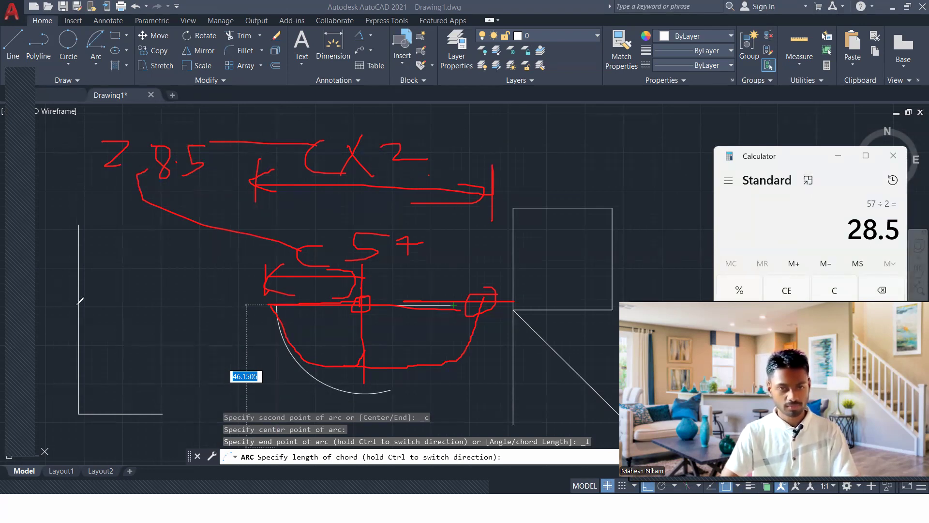
key(e)
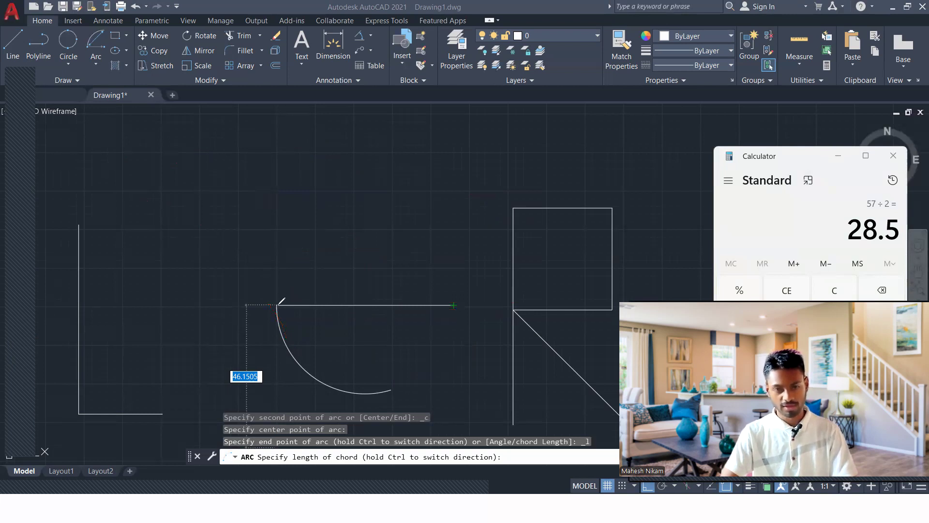
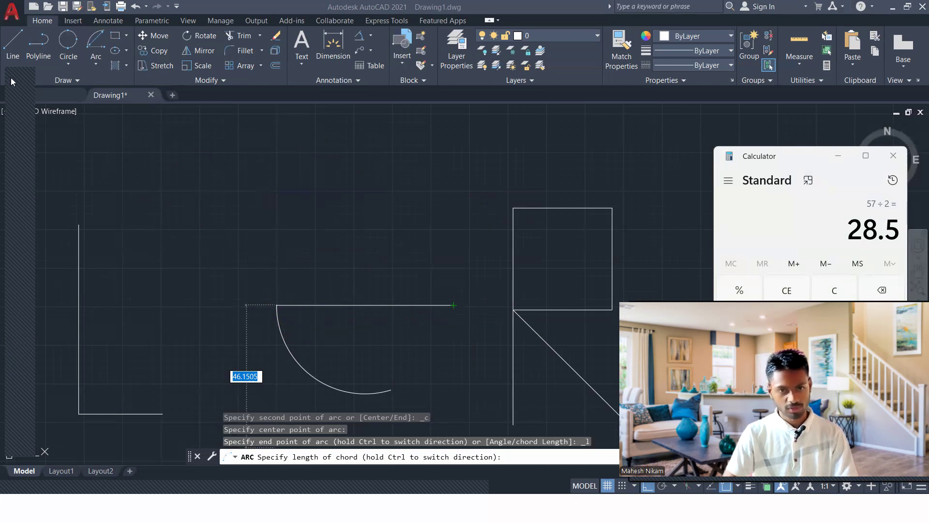
Step: Complete the Start, Center, Length arc with a chord length of 40
click(425, 355)
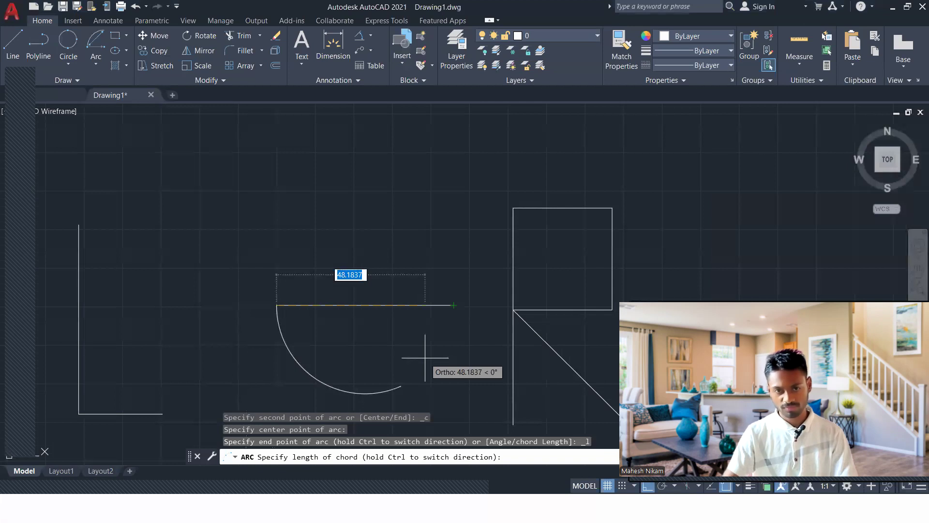
text(40)
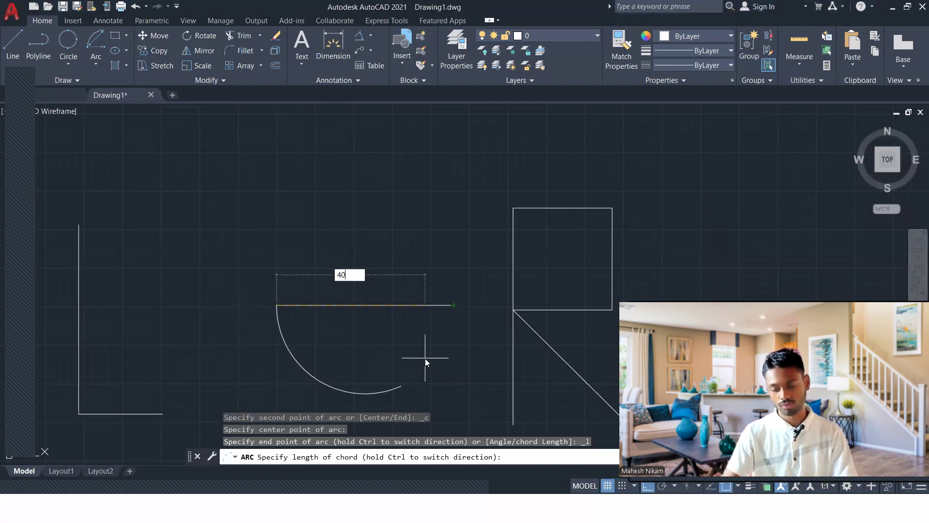
key(Return)
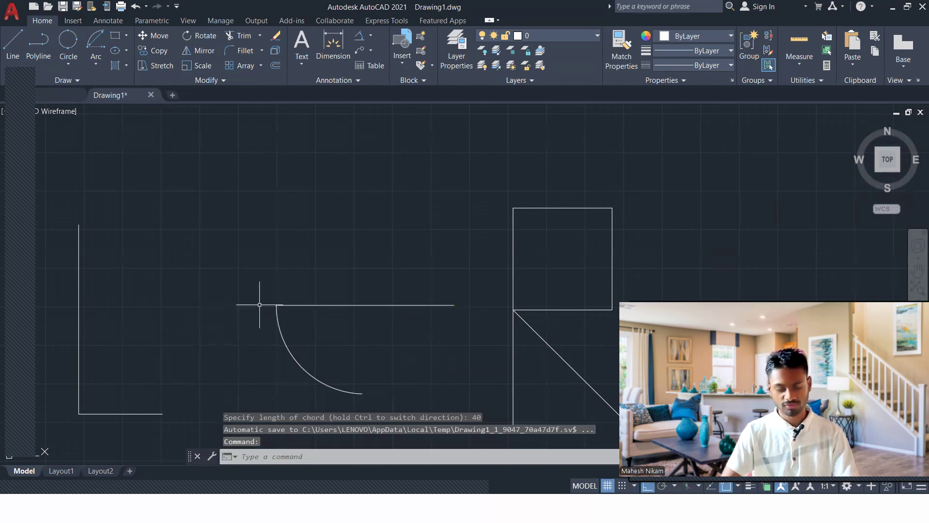
Step: Draw a vertical line from the arc's lower end up across the horizontal line
text(l)
key(Return)
click(363, 393)
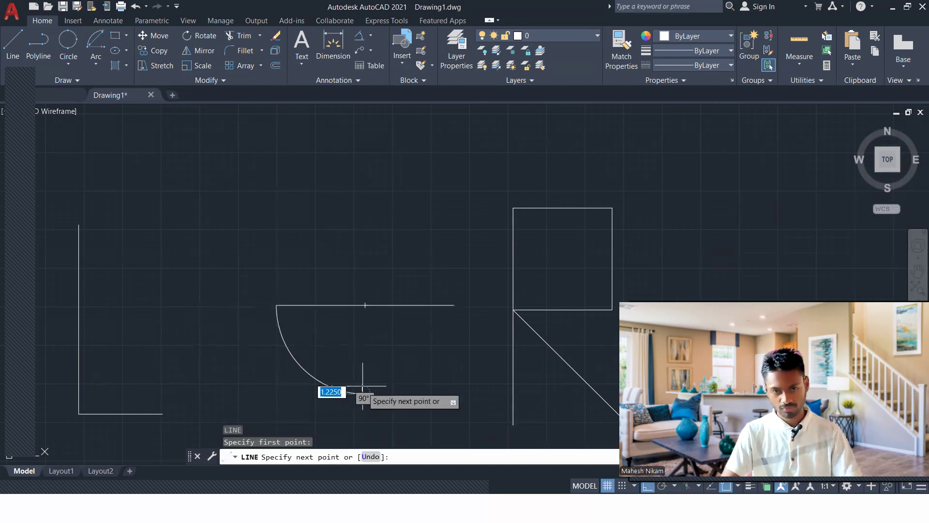
click(362, 236)
key(Escape)
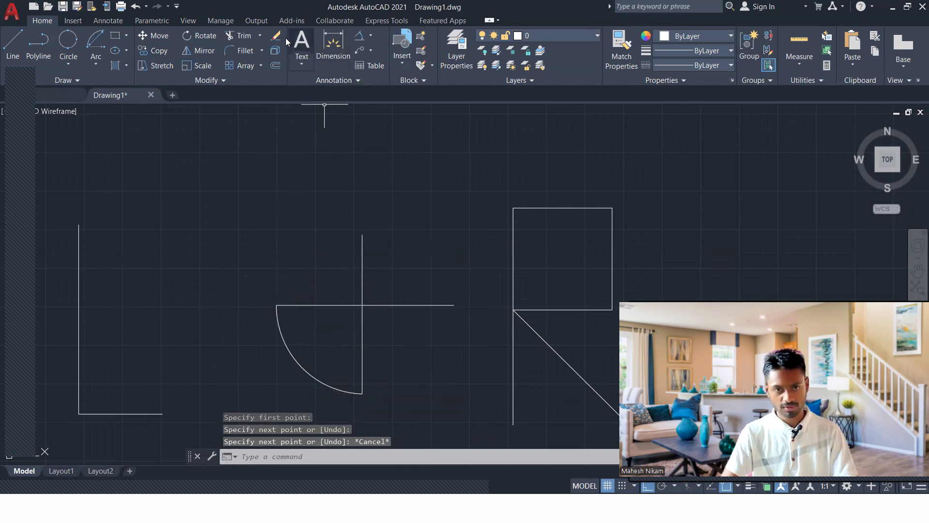
Step: Add a linear dimension from the horizontal line's left end to its crossing with the vertical line, and select the dimension
click(371, 36)
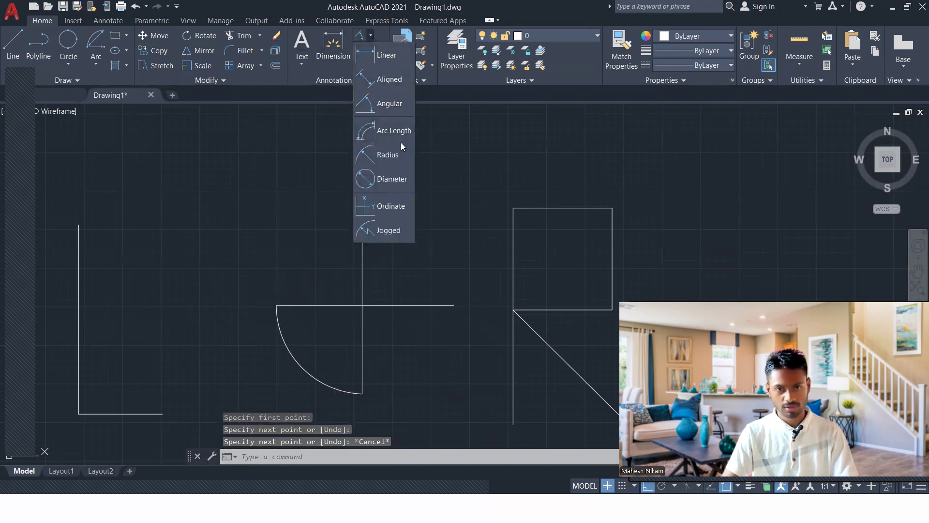
click(399, 59)
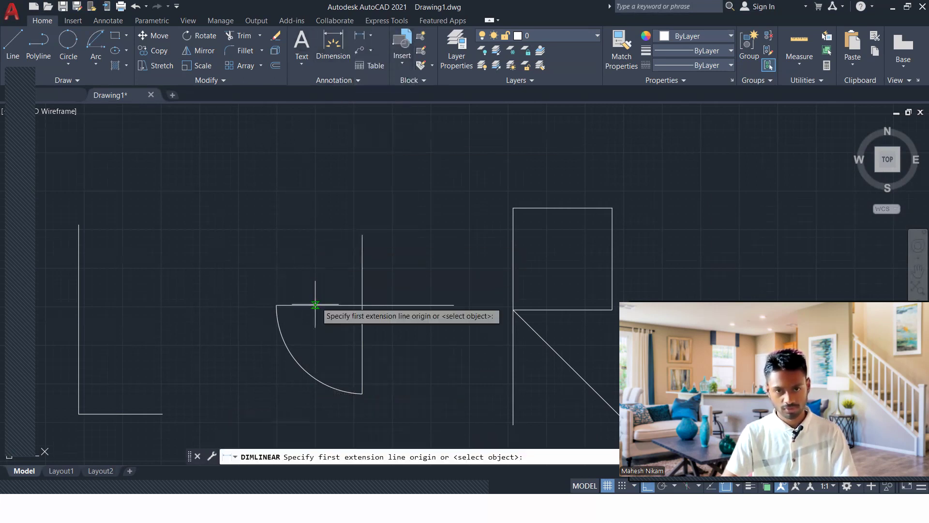
click(277, 306)
click(362, 305)
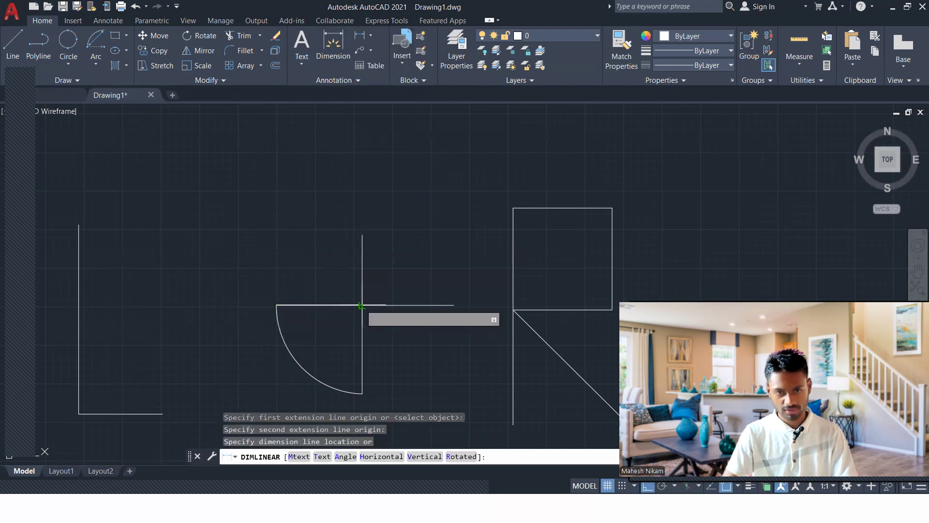
click(344, 281)
scroll(318, 280, up, 5)
scroll(317, 290, down, 4)
middle_drag(319, 290, 326, 273)
click(342, 208)
click(234, 265)
key(Escape)
click(346, 221)
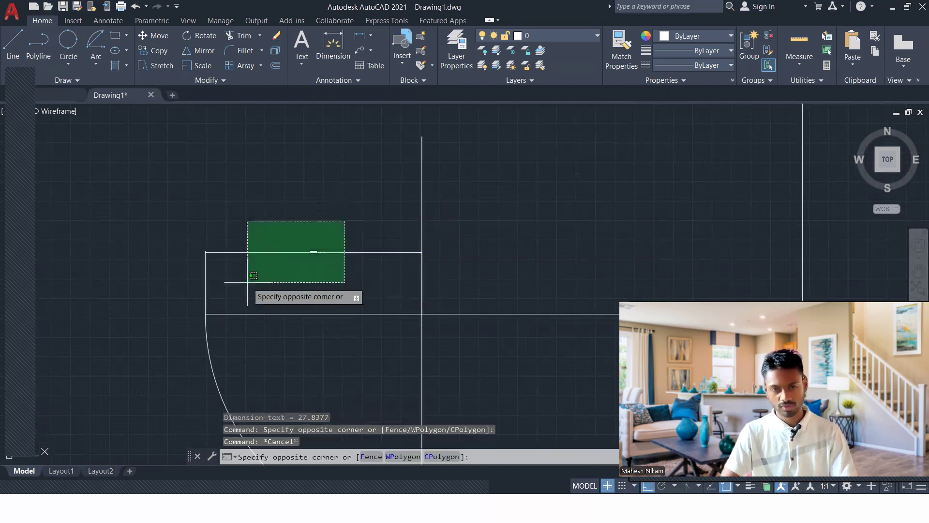
click(254, 275)
Step: Add an Arc Length dimension to the arc, placing it on the inner side
click(371, 37)
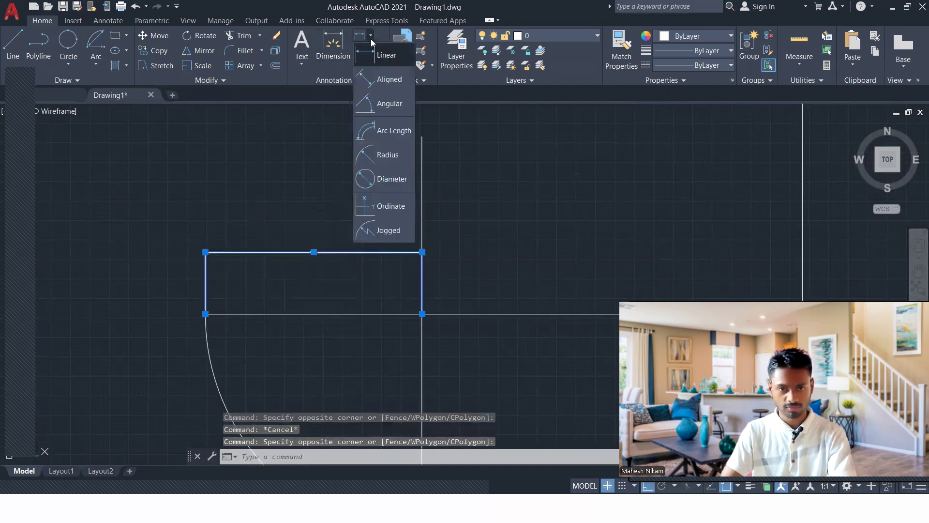
click(399, 136)
click(213, 368)
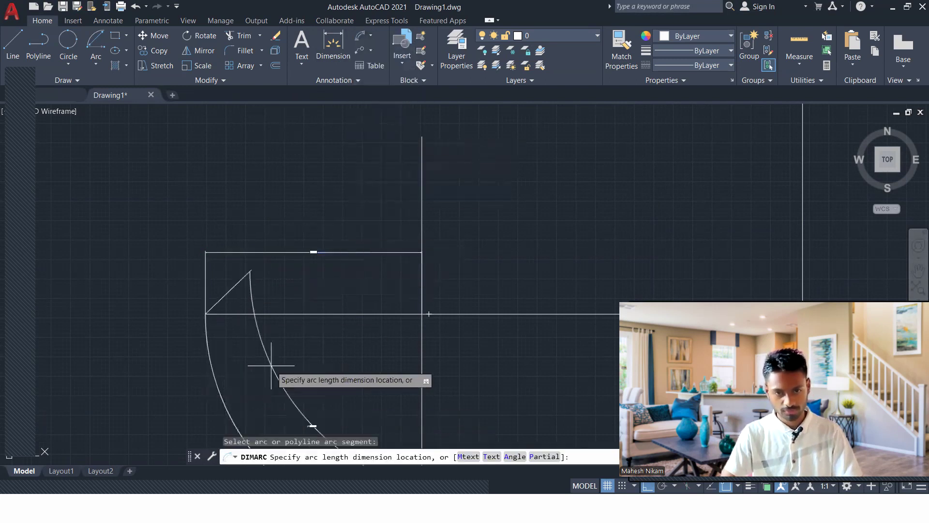
click(291, 357)
scroll(310, 351, up, 5)
scroll(320, 242, up, 6)
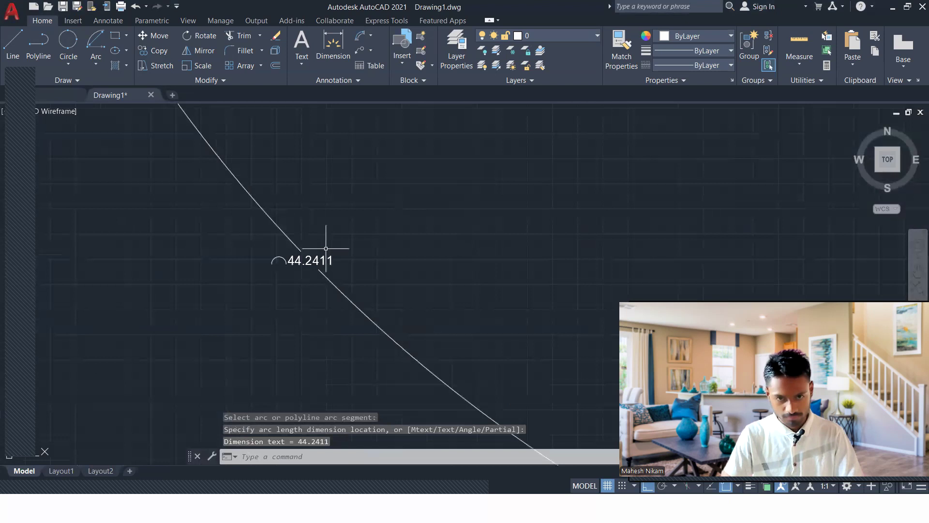
Step: Delete the arc length dimension
click(354, 221)
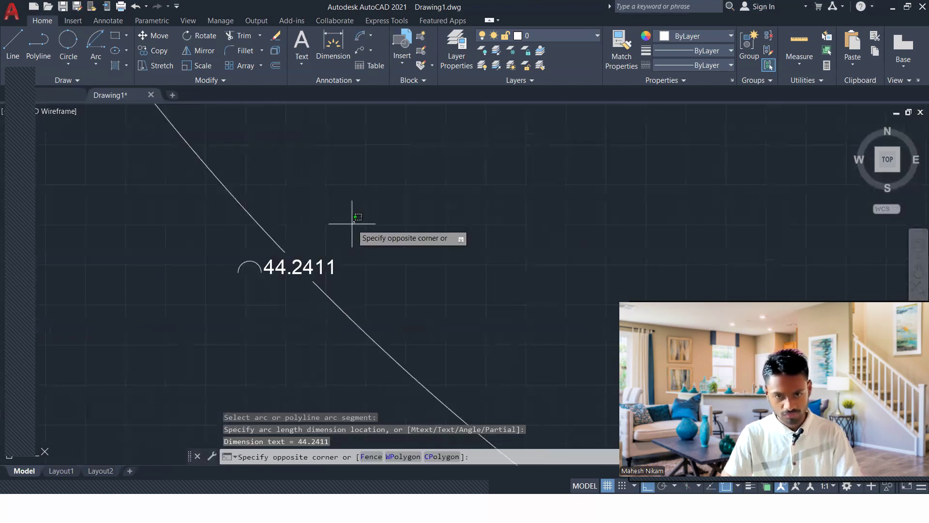
scroll(237, 279, down, 5)
click(233, 278)
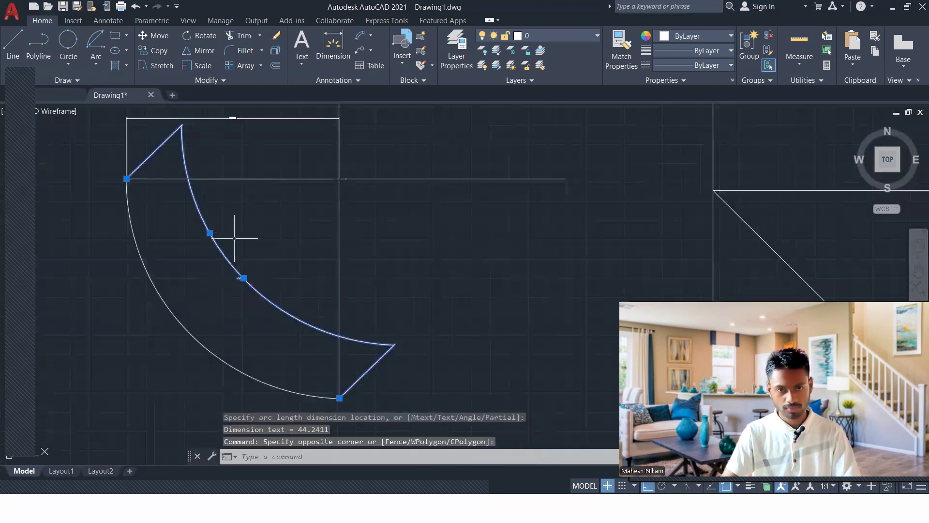
key(Delete)
Step: Delete the vertical line, the linear dimension and the arc attached to the horizontal line
click(371, 36)
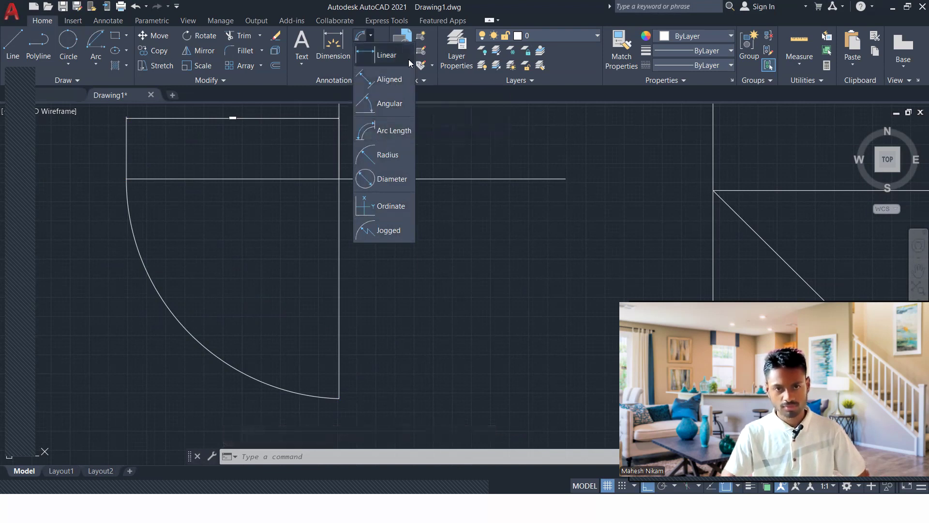
click(380, 209)
click(305, 244)
key(Delete)
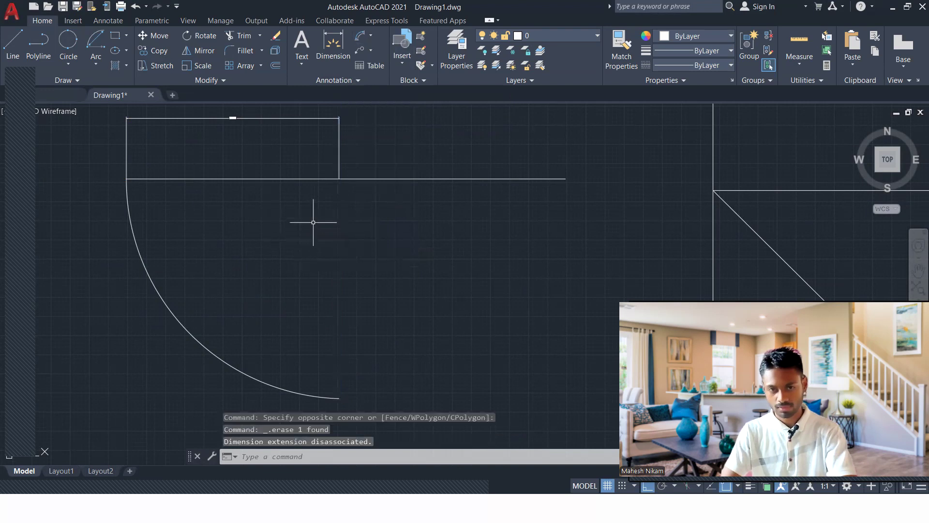
click(344, 120)
click(281, 144)
key(Delete)
click(207, 224)
click(139, 269)
middle_drag(199, 224, 220, 278)
key(Delete)
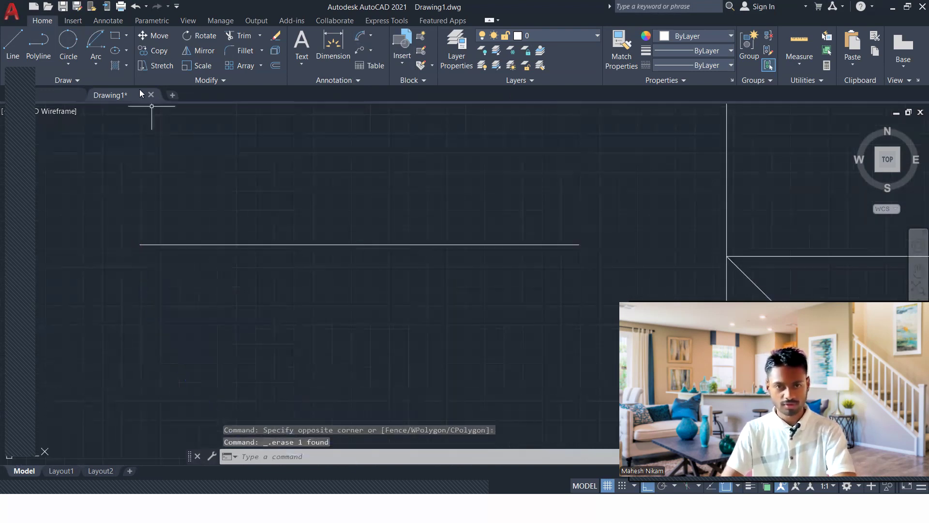
click(92, 69)
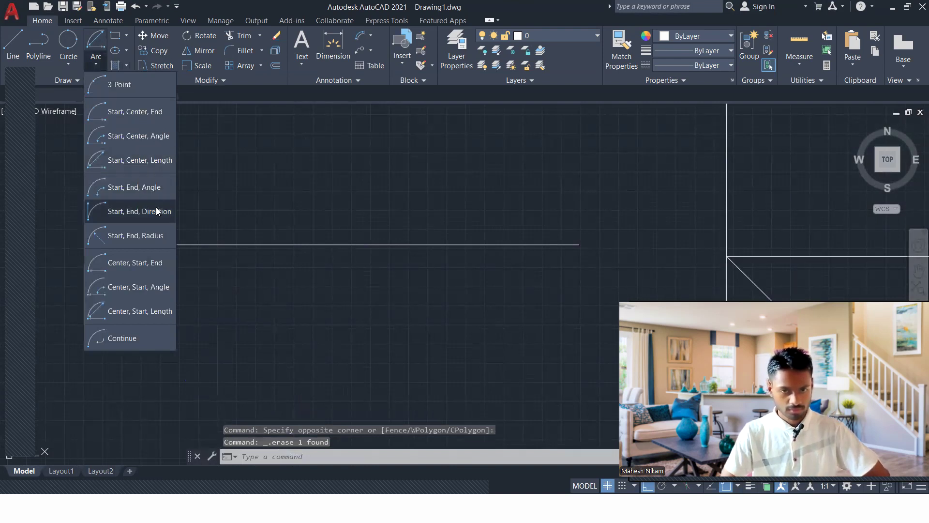
click(155, 236)
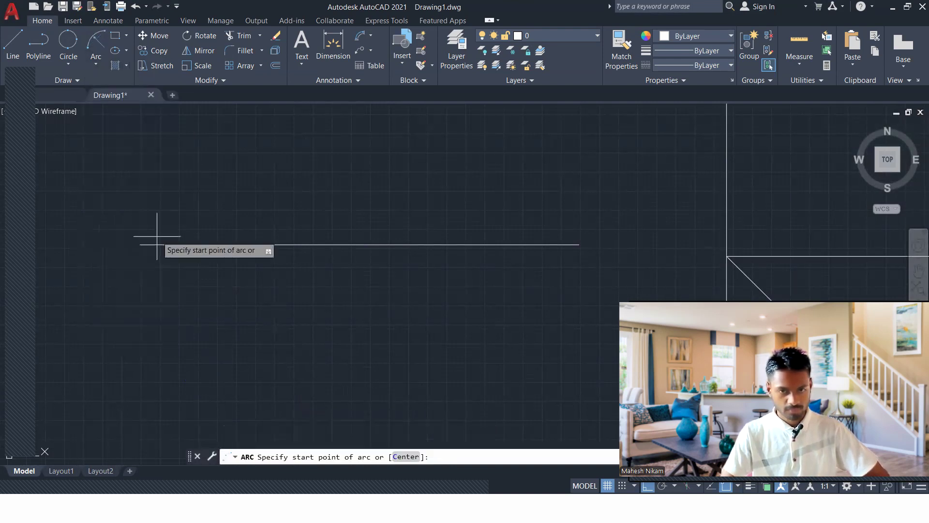
click(140, 245)
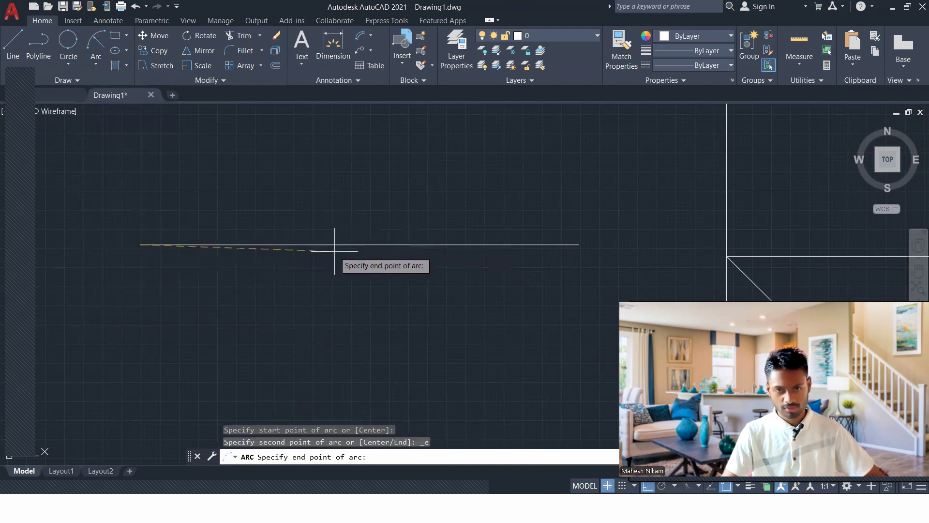
key(F8)
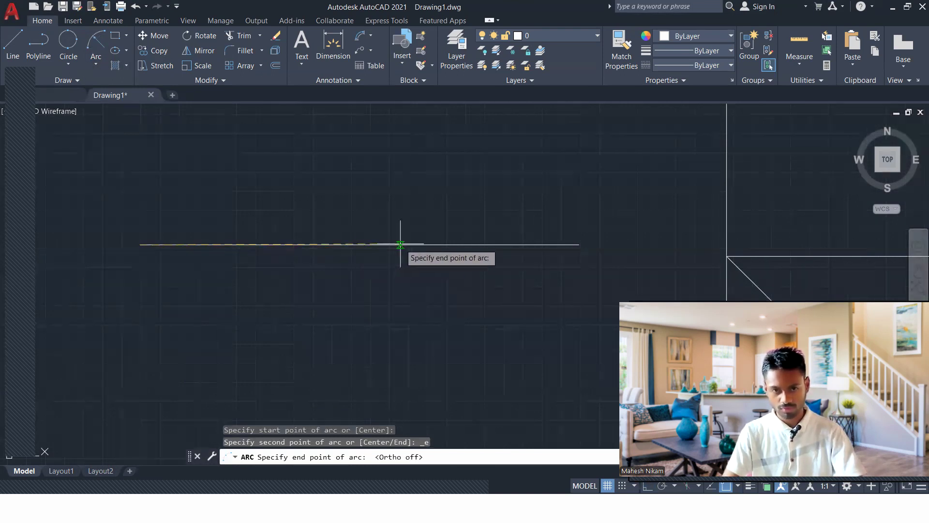
key(F8)
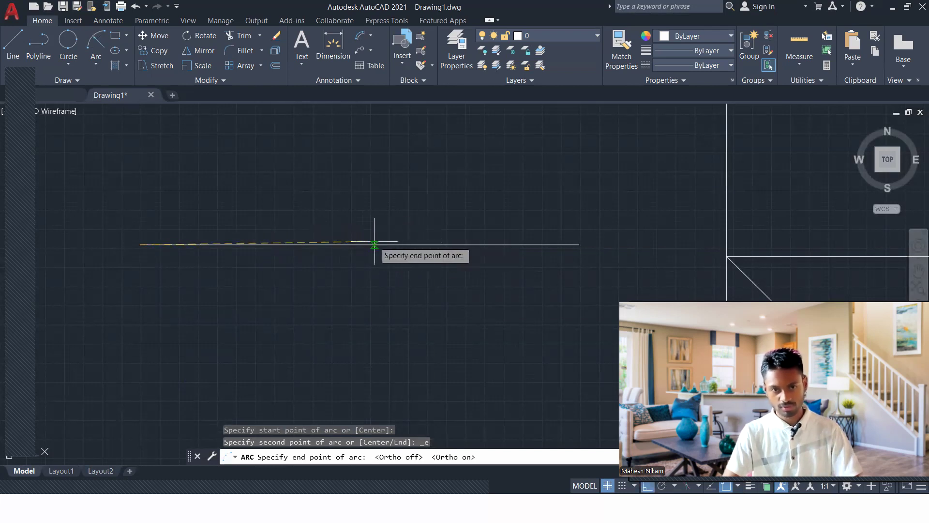
key(Escape)
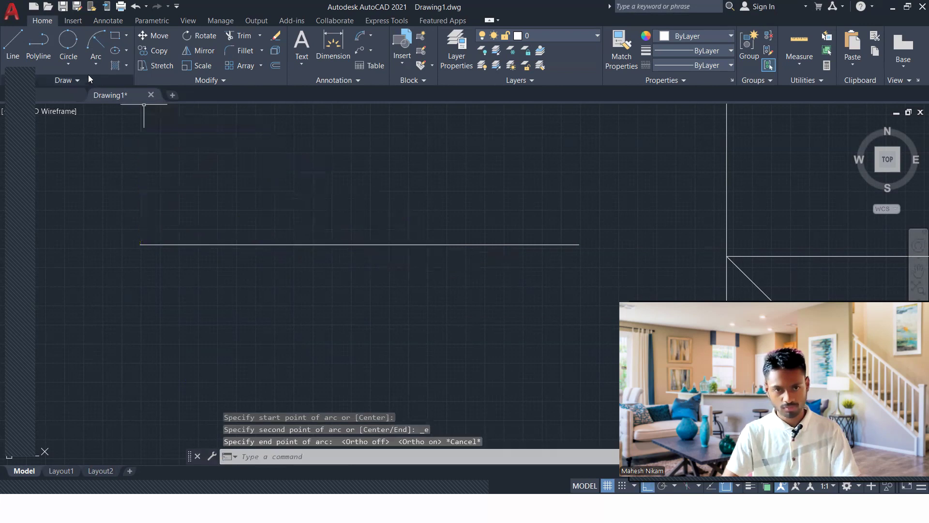
Step: Draw a Start, Center, Length arc from the horizontal line's left end, centred on the line, with a chord length of 70
click(96, 65)
click(146, 235)
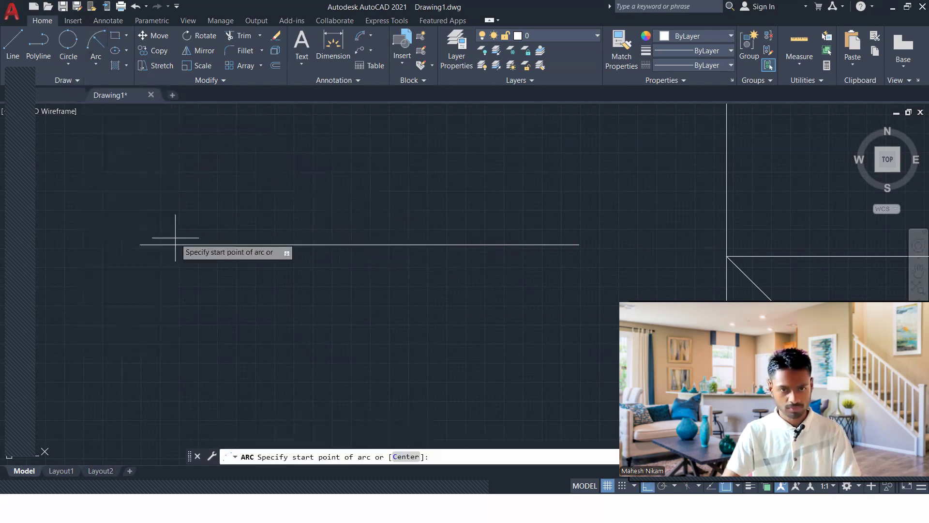
click(101, 66)
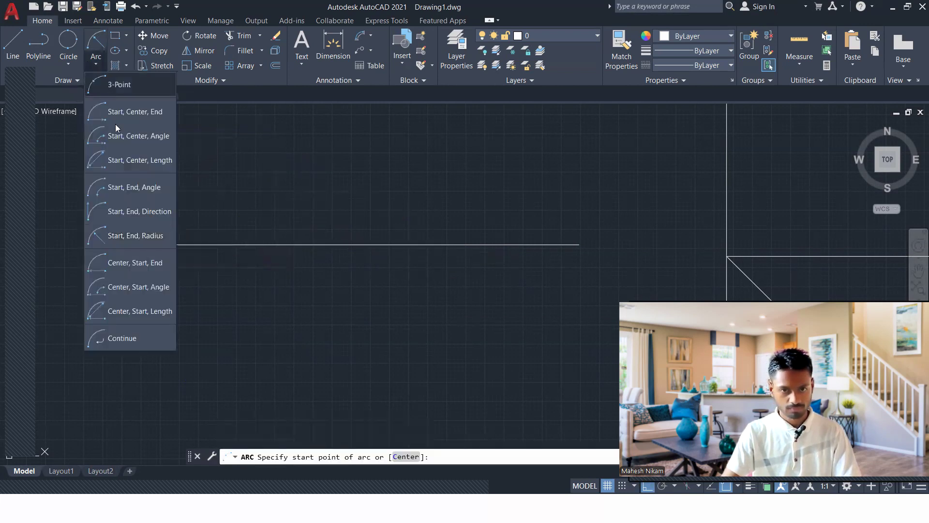
click(134, 159)
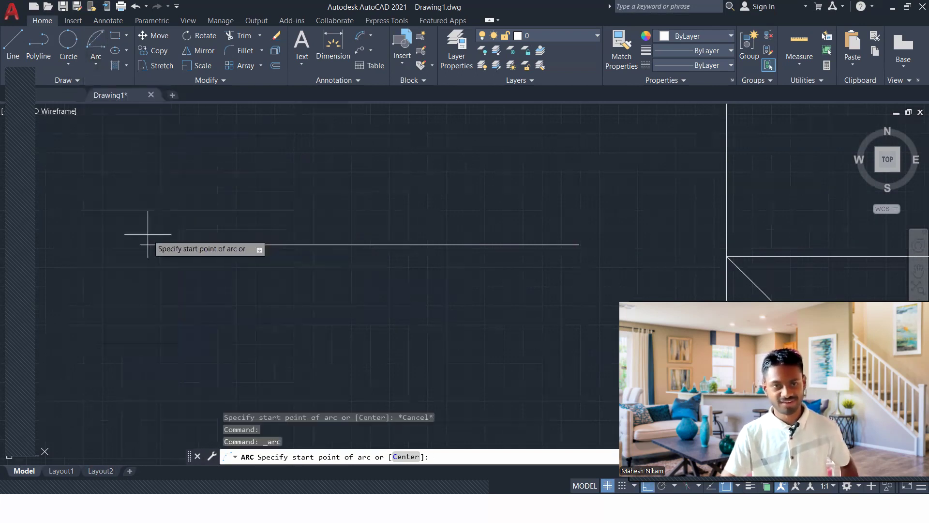
click(140, 244)
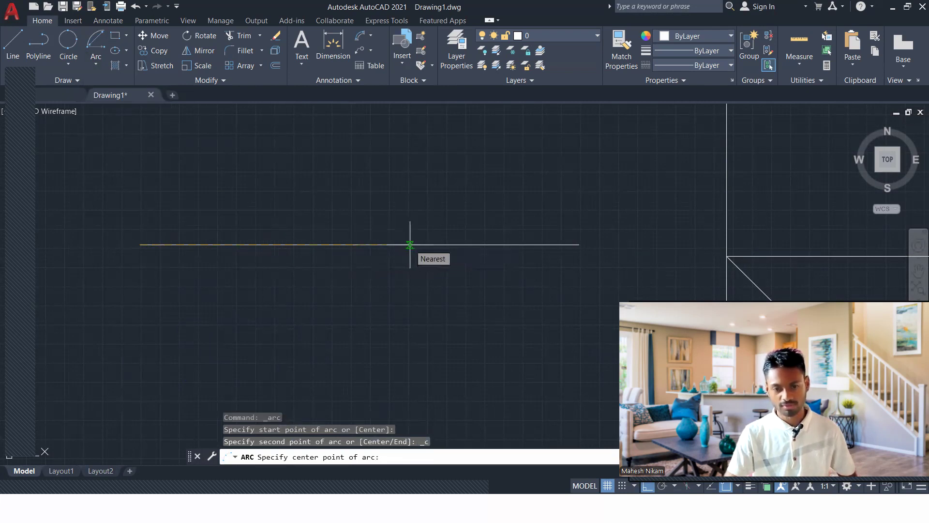
click(410, 244)
scroll(417, 242, down, 3)
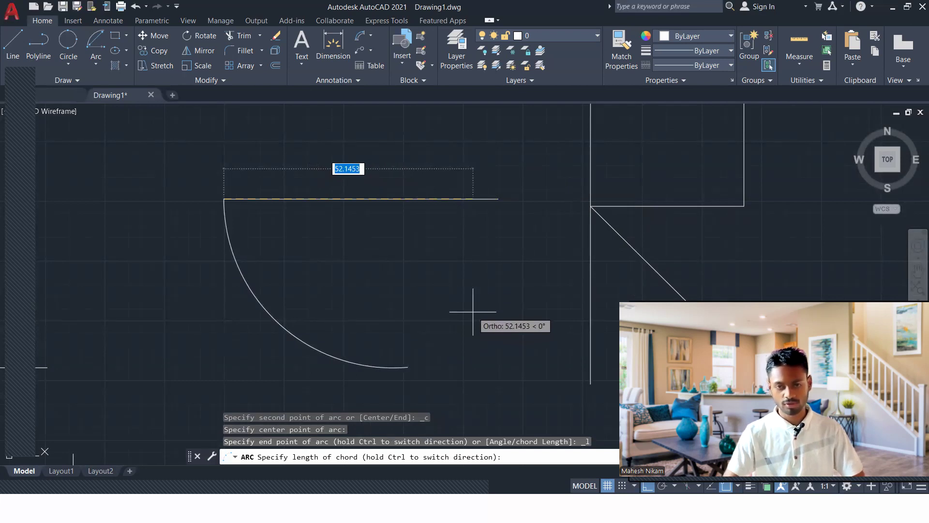
text(2)
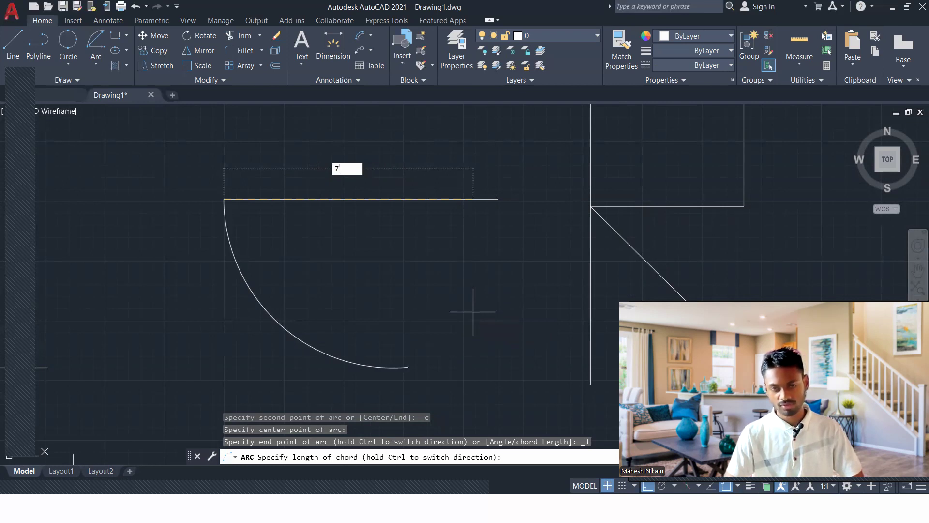
key(Return)
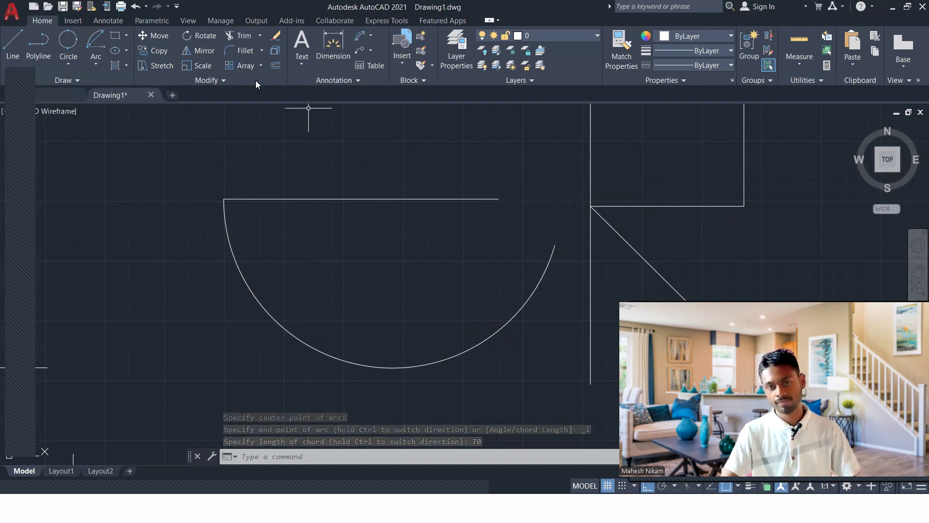
Step: Delete the arc below the horizontal line
click(96, 67)
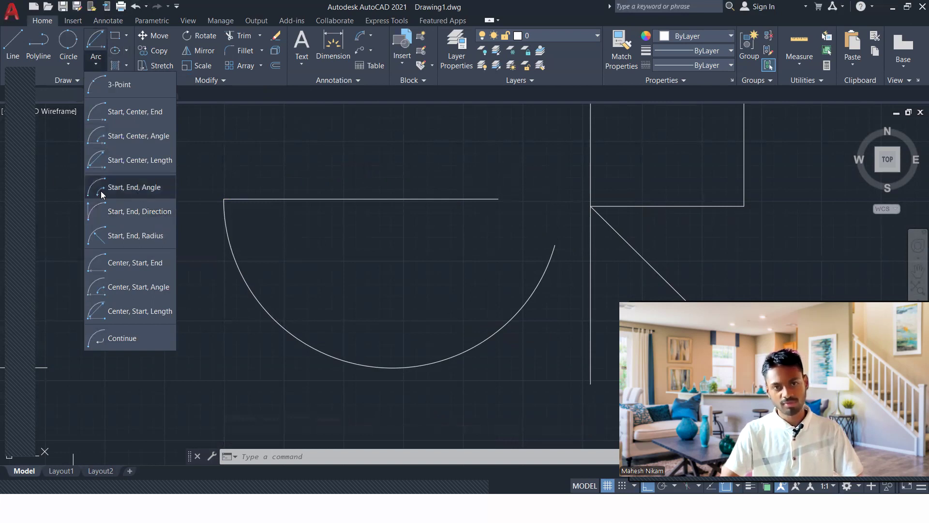
click(121, 115)
click(269, 256)
click(202, 315)
key(Delete)
Step: Draw a Start, End, Angle arc between the horizontal line's left and right ends with ortho off and an included angle of 85°
scroll(240, 191, down, 2)
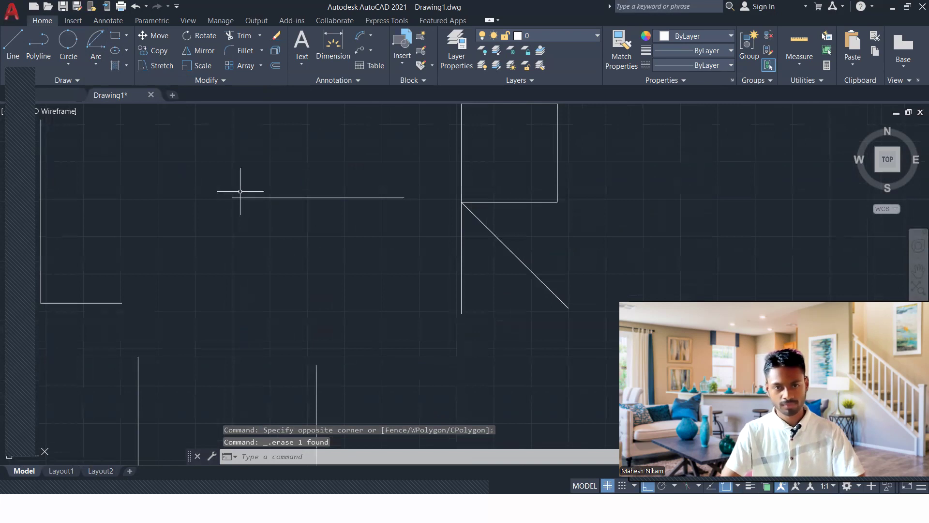
click(95, 62)
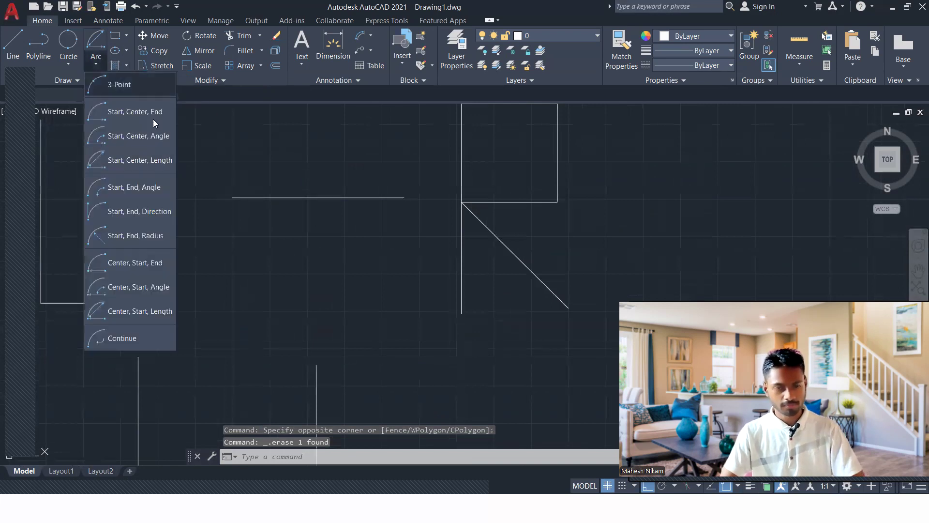
click(141, 192)
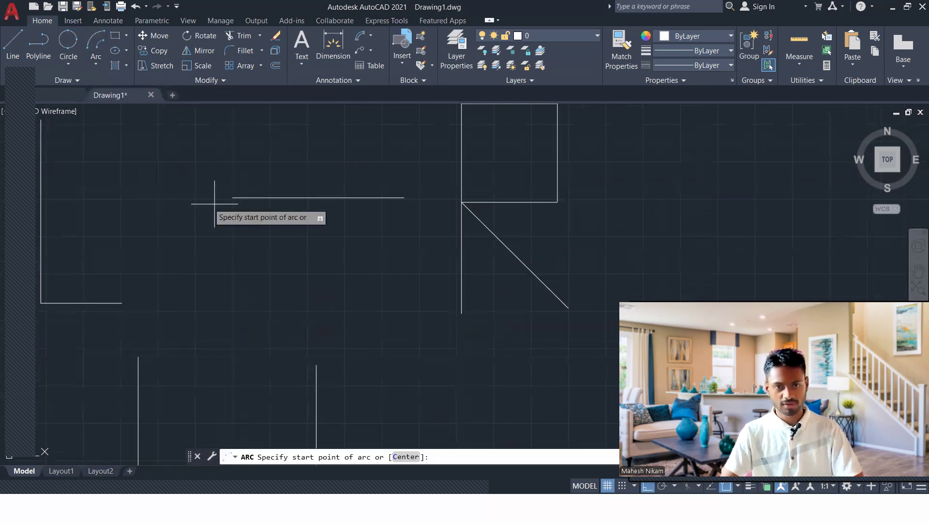
click(245, 198)
click(402, 198)
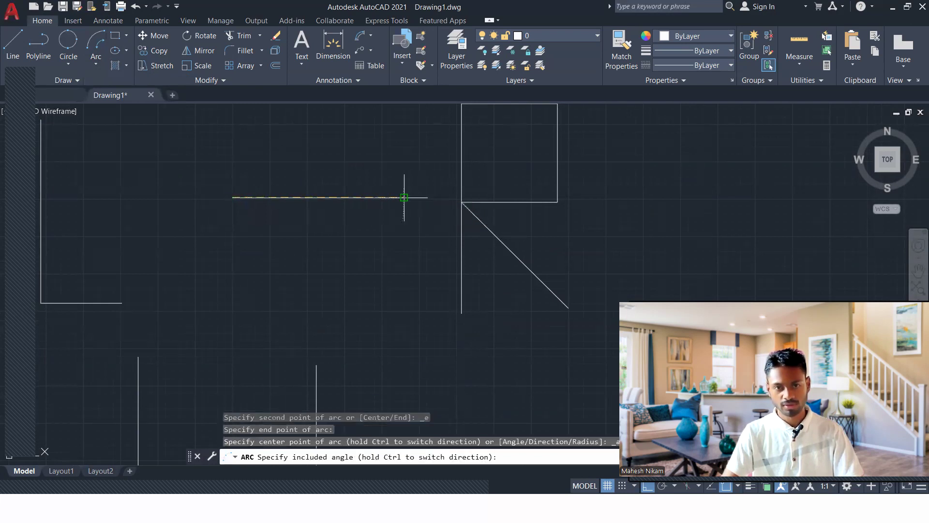
scroll(390, 181, up, 3)
scroll(394, 187, down, 6)
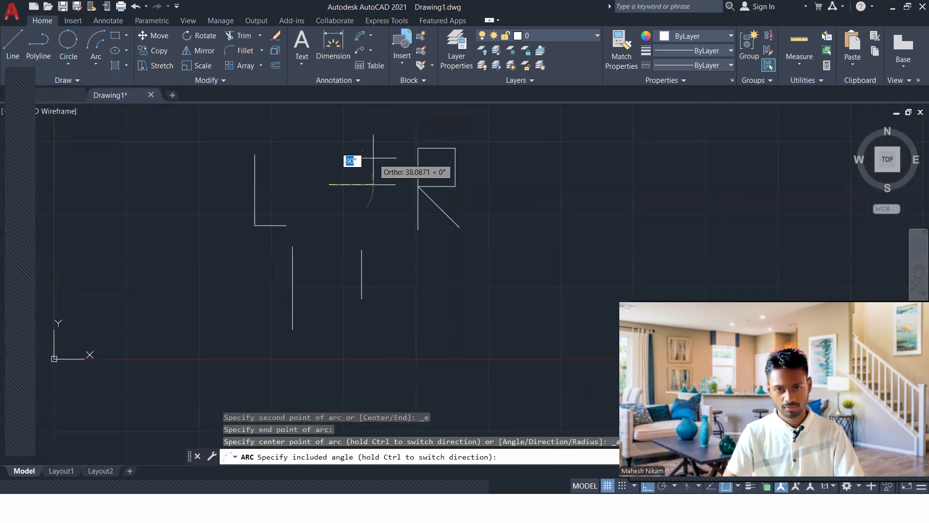
key(F8)
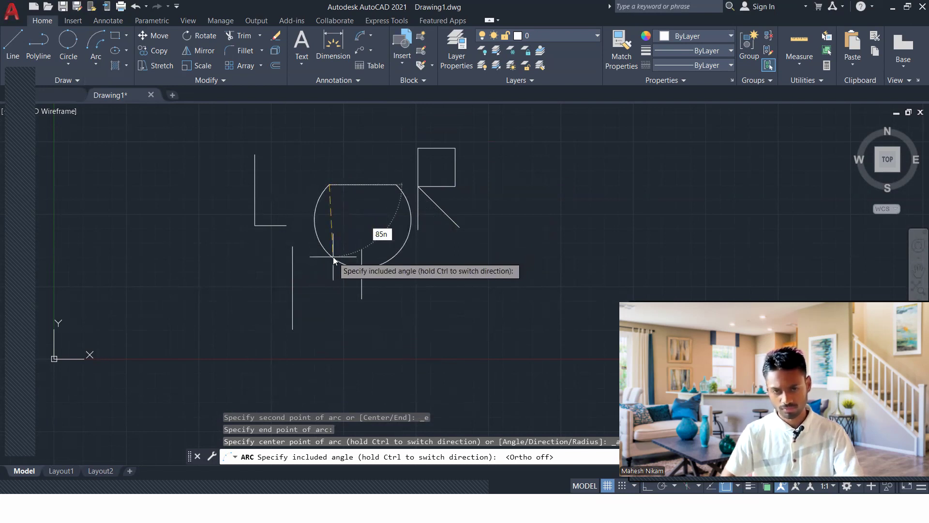
key(Return)
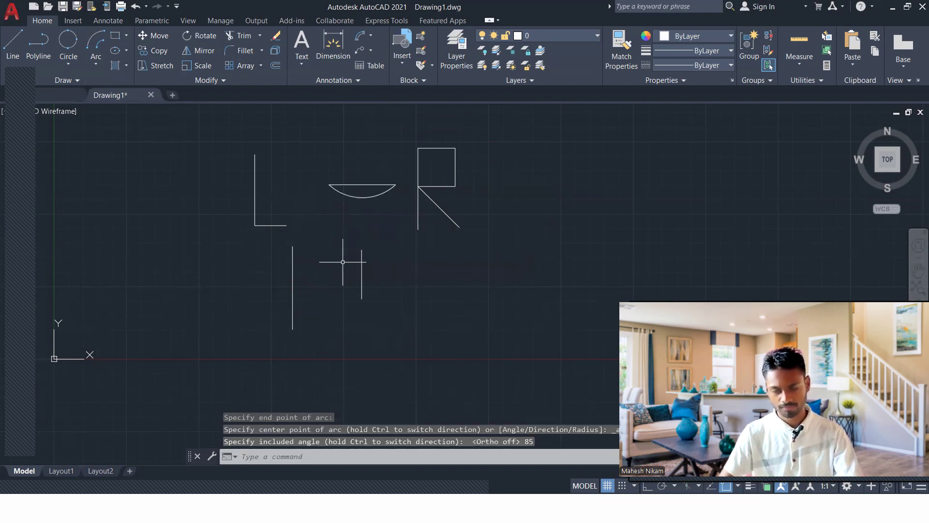
Step: Preview an Angular dimension on the arc to check its included angle, without placing the dimension
click(369, 36)
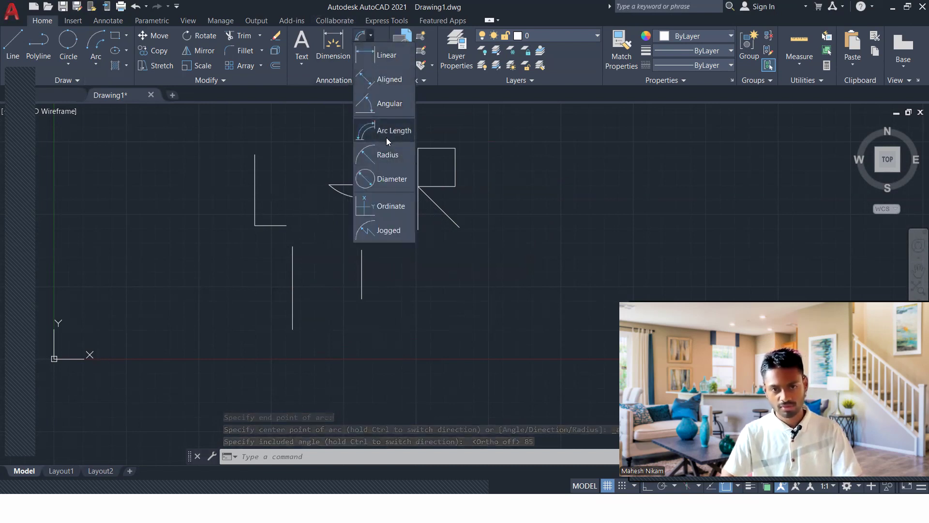
click(387, 104)
scroll(377, 148, up, 4)
click(281, 263)
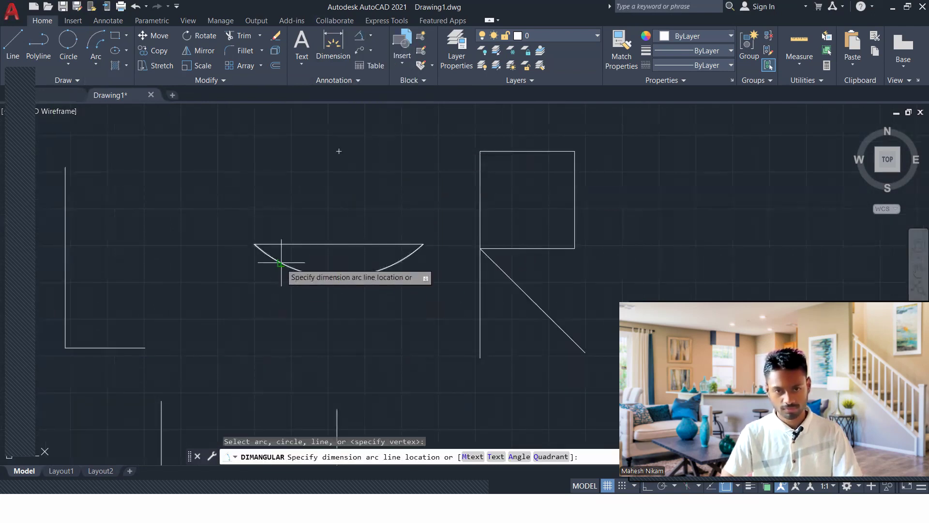
scroll(316, 232, up, 6)
scroll(341, 218, up, 2)
scroll(397, 216, up, 3)
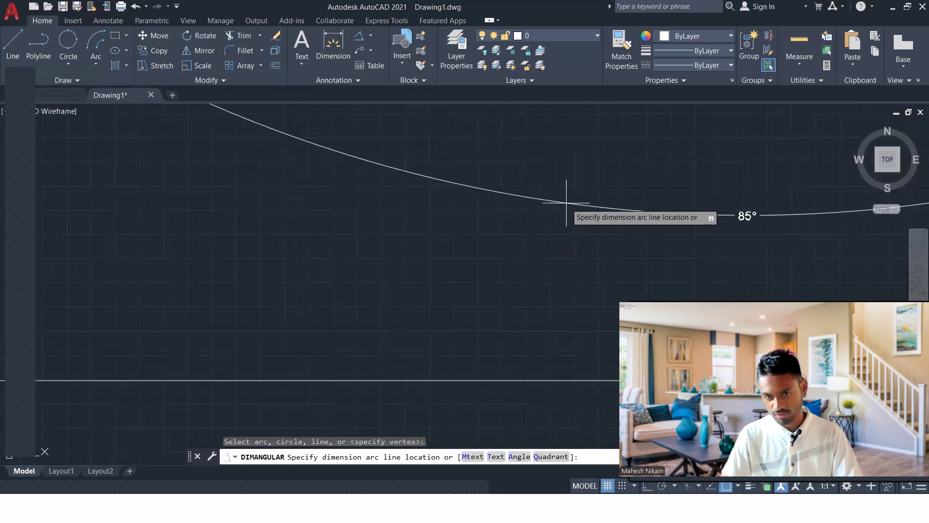
scroll(566, 204, down, 3)
key(Escape)
click(544, 268)
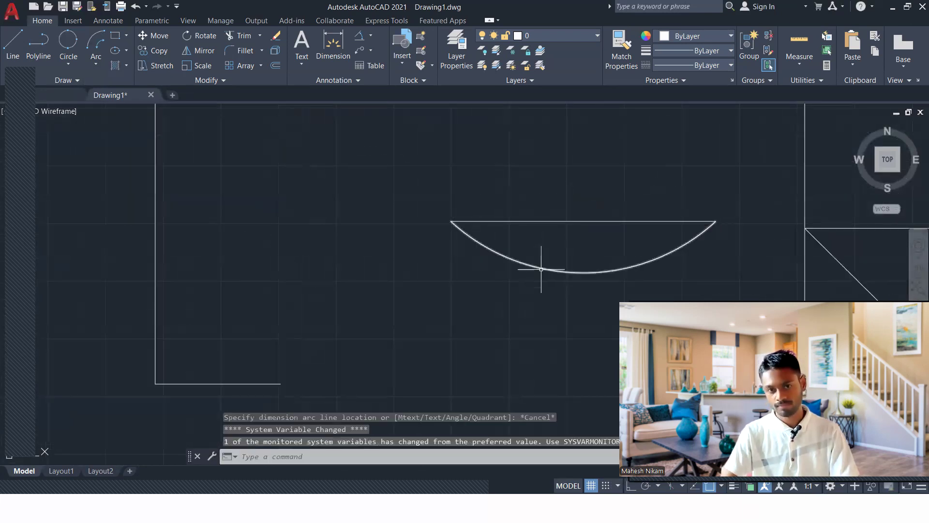
Step: Draw a second Start, End, Angle arc from the line's left end to a point slightly past its middle, with an included angle of 200°
click(96, 63)
click(161, 192)
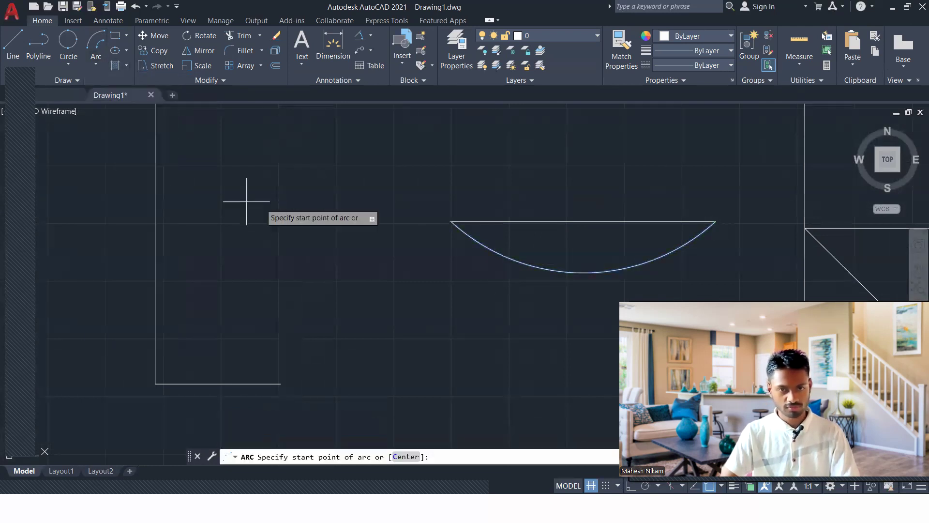
click(451, 221)
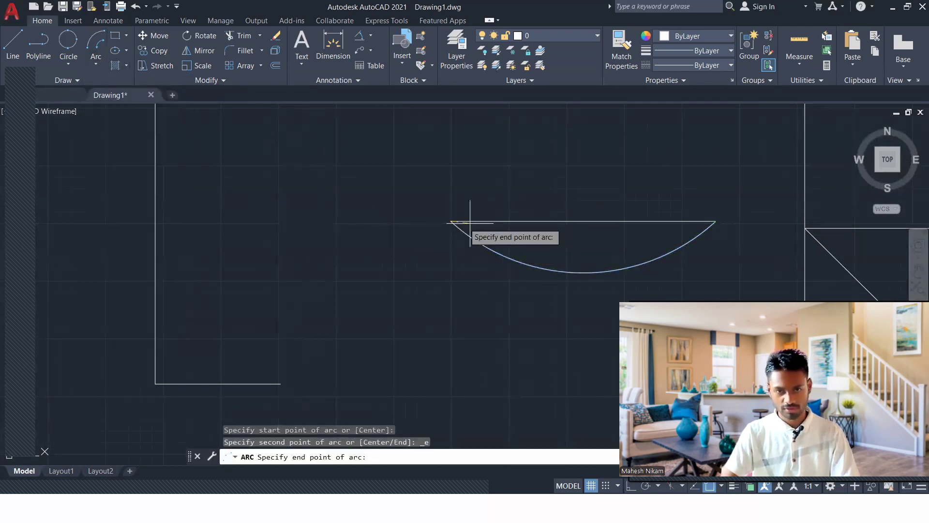
click(604, 221)
scroll(564, 278, down, 4)
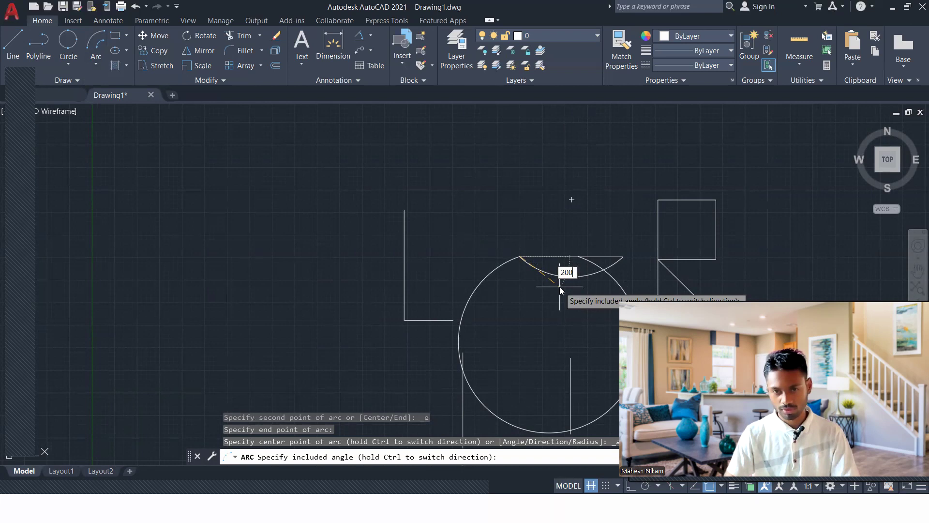
key(Return)
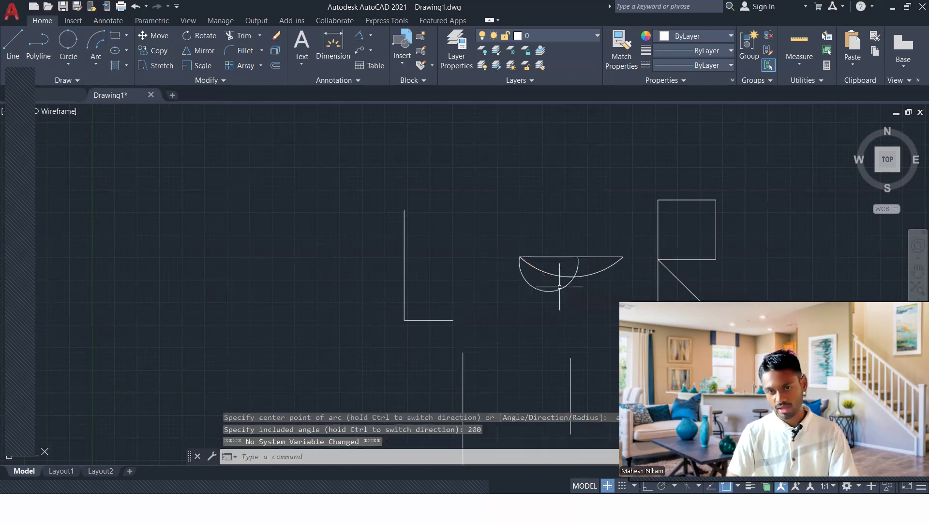
Step: Check the smaller arc's angle with an Angular dimension preview, leaving the dimension unplaced
scroll(555, 279, up, 4)
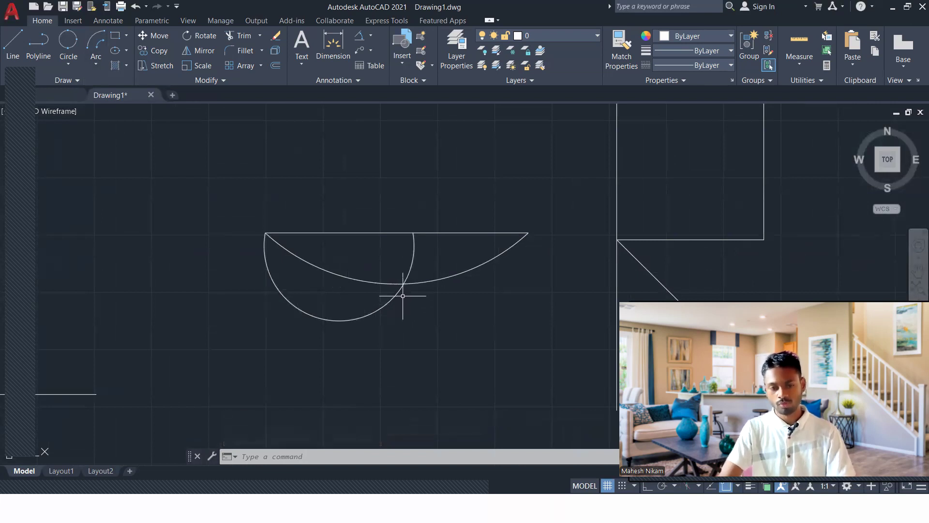
click(358, 37)
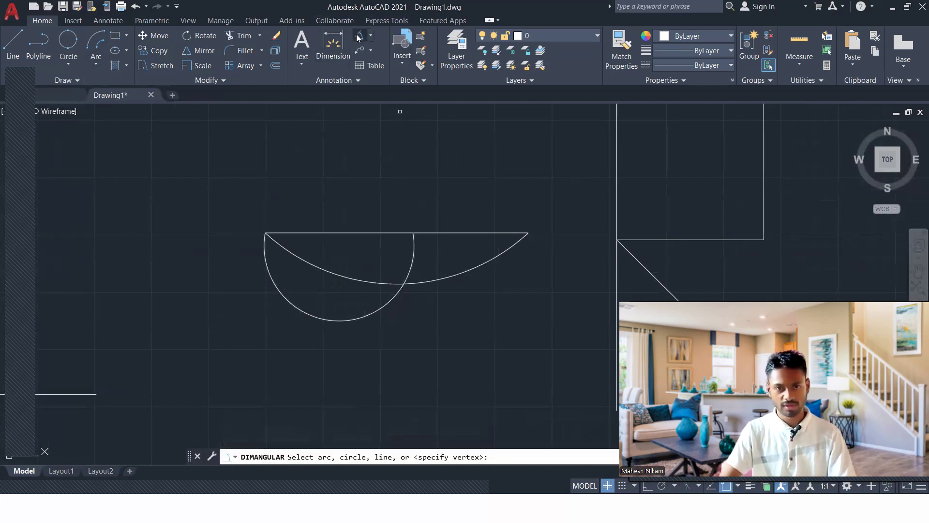
click(321, 319)
scroll(343, 265, up, 5)
key(Escape)
Step: Delete both arcs below the horizontal line
scroll(387, 241, down, 5)
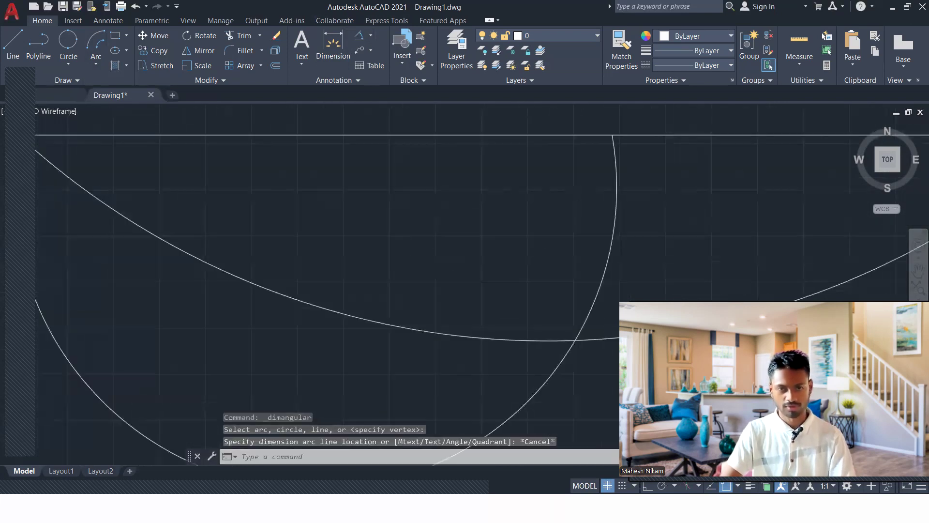
drag(378, 271, 332, 307)
key(Delete)
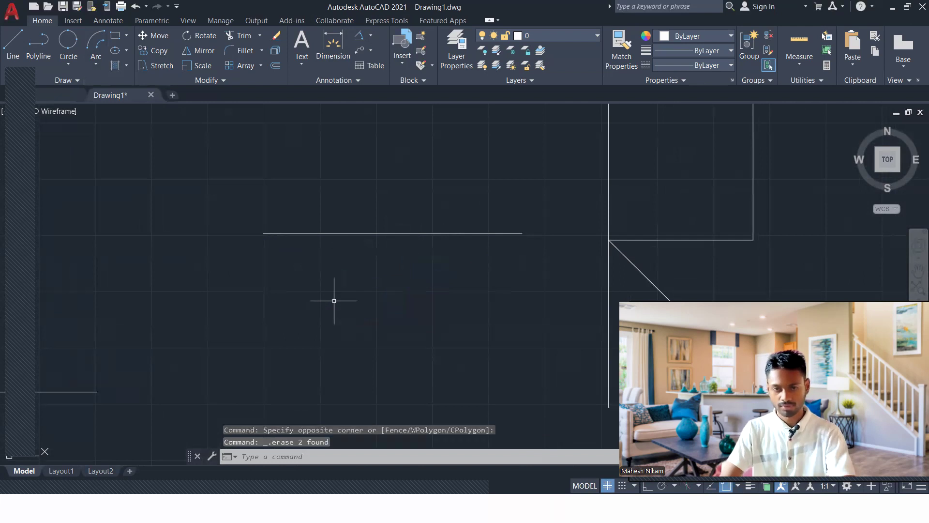
Step: Draw a Start, End, Direction arc from the horizontal line's left end to its right end with a tangent direction of 150°
click(97, 63)
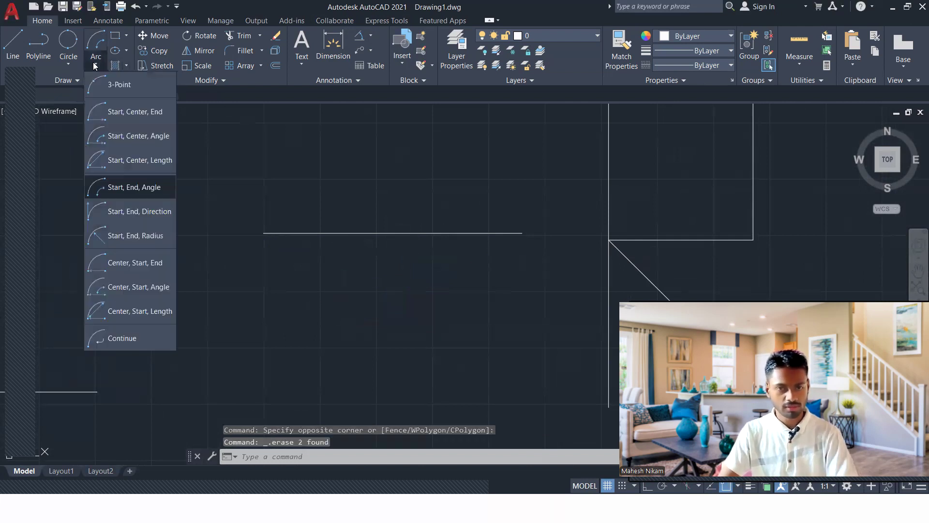
click(134, 214)
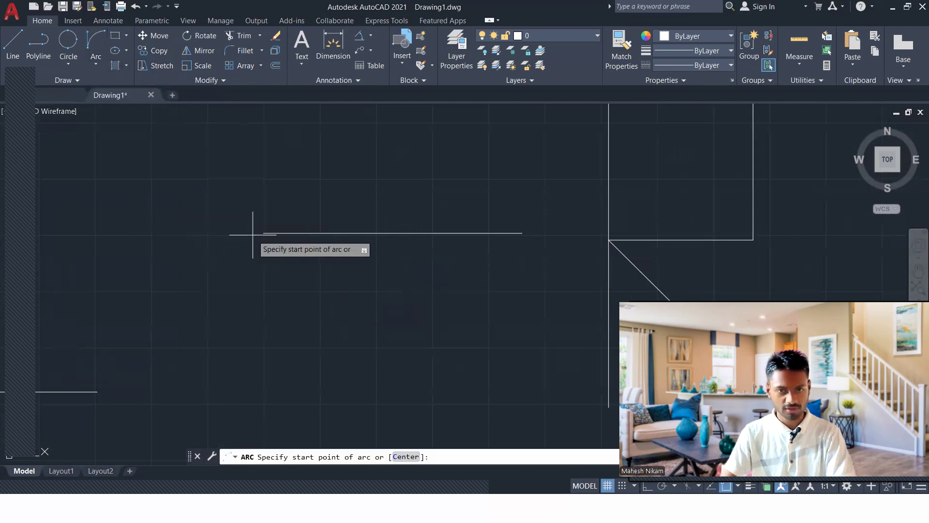
click(261, 232)
click(522, 232)
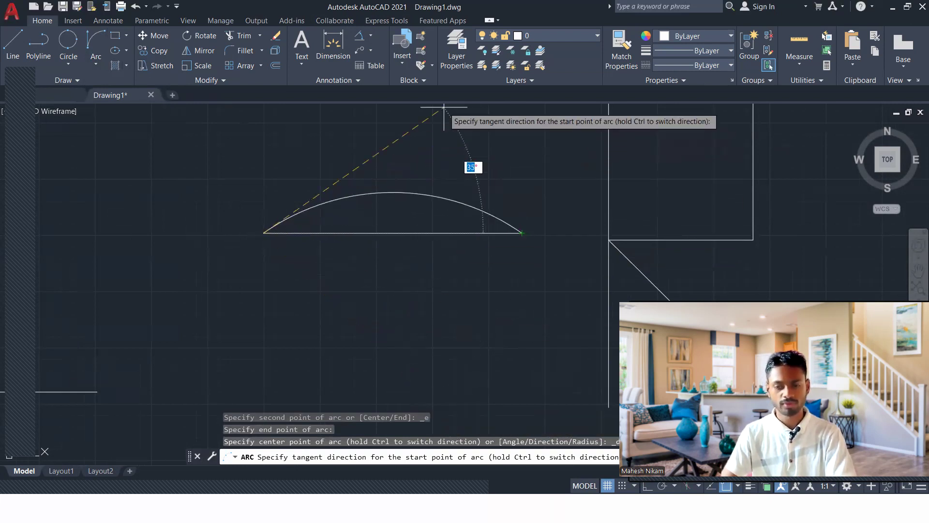
scroll(443, 116, down, 5)
middle_drag(442, 120, 388, 261)
scroll(424, 131, up, 2)
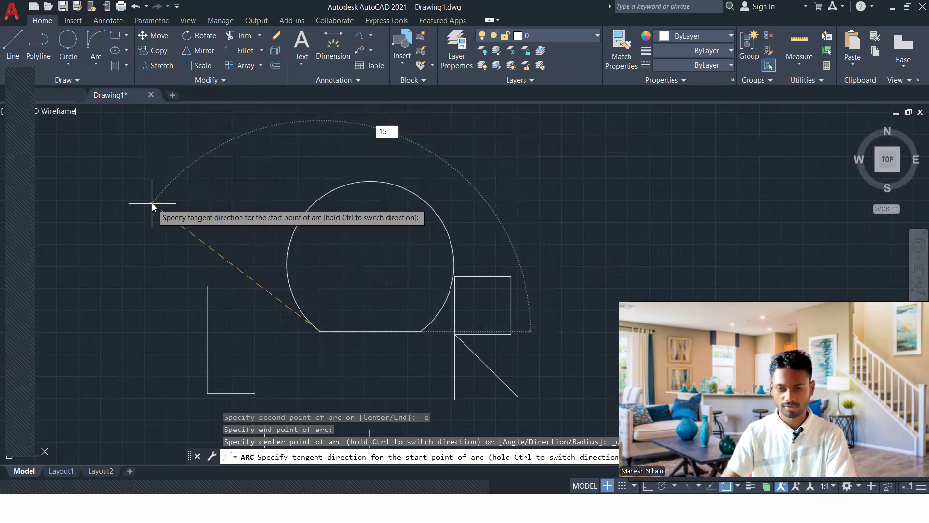
key(Return)
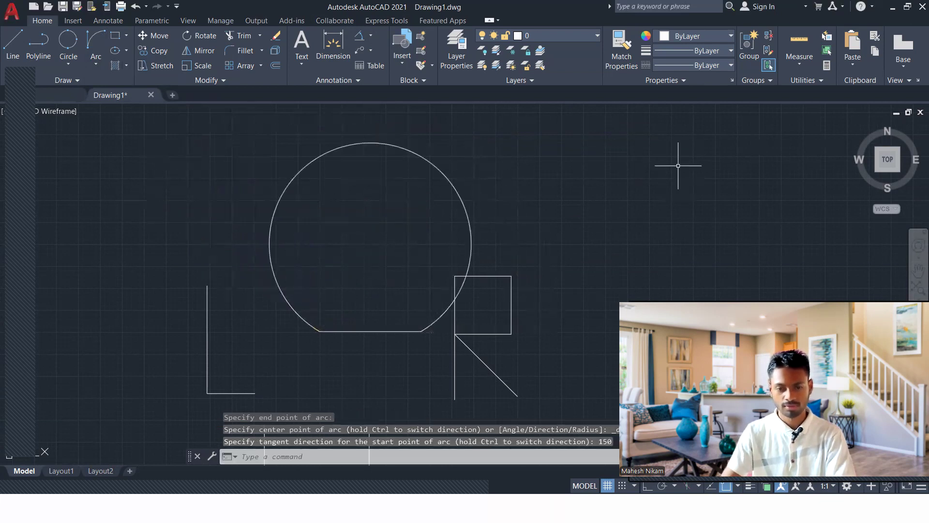
Step: Delete the large arc above the horizontal line
click(590, 174)
click(412, 201)
key(Delete)
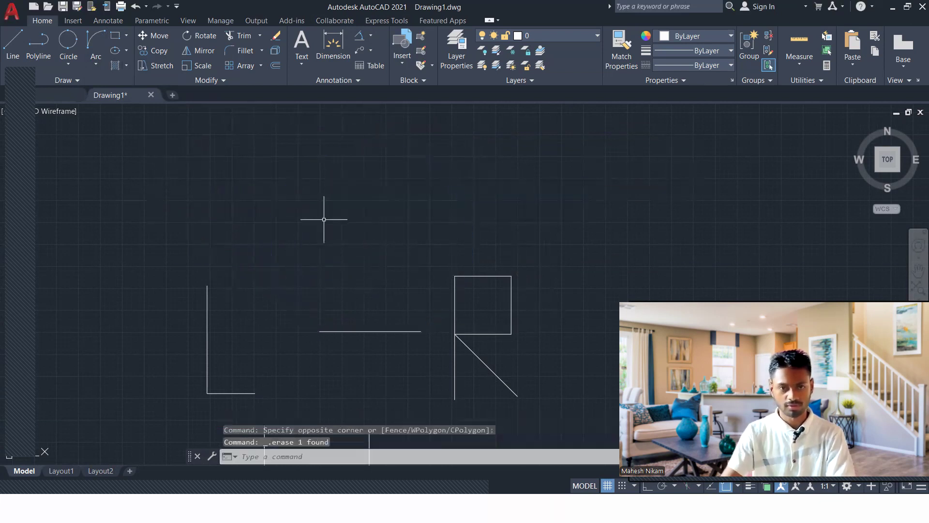
click(94, 64)
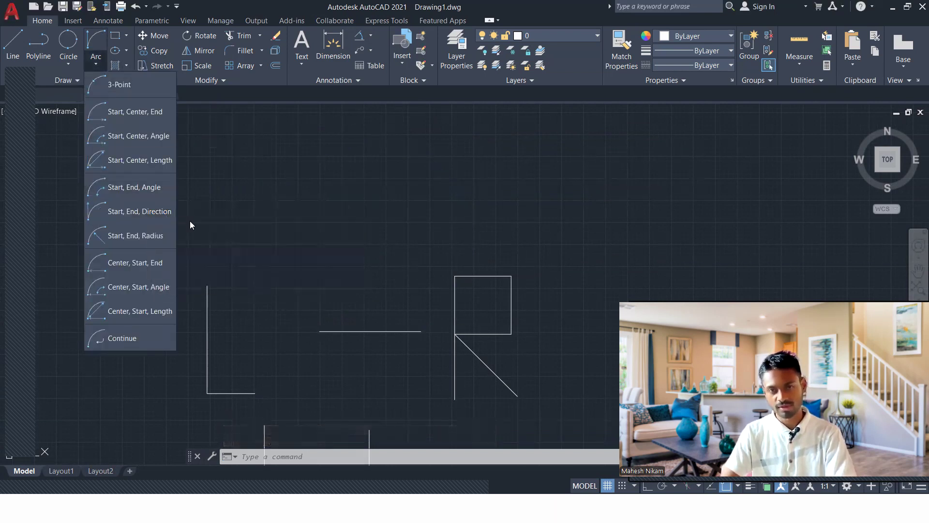
click(331, 228)
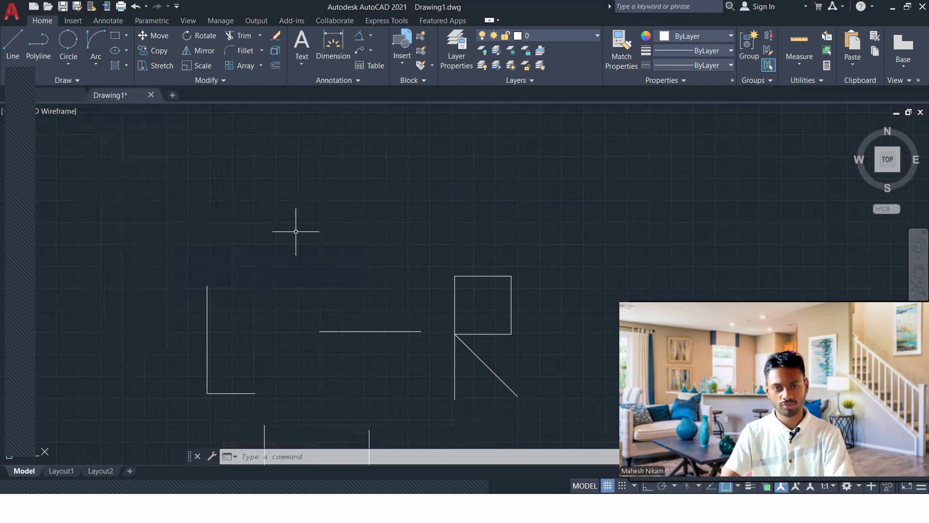
Step: Draw a Start, End, Radius arc from the horizontal line's left end to its right end with a radius of 55
click(94, 65)
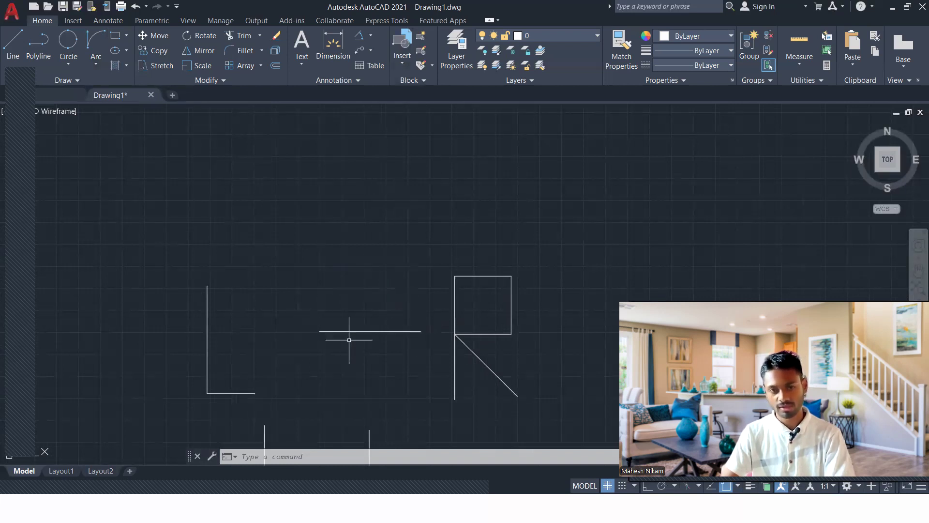
click(98, 61)
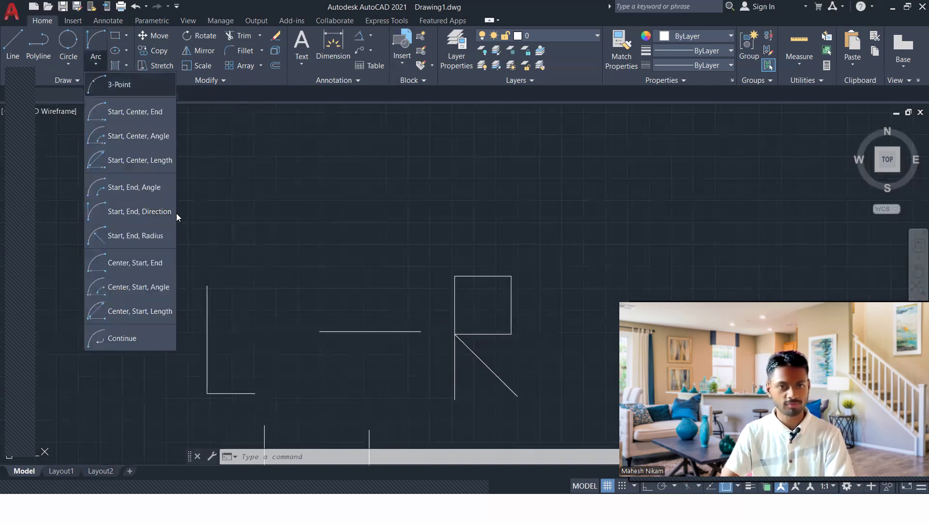
click(147, 238)
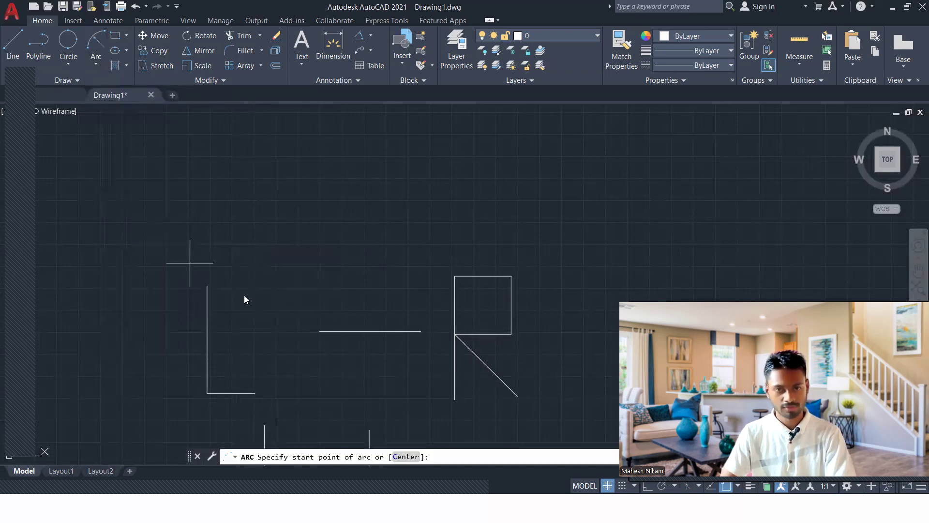
click(320, 332)
click(421, 331)
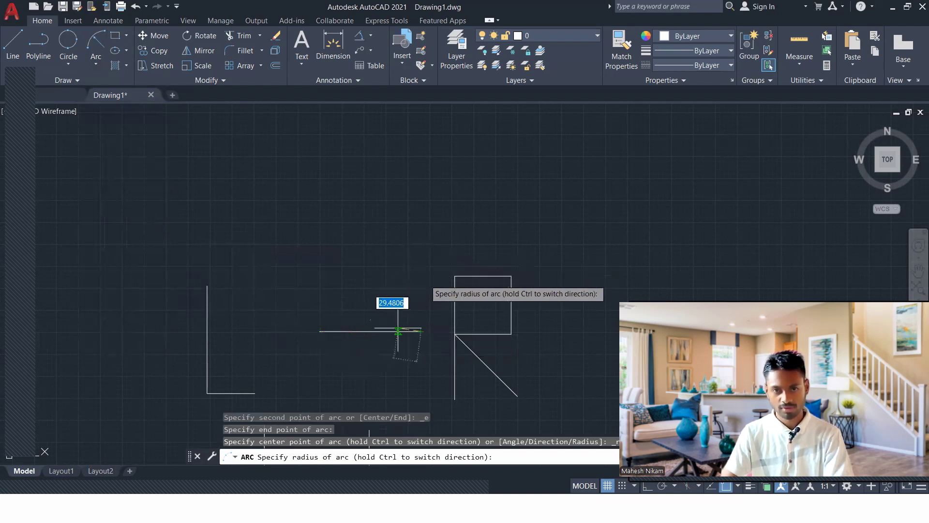
text(55)
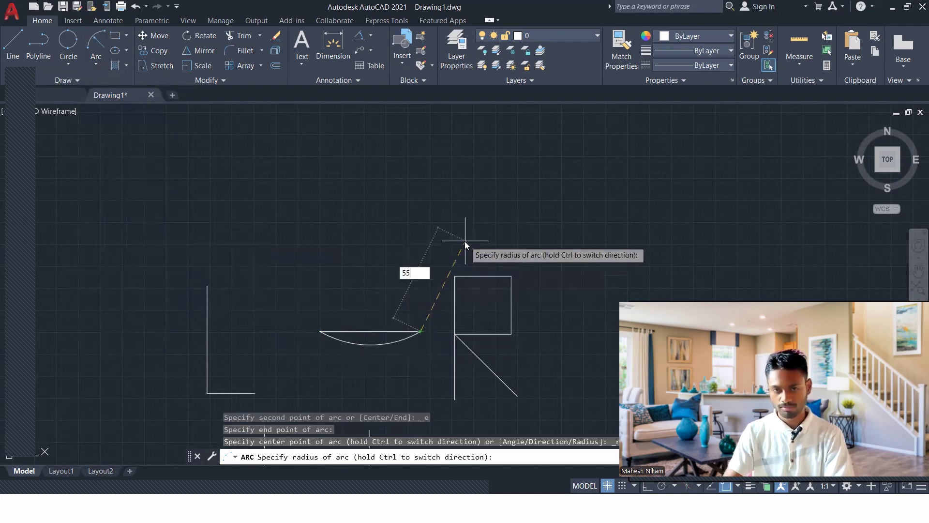
key(Return)
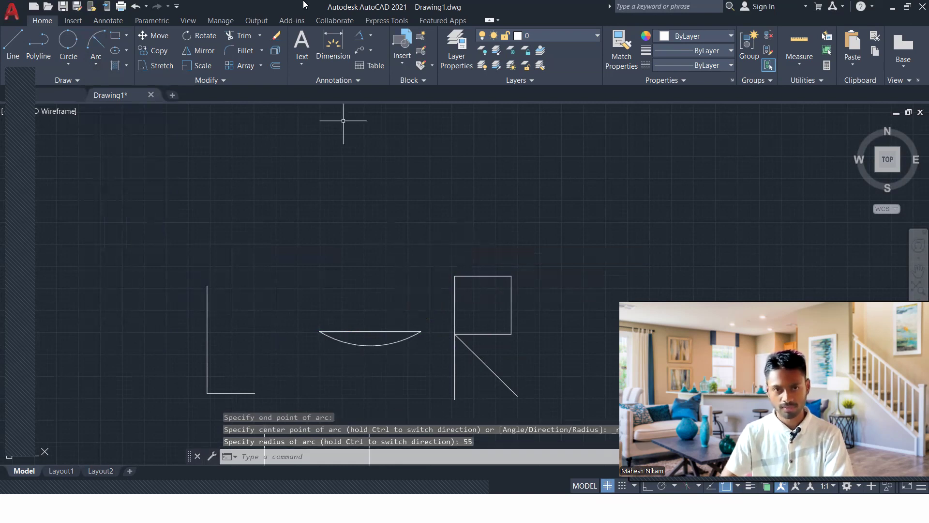
Step: Add a Radius dimension to the arc below the horizontal line, placing its text between the arc and the line
click(371, 38)
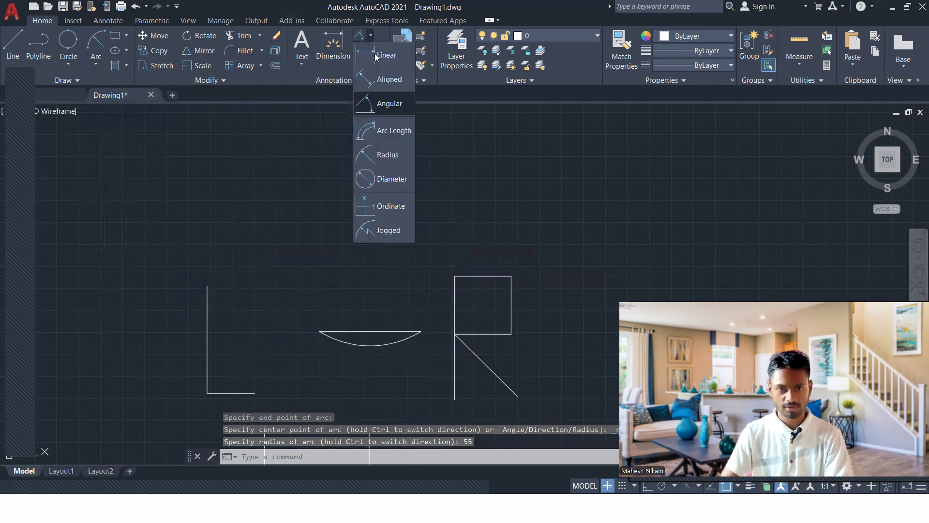
click(387, 165)
click(370, 347)
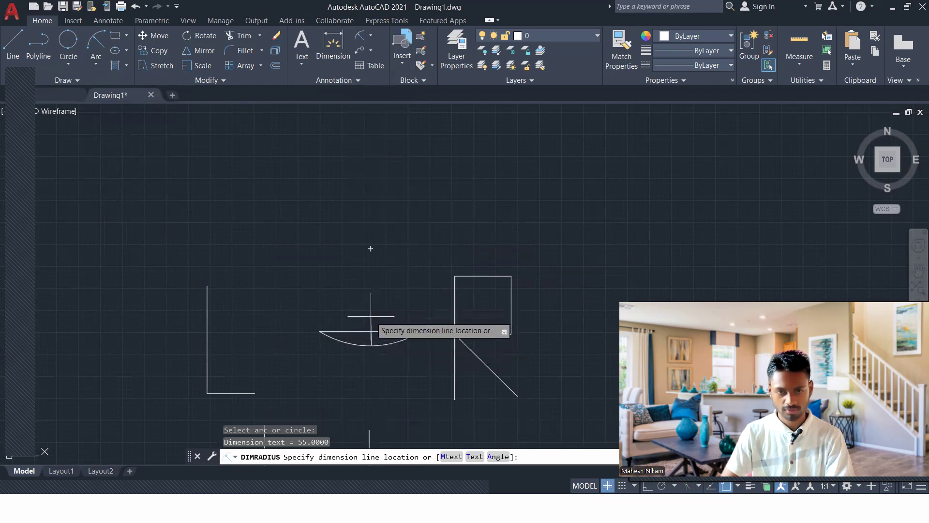
scroll(371, 317, up, 5)
scroll(371, 317, up, 3)
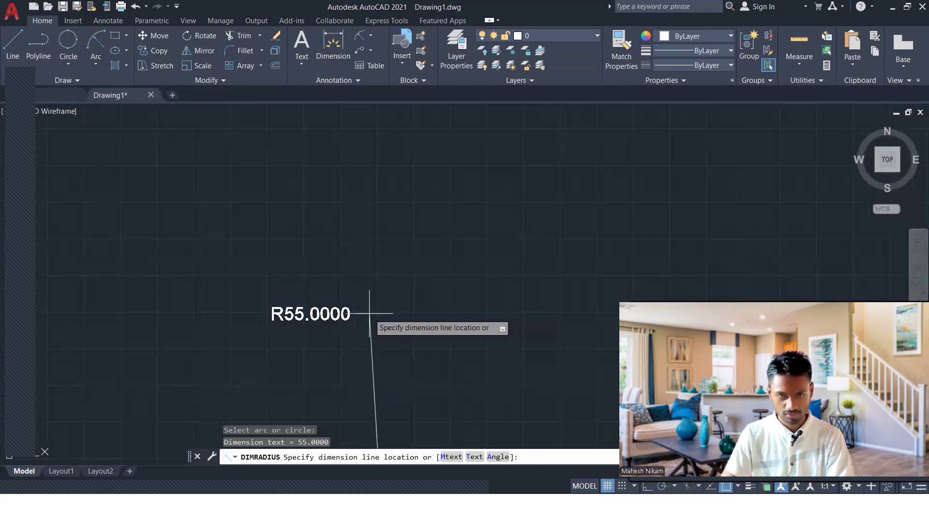
scroll(369, 313, down, 8)
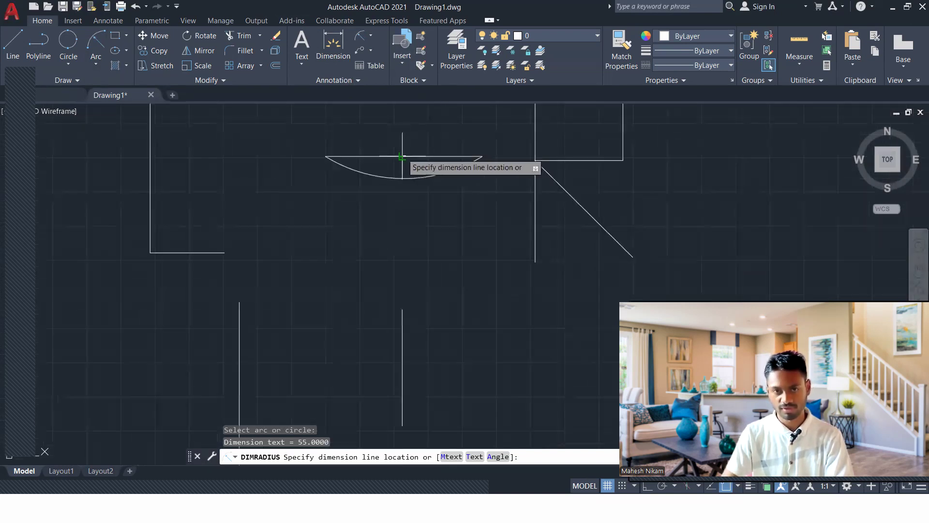
scroll(399, 174, up, 5)
click(408, 158)
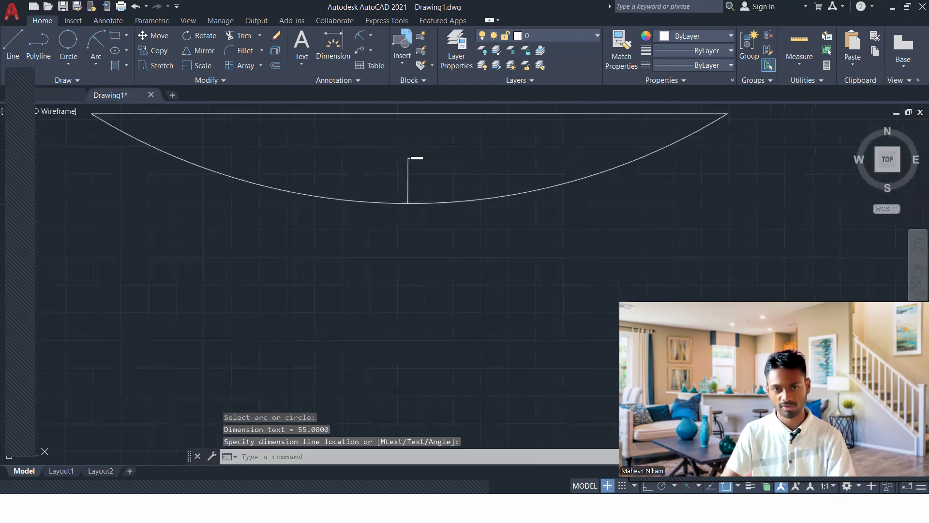
Step: Delete the arc below the horizontal line together with its radius dimension
click(425, 180)
click(386, 214)
key(Delete)
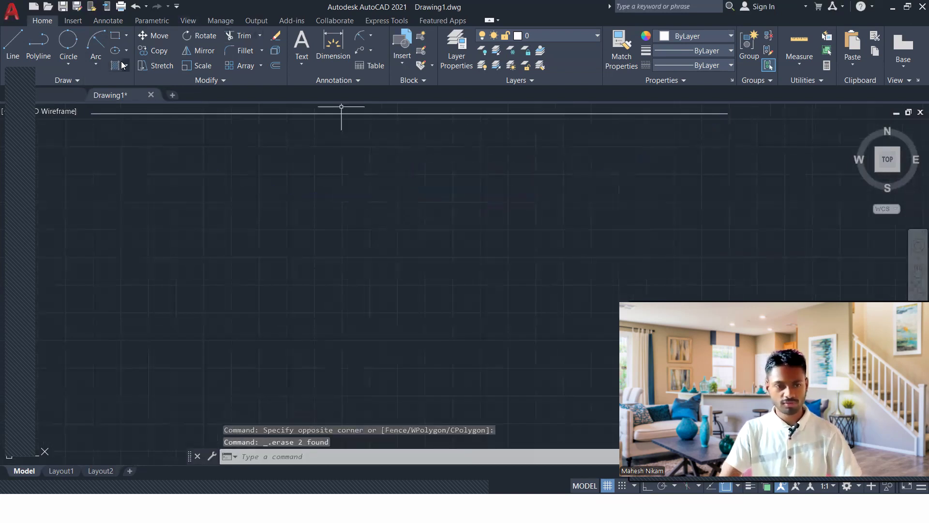
click(101, 67)
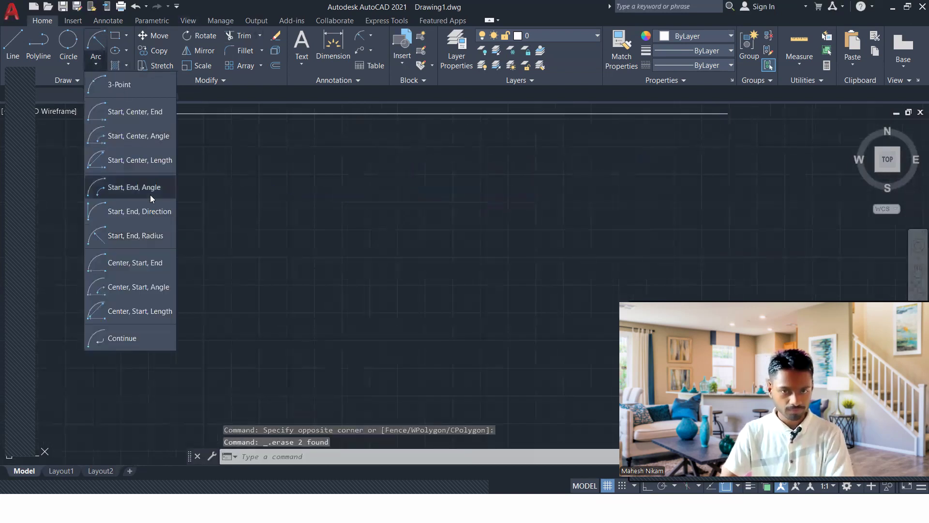
click(135, 263)
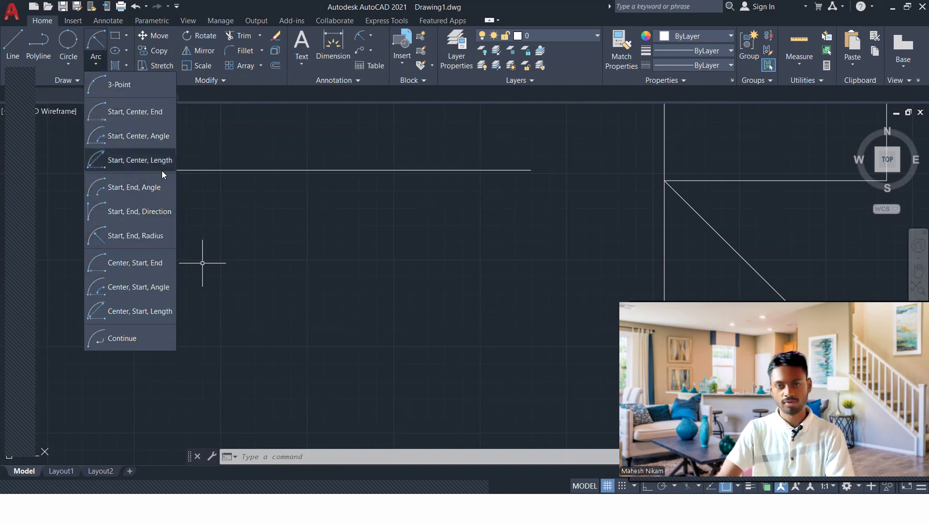
click(338, 146)
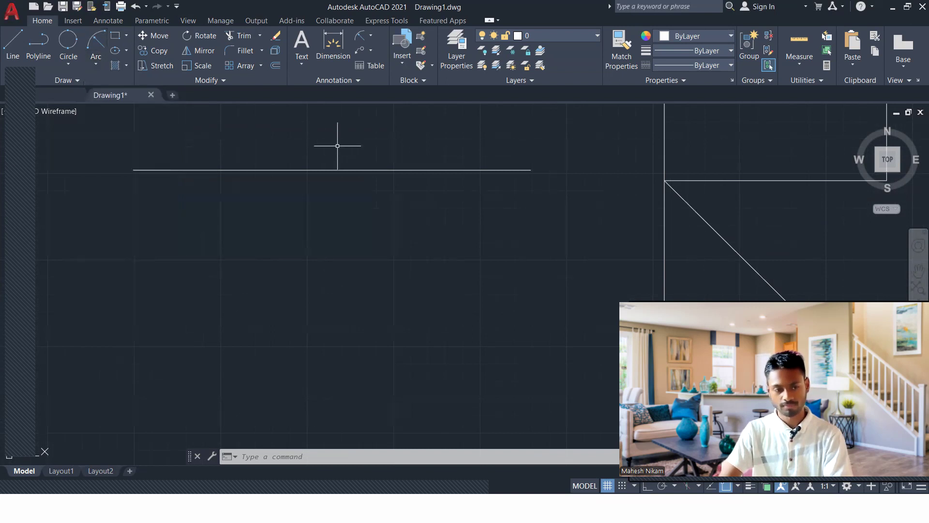
click(352, 154)
key(Escape)
Step: Draw a Center, Start, End arc centred on the horizontal line's midpoint, starting at its right end, with an end angle of 55°
middle_drag(291, 119, 339, 260)
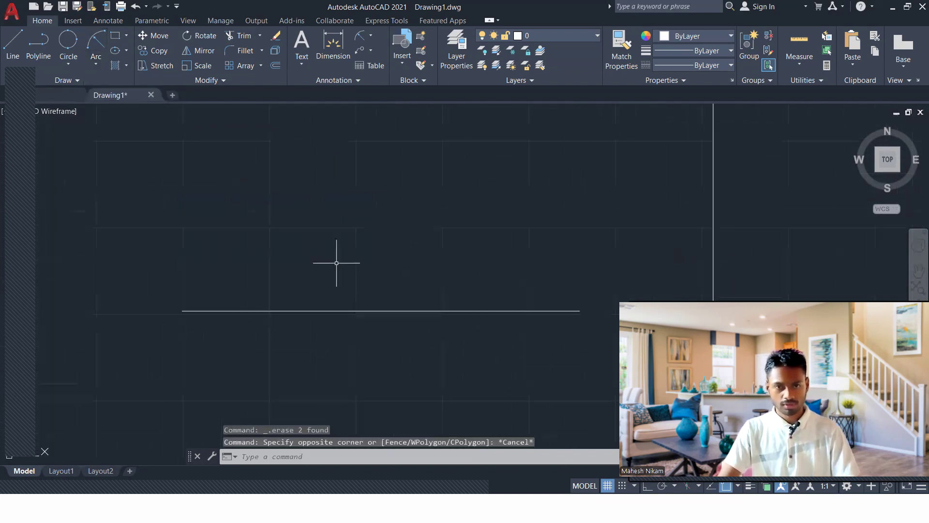
click(103, 57)
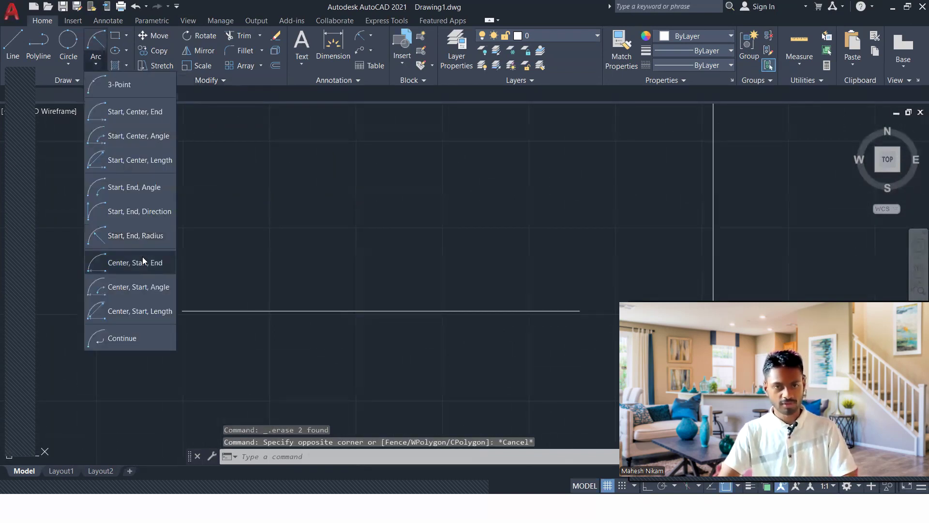
click(143, 263)
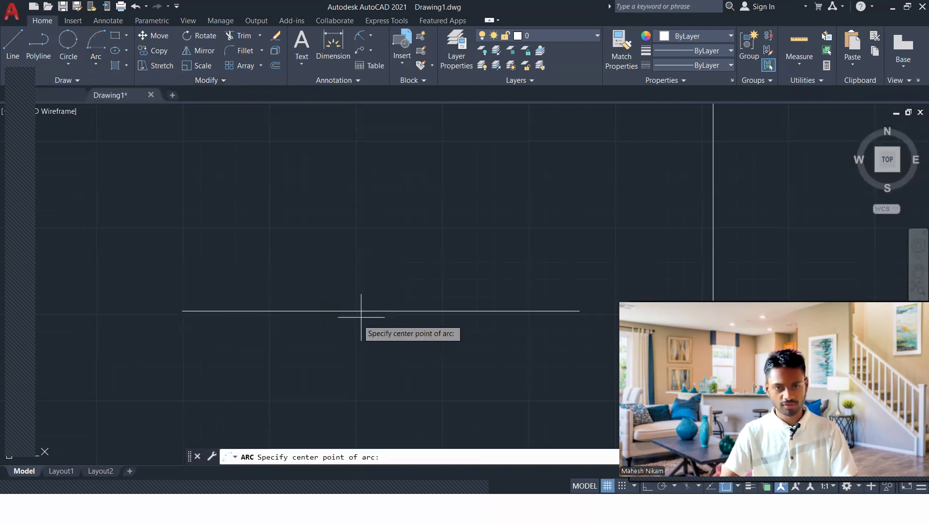
click(381, 310)
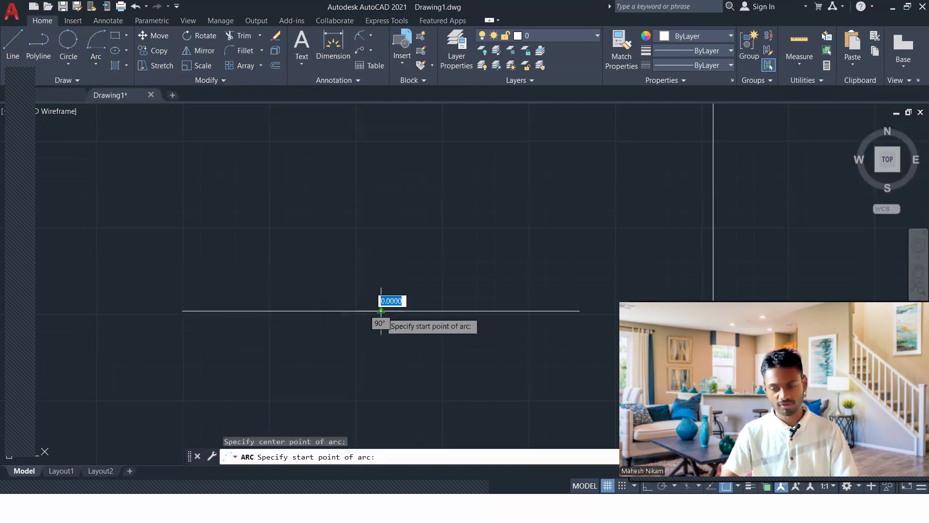
click(580, 311)
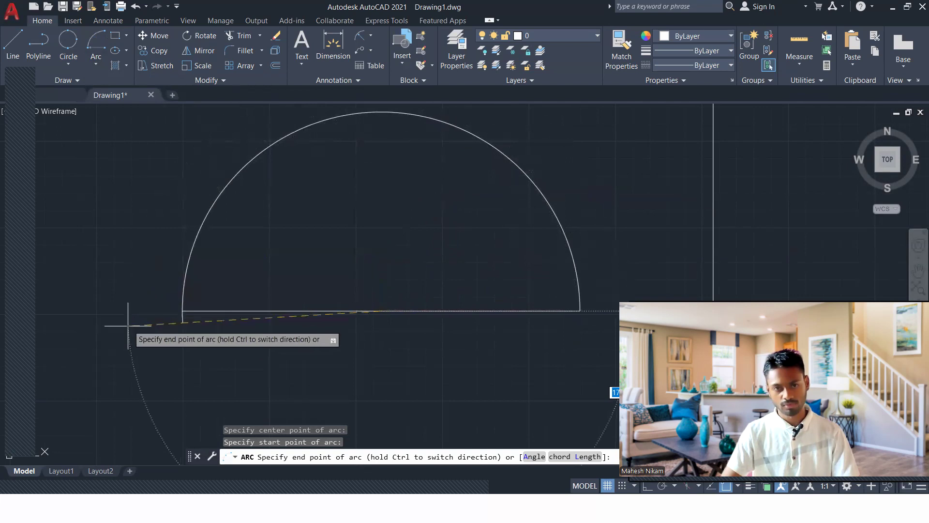
middle_drag(416, 391, 407, 307)
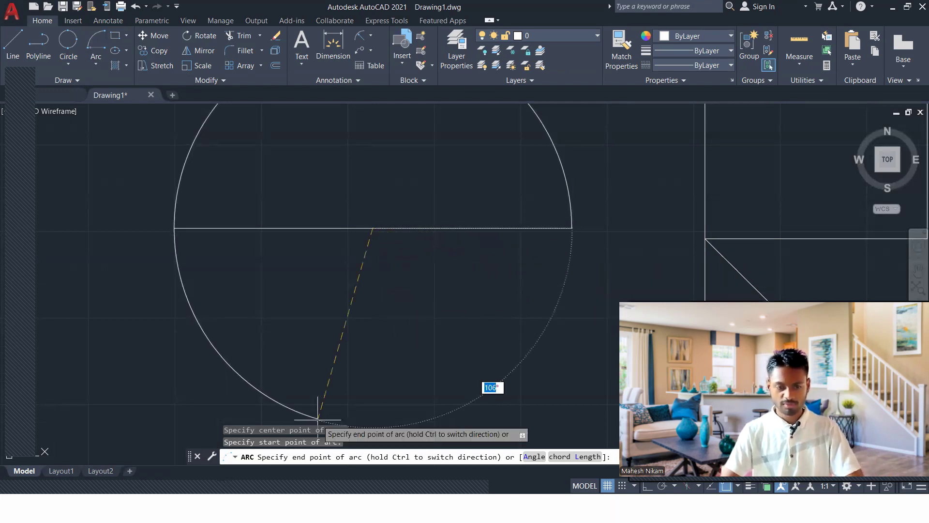
text(55)
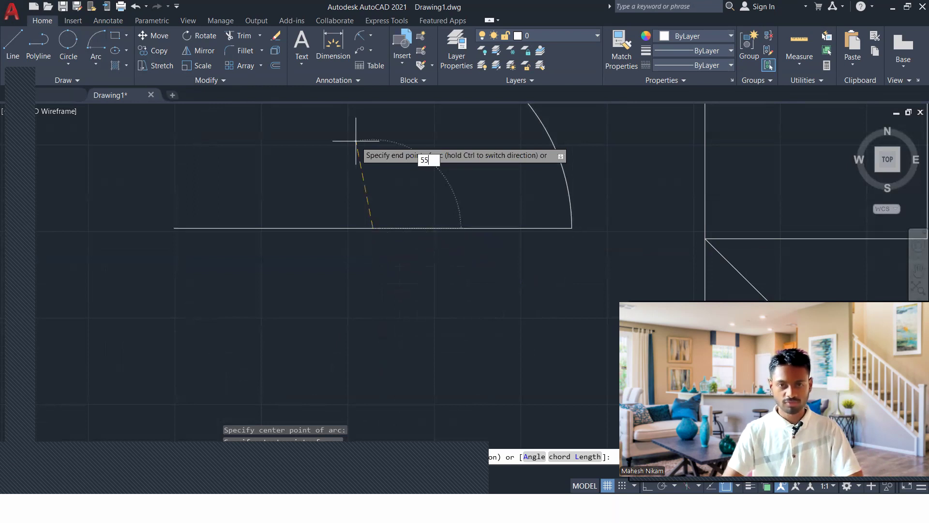
key(Return)
Step: Delete the arc rising from the horizontal line's right end
middle_drag(357, 141, 389, 314)
scroll(393, 233, down, 4)
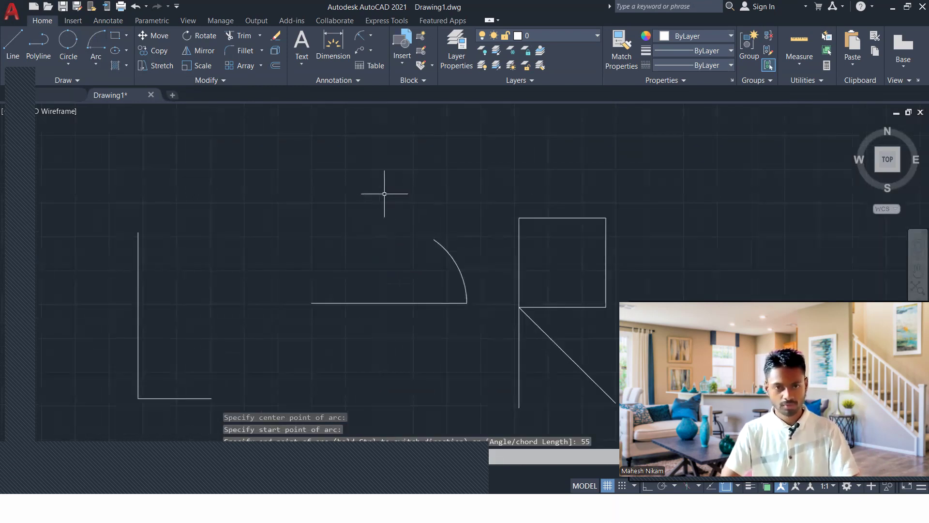
click(67, 58)
click(91, 58)
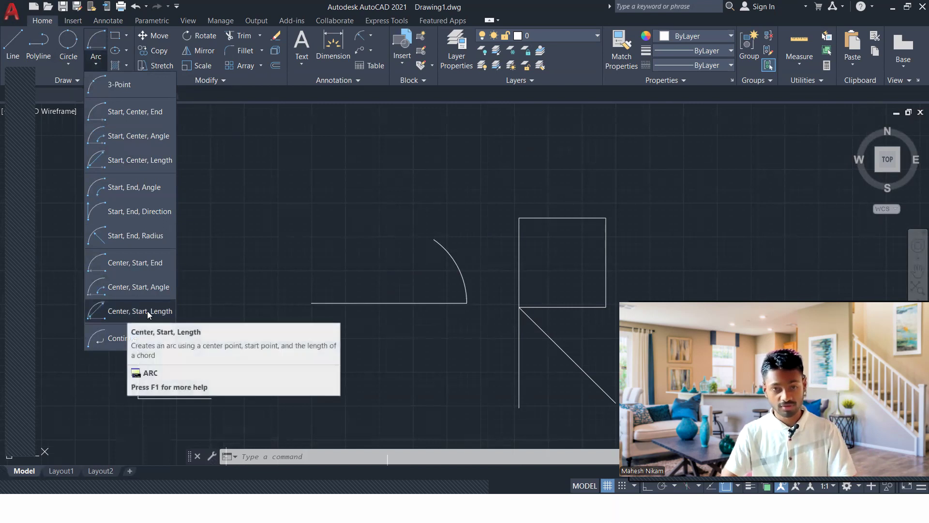
click(478, 236)
click(436, 259)
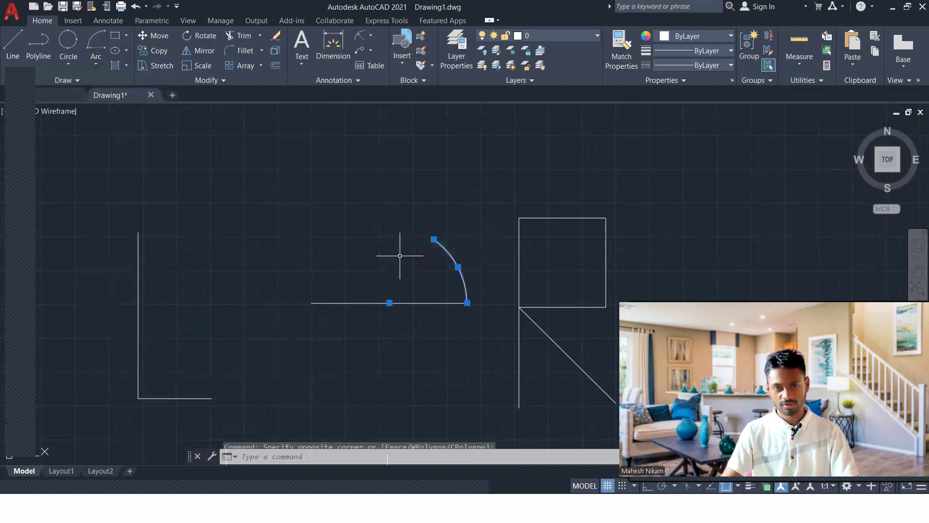
key(Delete)
Step: Draw a Center, Start, Length arc centred on the horizontal line's midpoint from its left end, trying chord length 1500 and settling on 5
click(96, 63)
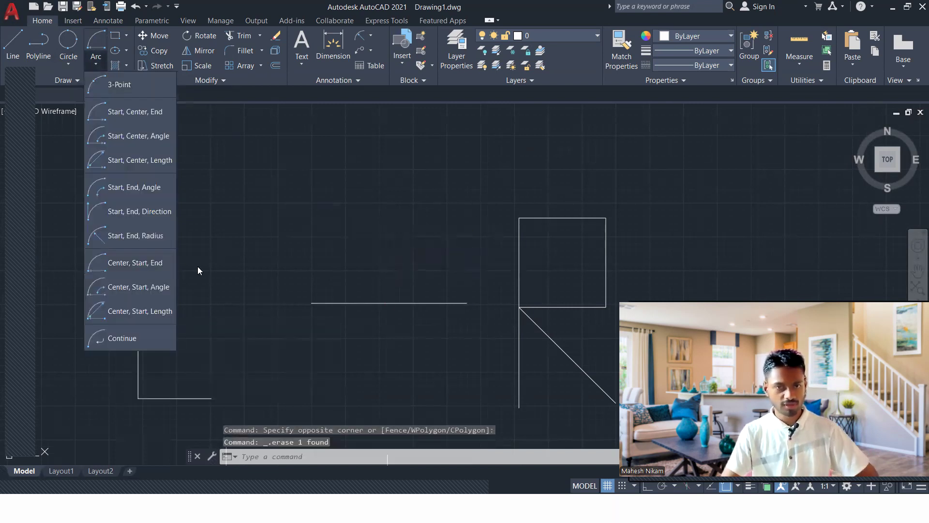
click(150, 310)
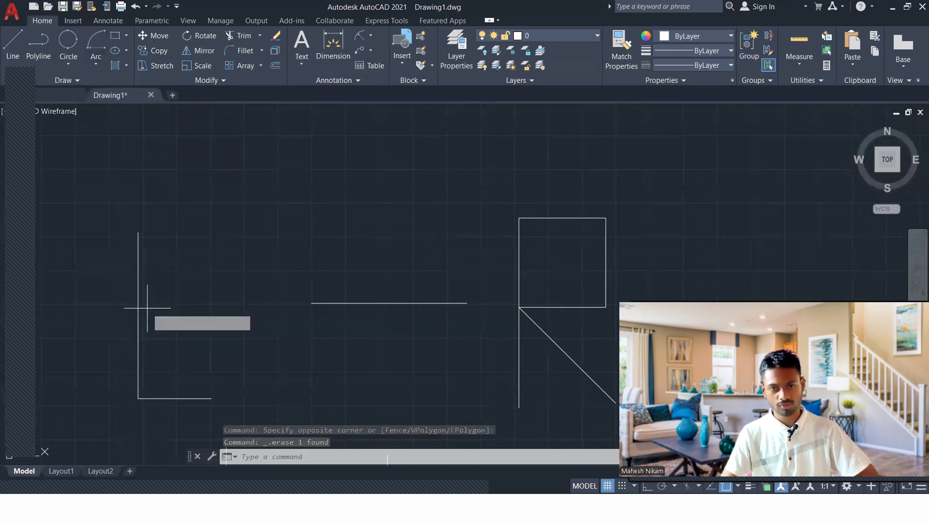
click(389, 301)
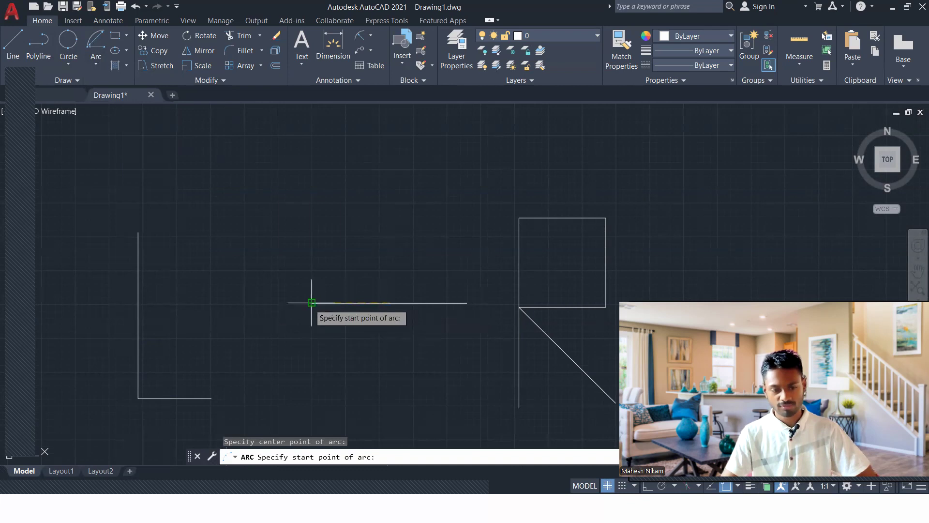
click(312, 302)
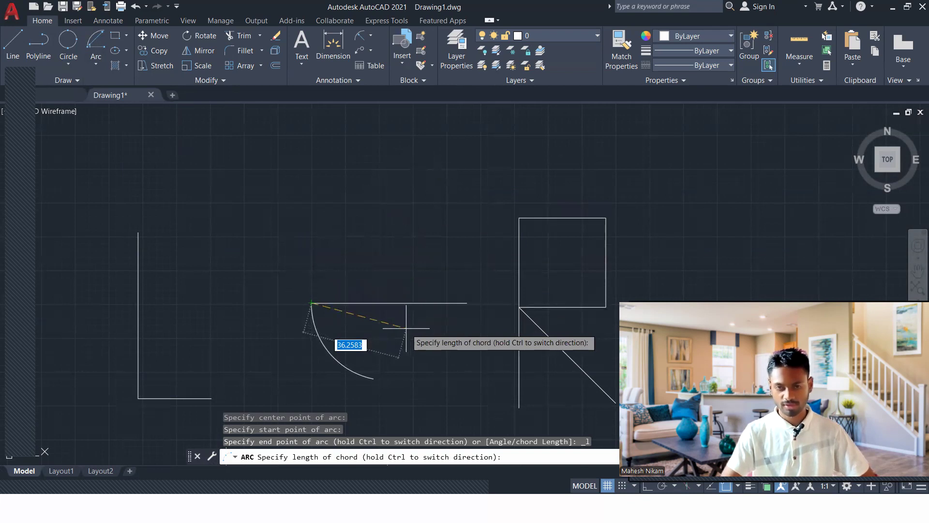
text(1500)
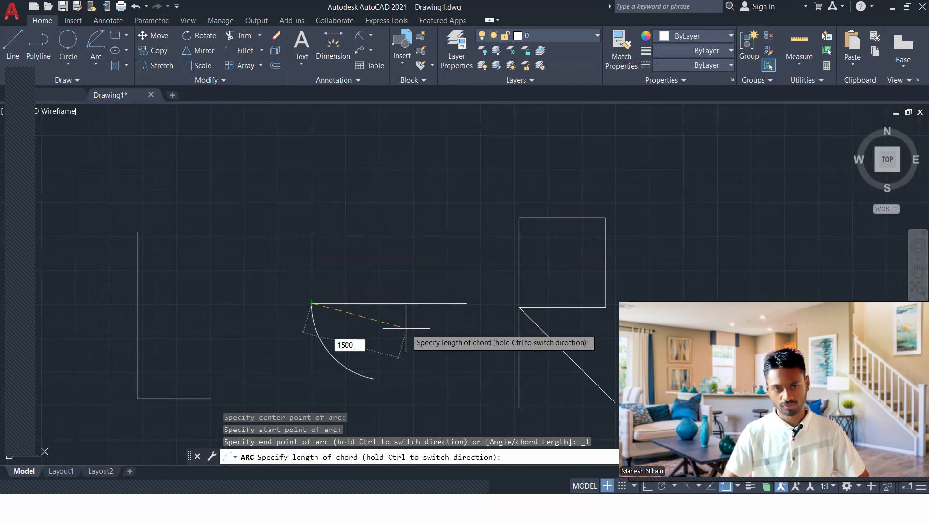
key(Return)
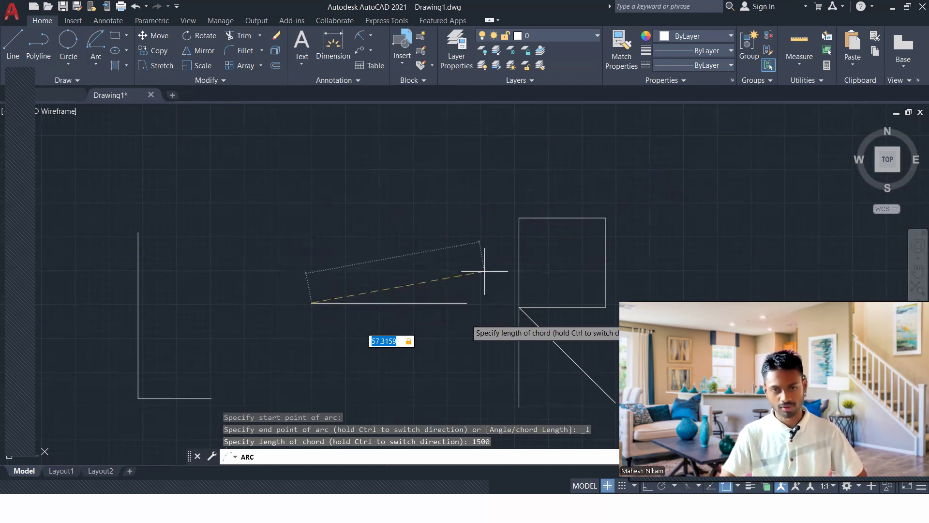
text(5)
key(Return)
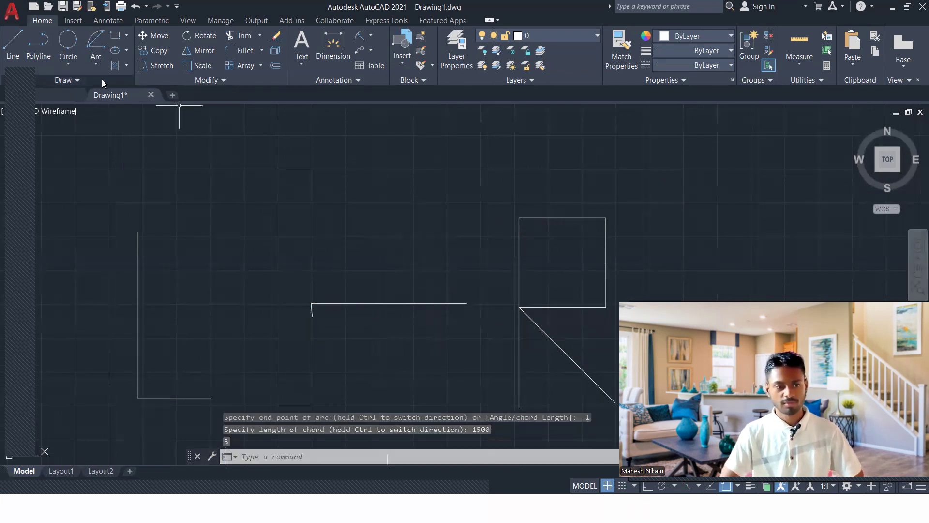
Step: Preview a Continue arc from the lower end of the short arc without placing it
click(96, 65)
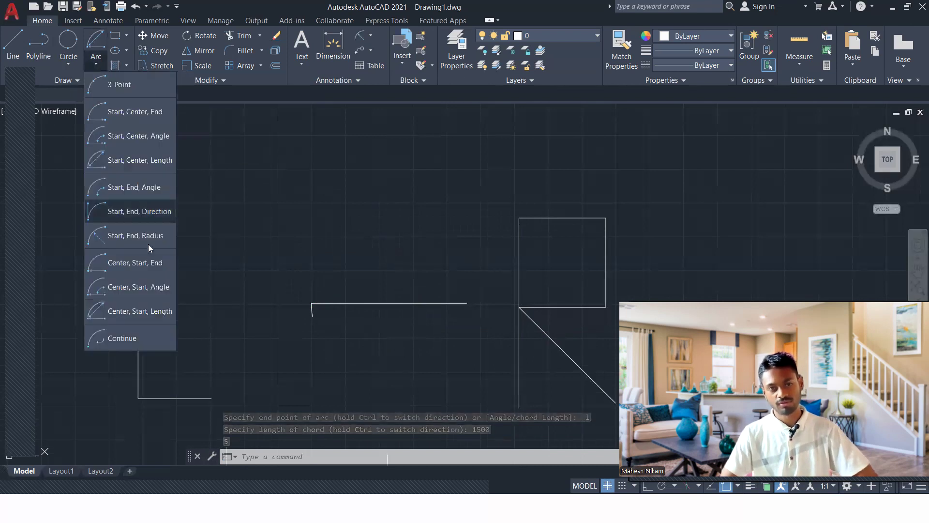
click(107, 338)
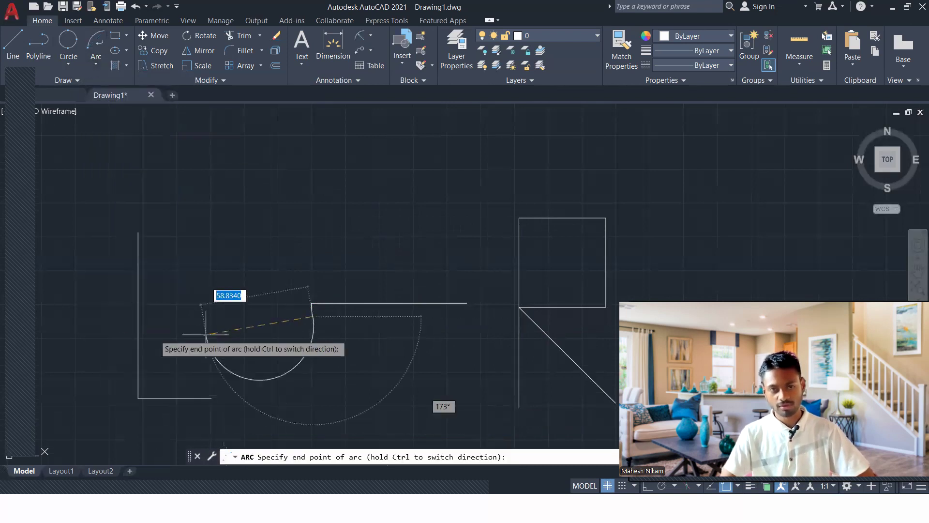
key(Escape)
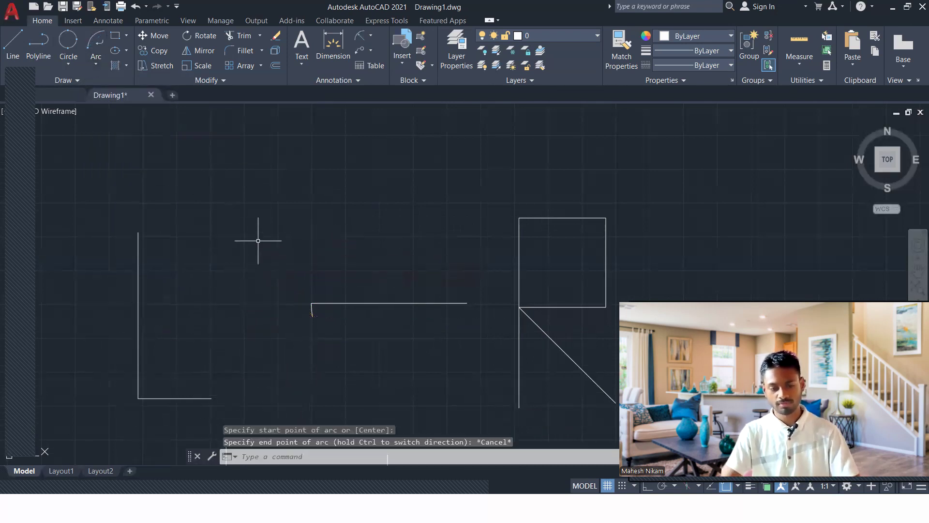
Step: Draw a Continue arc from the lower end of the short arc to a point just above the horizontal line's right end
click(96, 62)
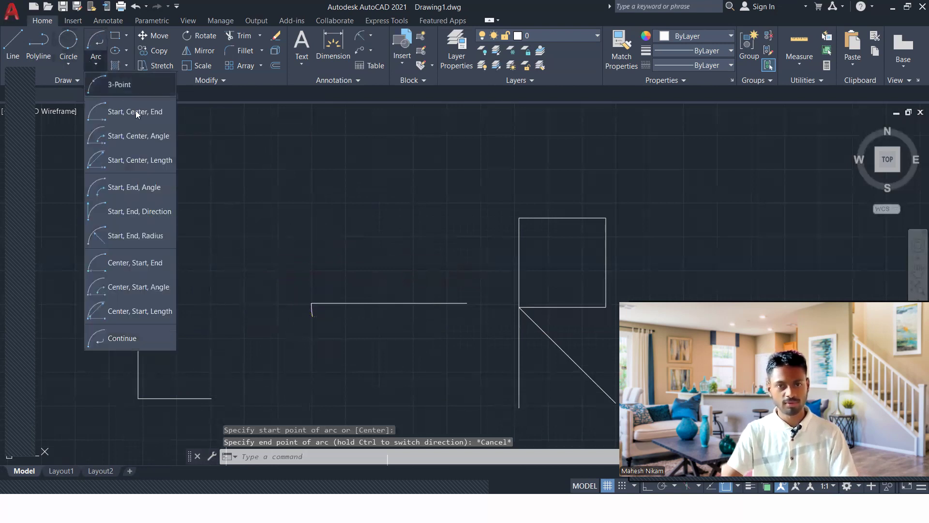
click(135, 333)
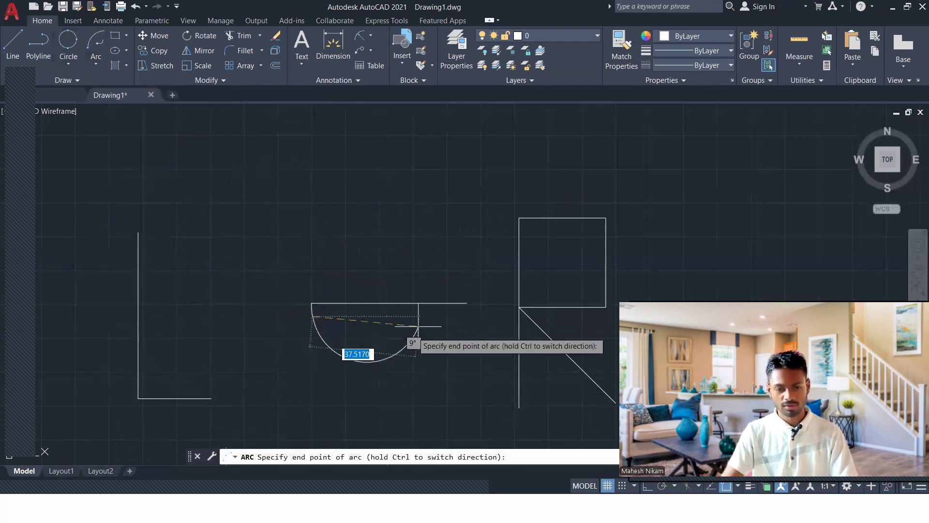
click(450, 255)
key(Return)
mouse_move(287, 193)
middle_down()
mouse_move(272, 266)
mouse_move(257, 284)
middle_up()
key(Escape)
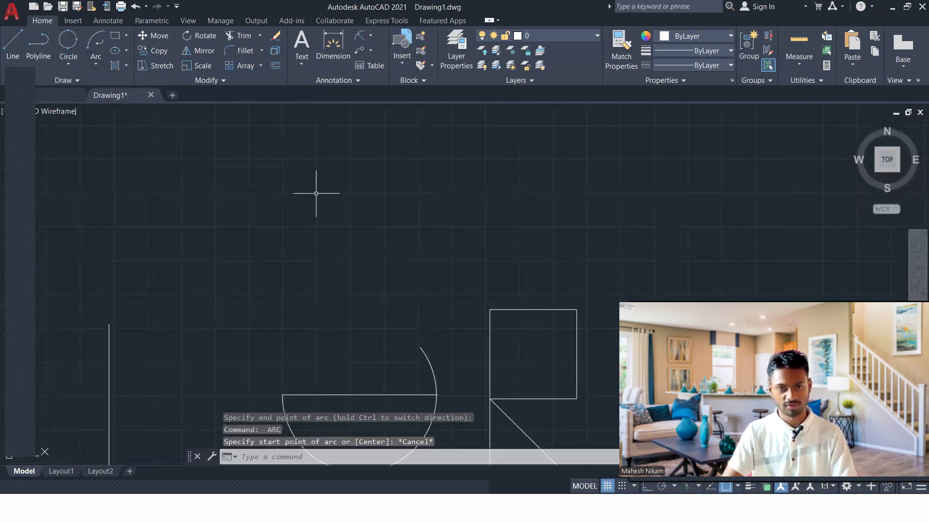
Step: Erase all objects in the drawing
key(ctrl+a)
key(Delete)
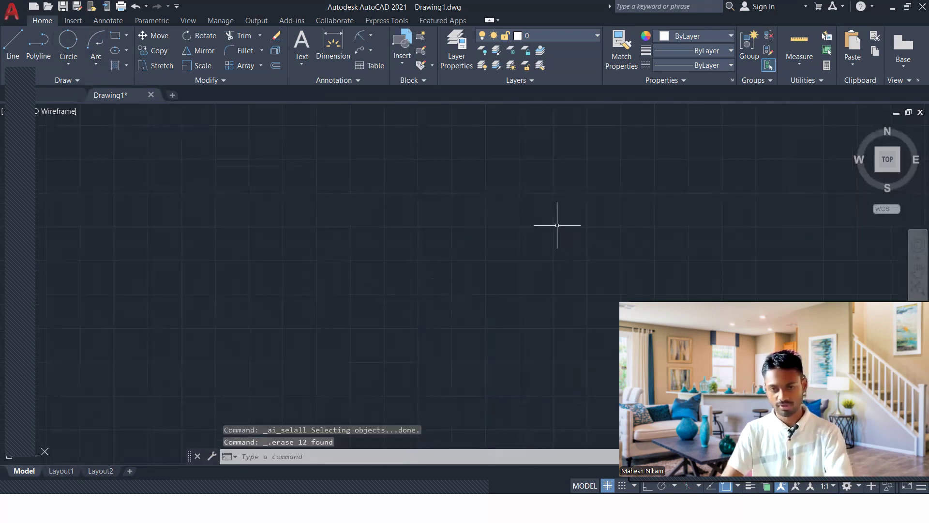
click(97, 58)
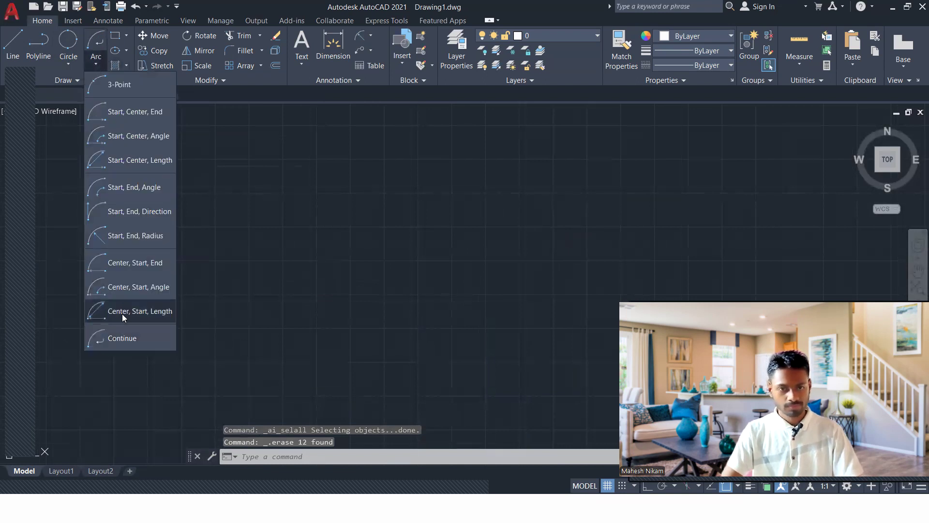
click(125, 335)
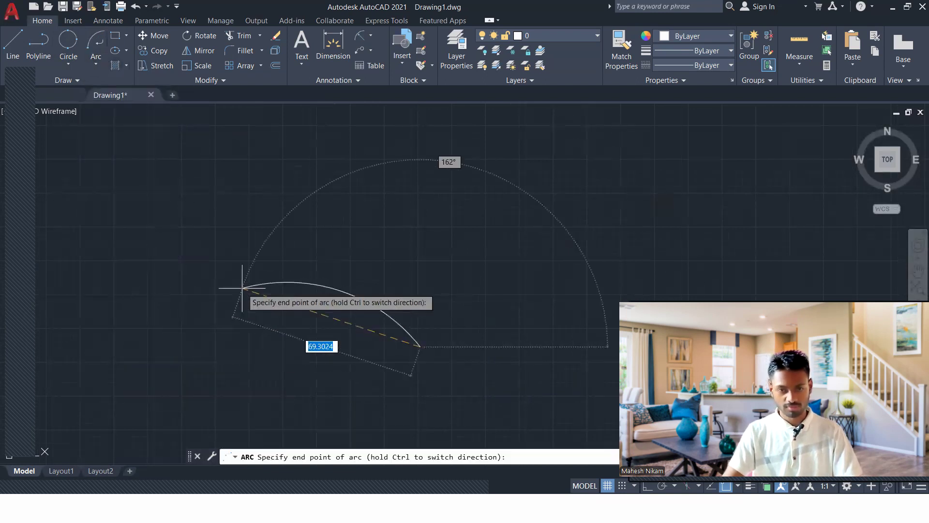
key(Escape)
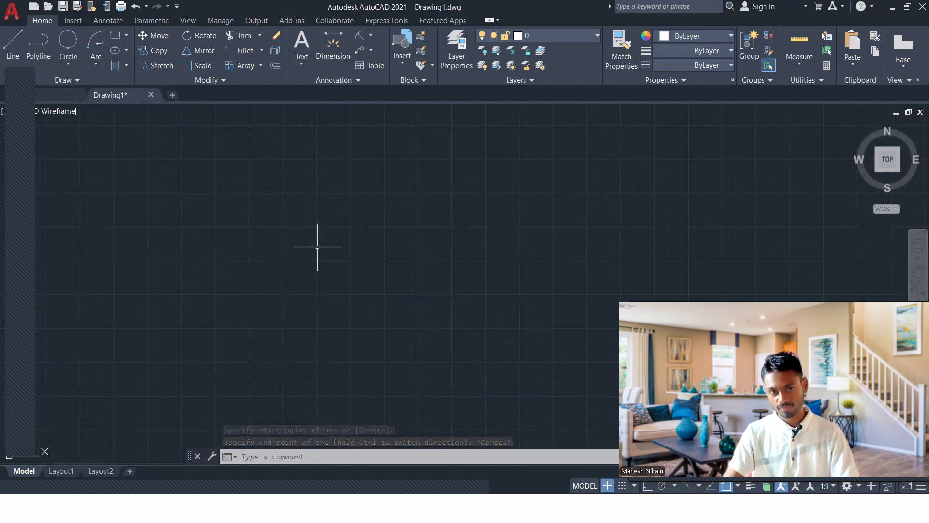
Step: Draw a Continue arc from the last endpoint, ending about 81 units away at about 47°
click(87, 65)
click(133, 339)
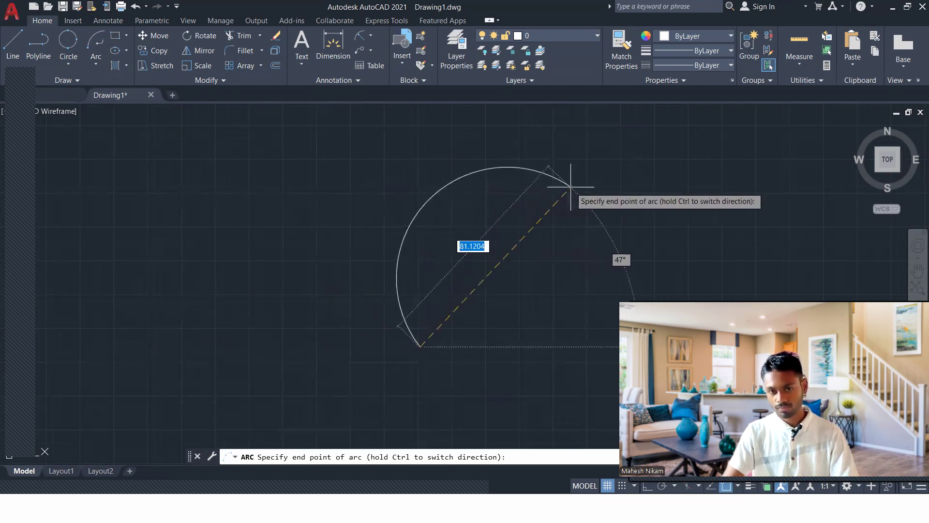
click(571, 187)
middle_drag(593, 208, 379, 227)
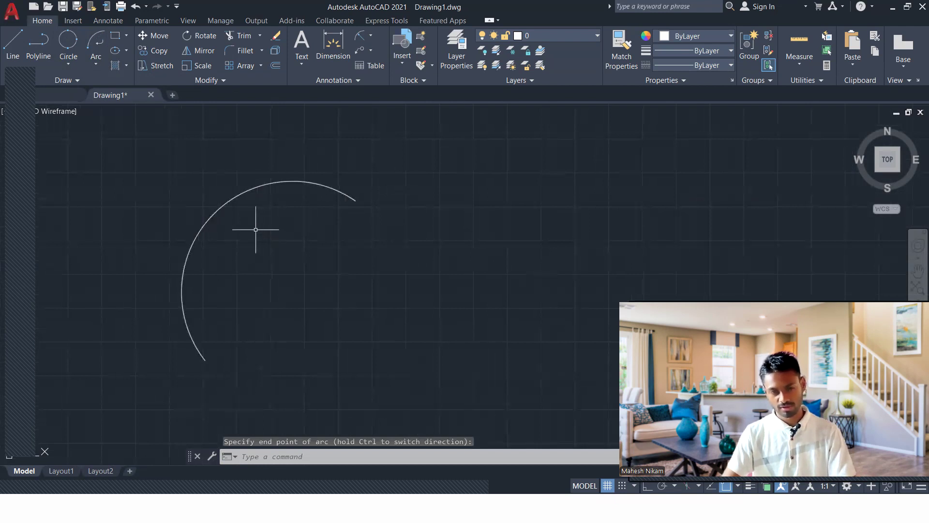
Step: Draw a three-point arc starting on the existing arc's left side, curving downward and ending in the empty area to its right
text(a)
key(Return)
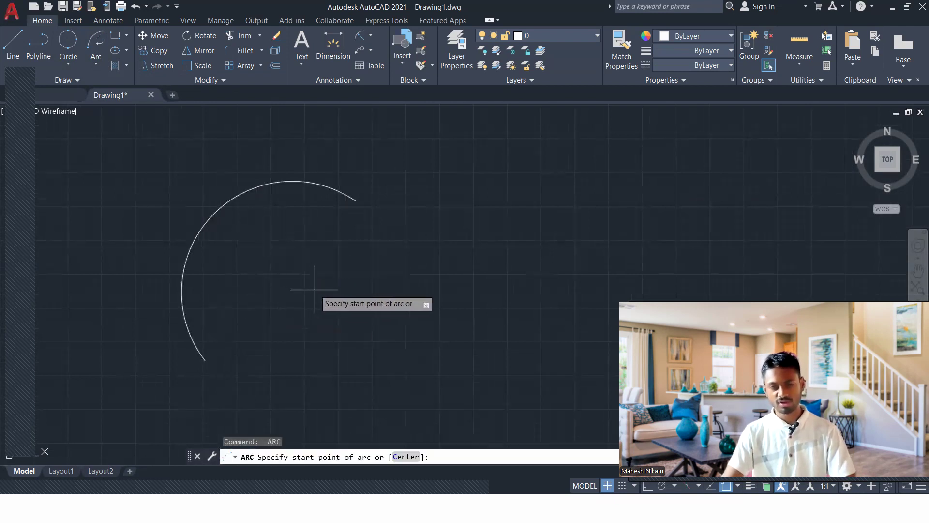
click(193, 243)
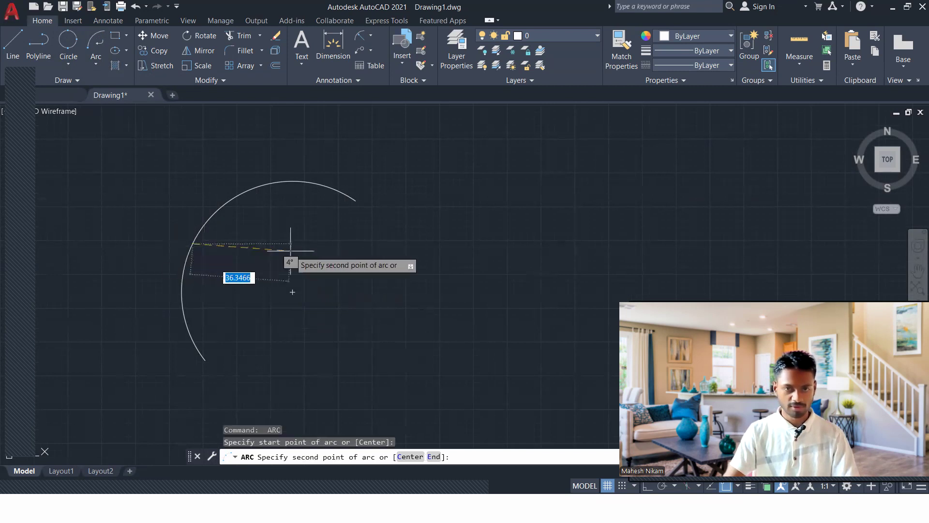
click(415, 263)
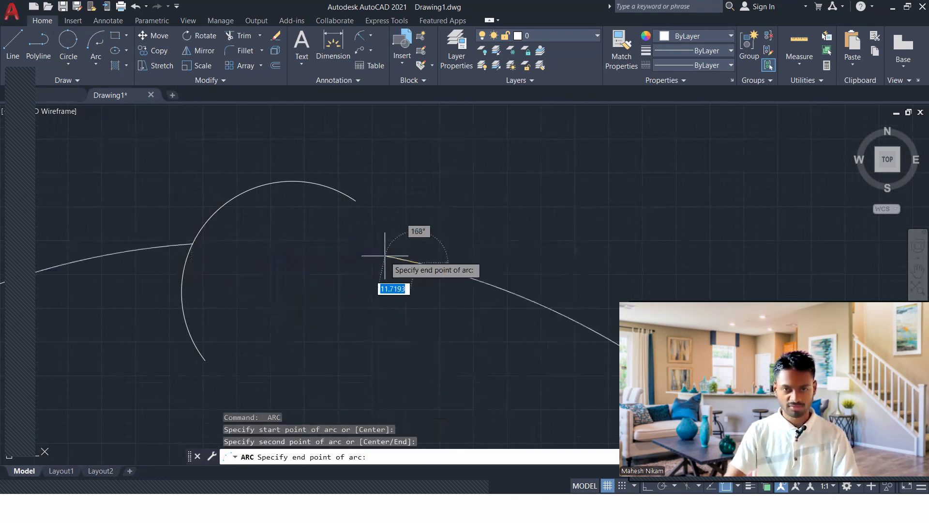
key(Return)
click(514, 207)
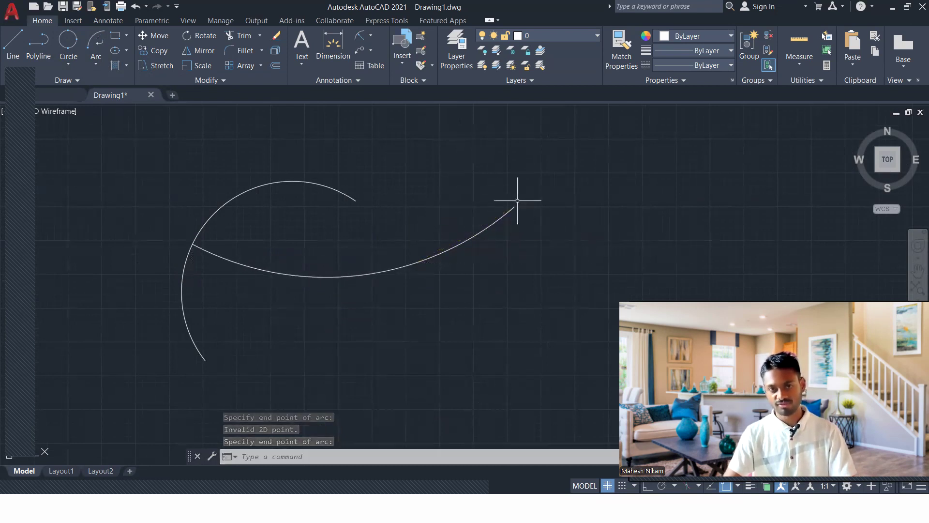
Step: Delete both arcs so the drawing area is empty
click(90, 63)
click(135, 112)
click(408, 129)
click(203, 325)
key(Delete)
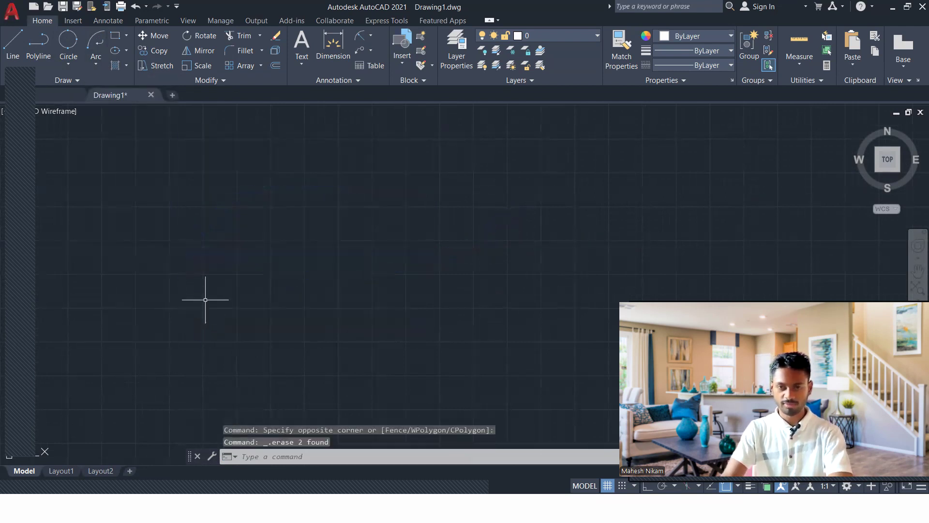
key(ctrl+a)
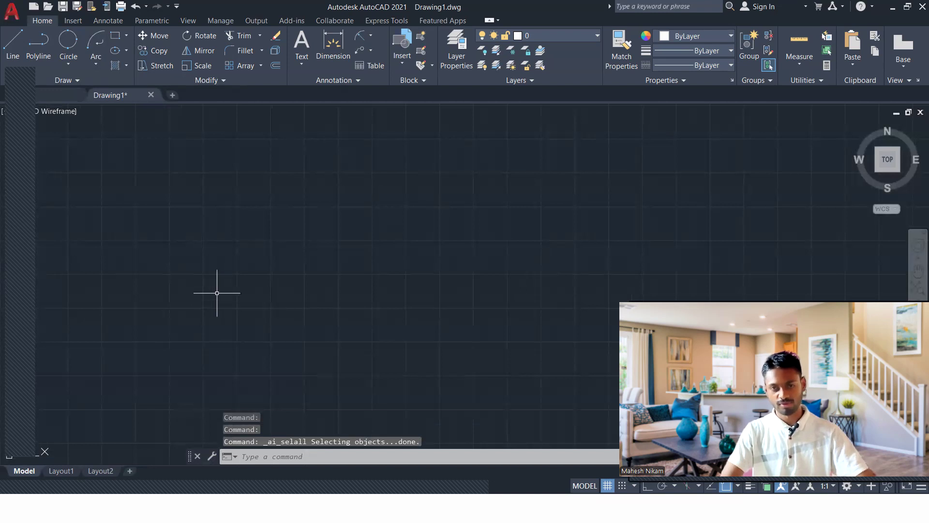
Step: Switch to the Lecture 04 PowerPoint slide show, tick off the Arc topic and return to AutoCAD
click(97, 66)
key(alt+Tab)
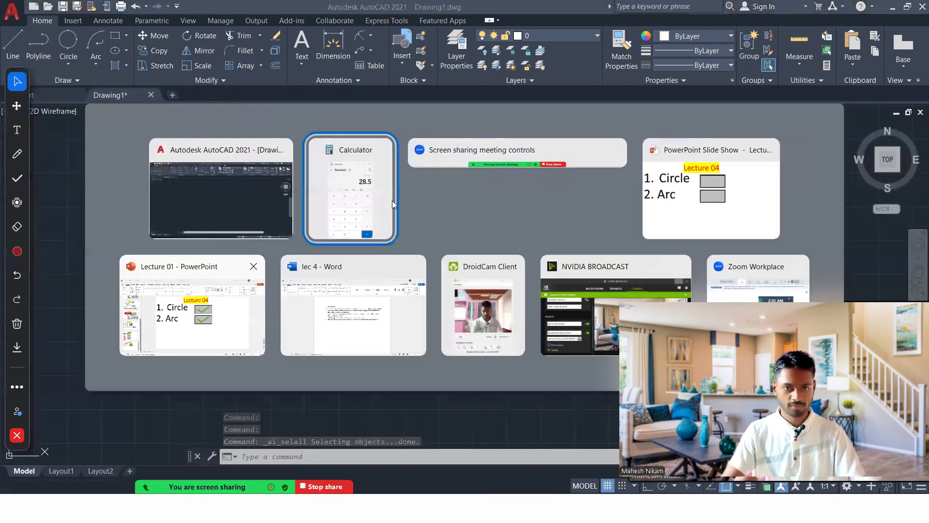
click(702, 175)
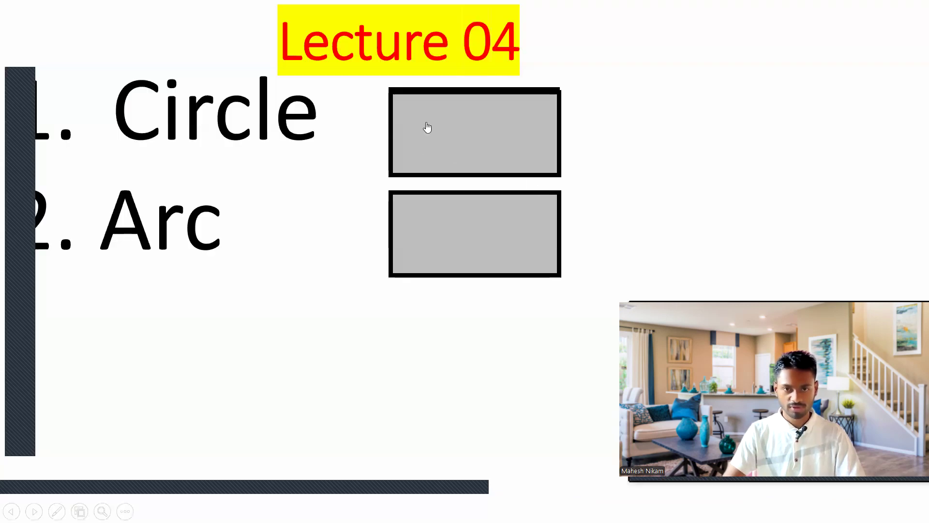
click(430, 215)
key(alt+Tab)
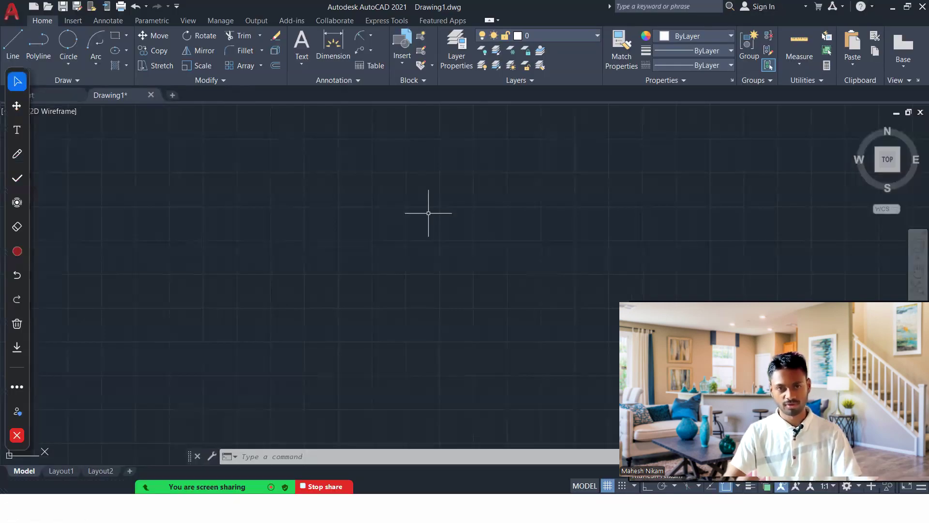
click(66, 79)
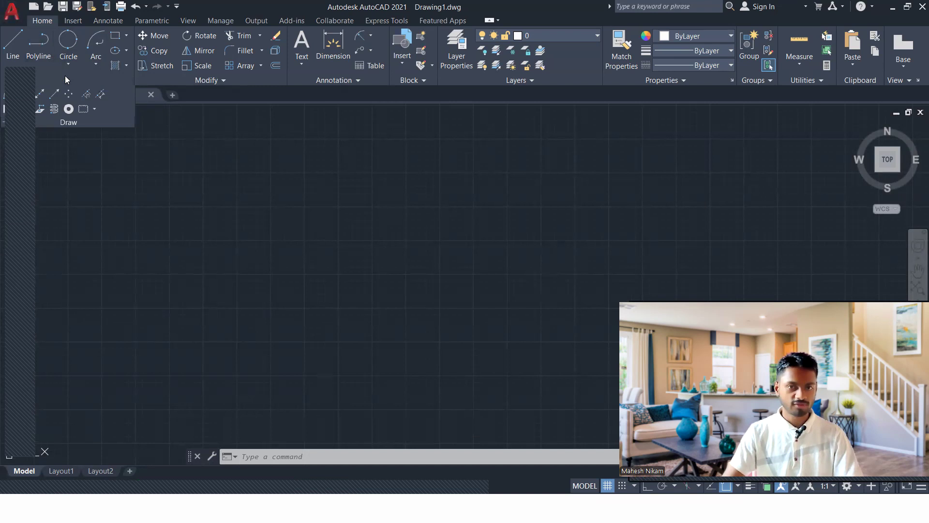
click(325, 78)
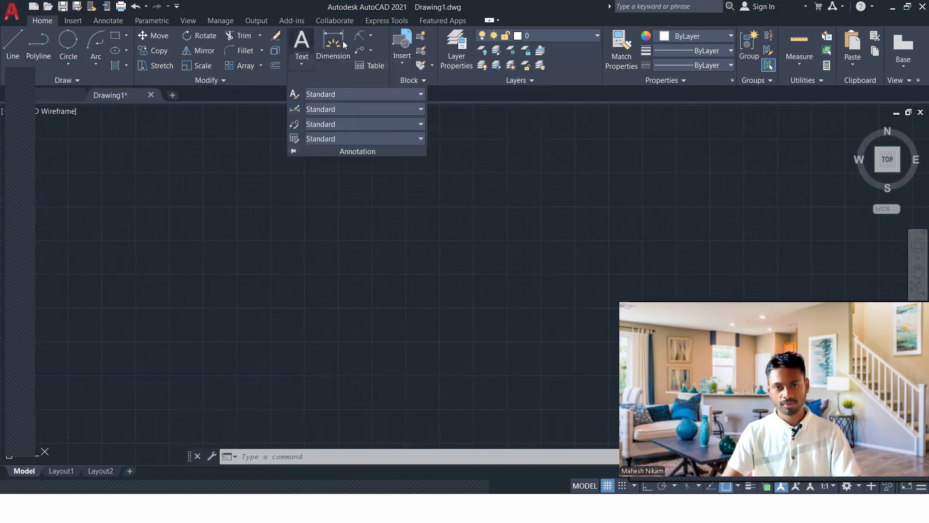
click(465, 110)
click(399, 205)
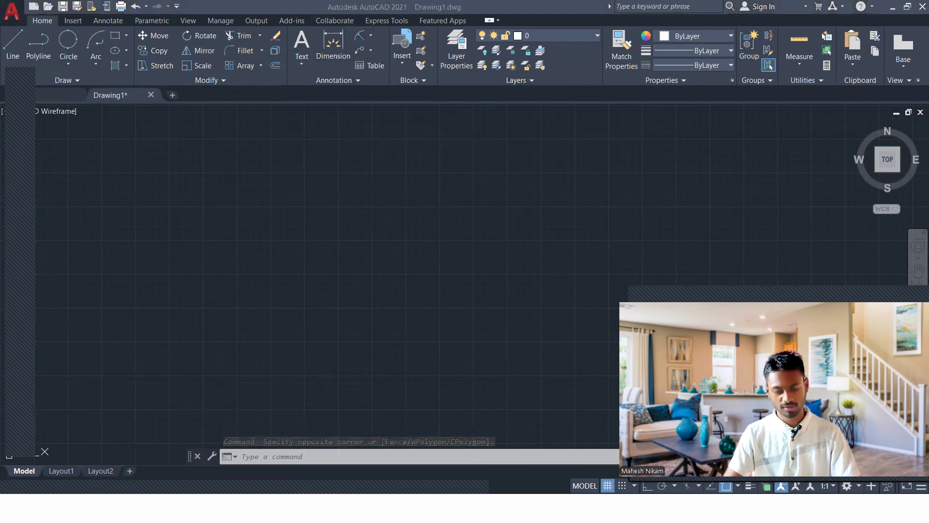
Step: Switch to PowerPoint, leave the slide show and retitle the Rectangle, Polygon and Ellipse slide as "Lecture 05"
key(alt+Tab)
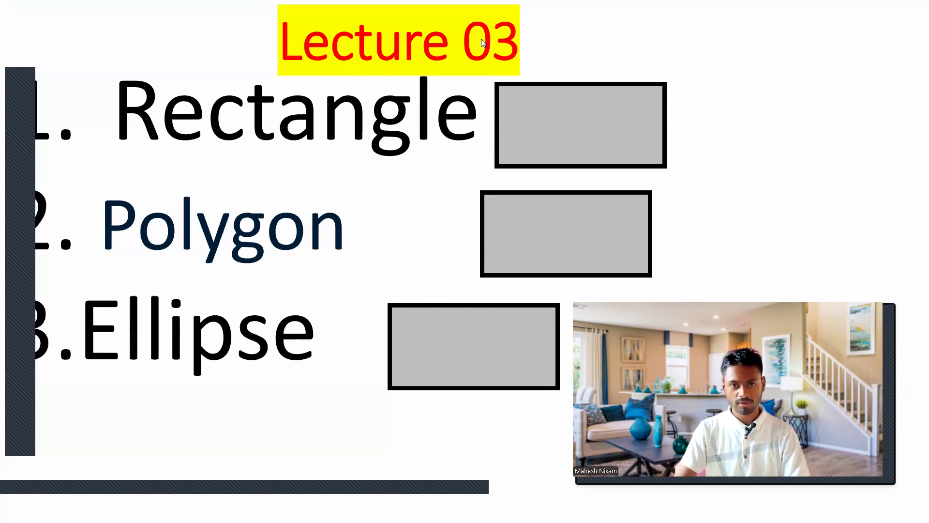
key(Escape)
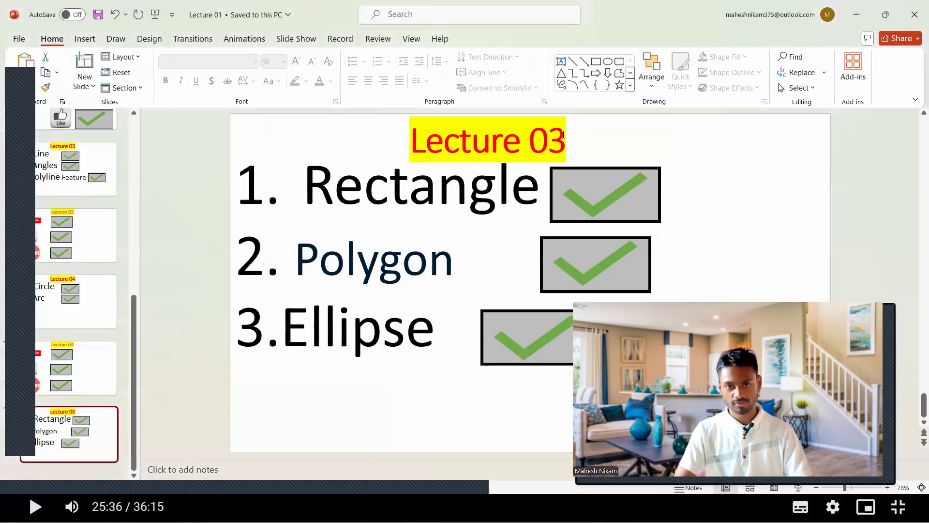
click(563, 135)
key(BackSpace)
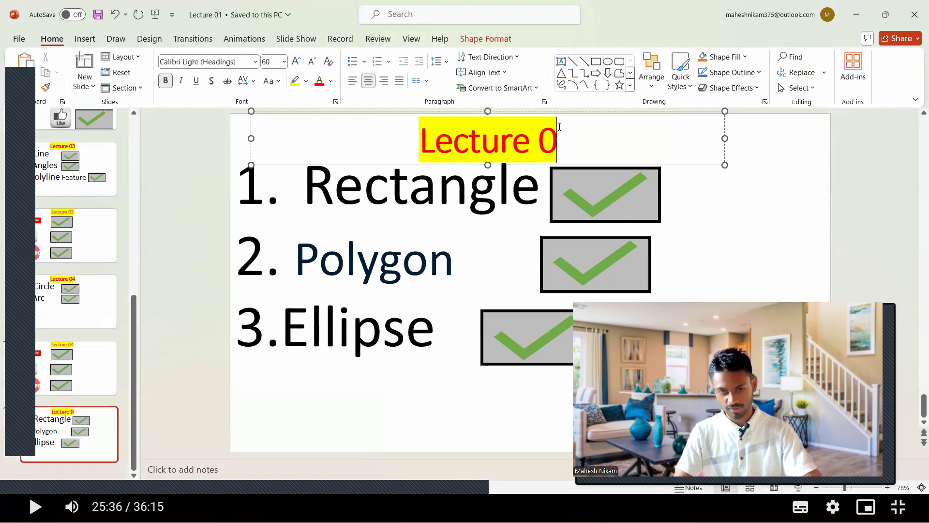
text(5)
click(767, 187)
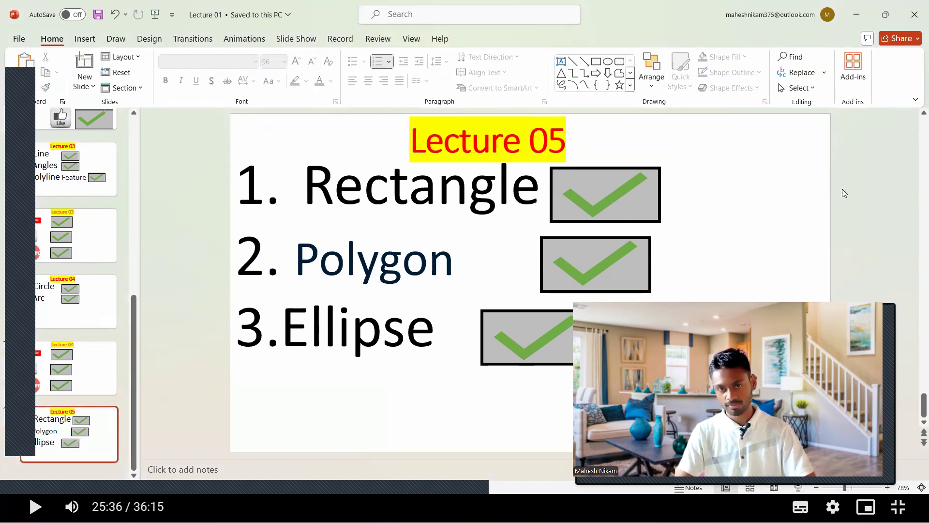
Step: Present the Lecture 05 slide in the slide show and go back to the Lecture 04 subscribe, like and share slide
drag(798, 485, 829, 330)
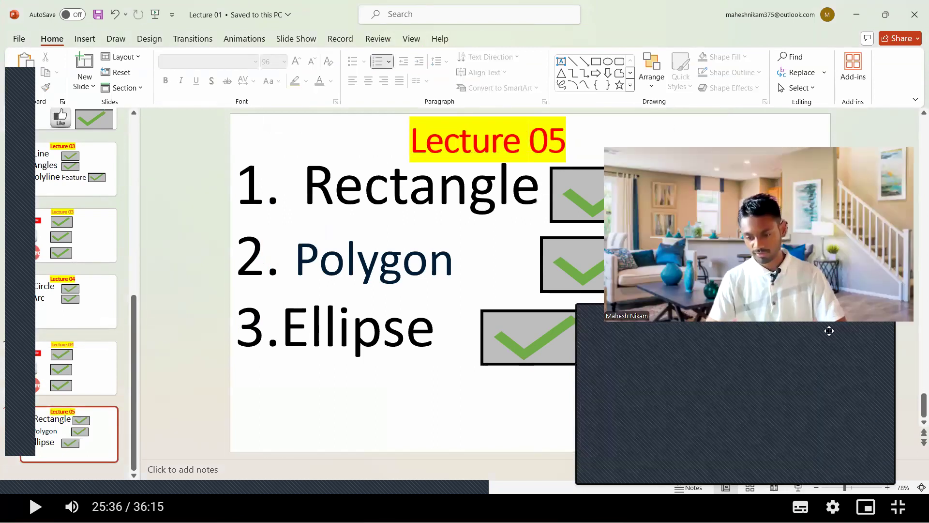
click(798, 488)
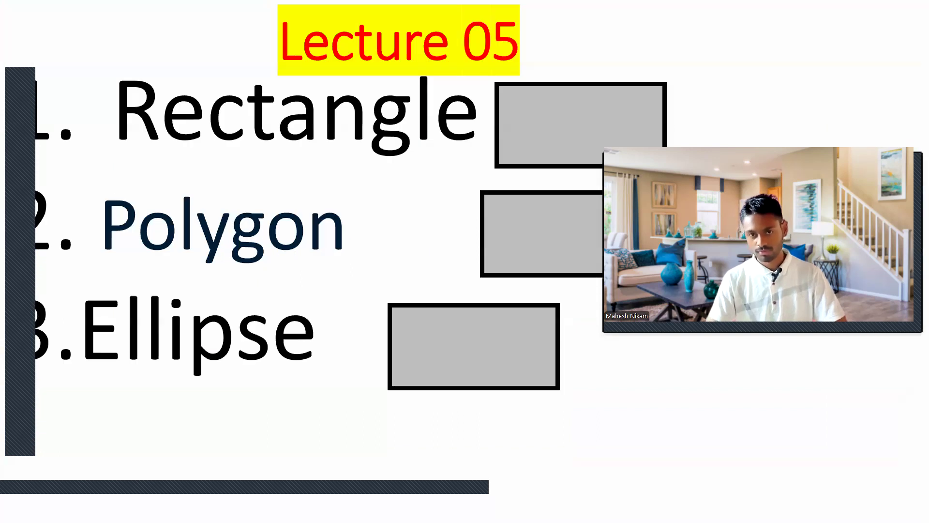
drag(691, 214, 668, 361)
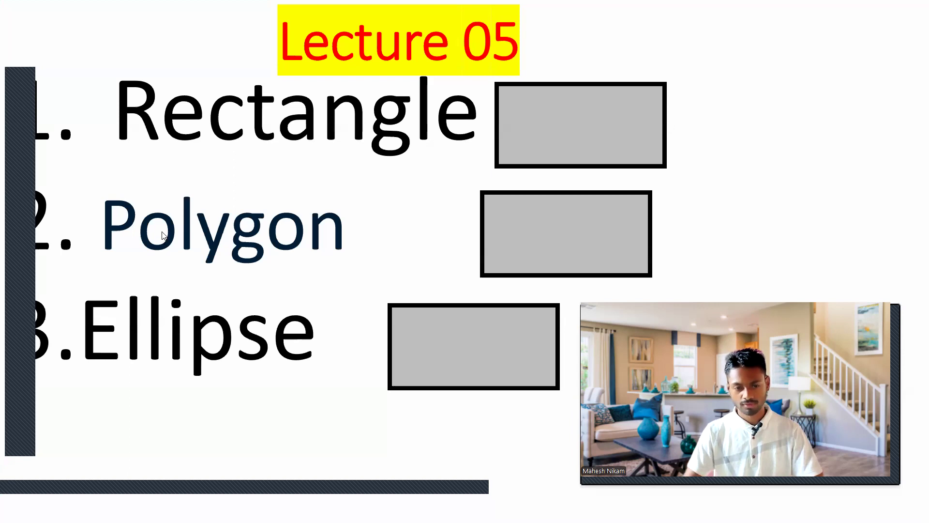
key(Left)
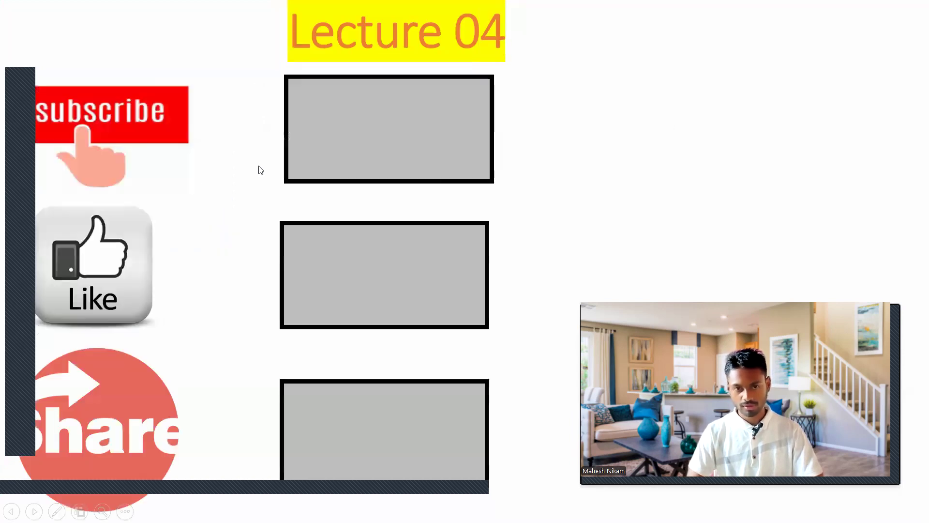
Step: Switch to the Civil Practice Book PDF in the browser and look through it from the cover to the drawing exercises on page 9
key(alt+Tab)
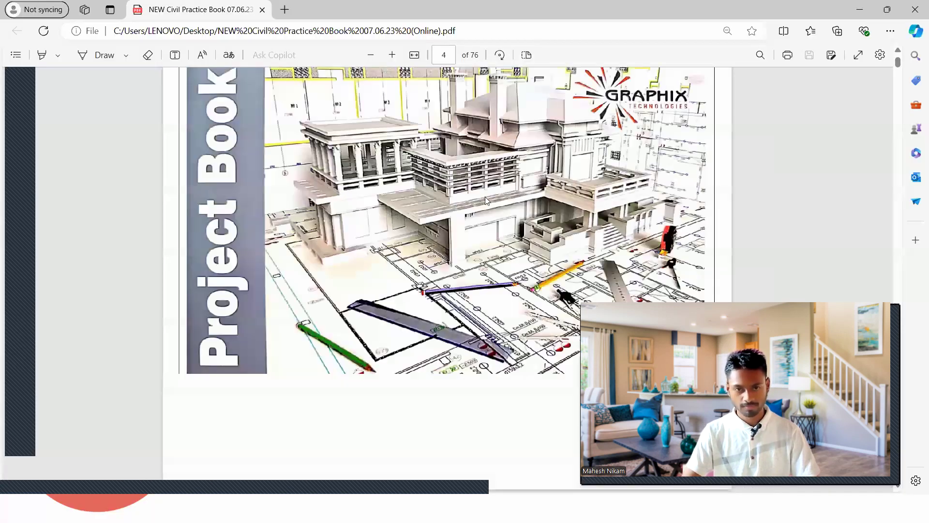
scroll(485, 196, up, 20)
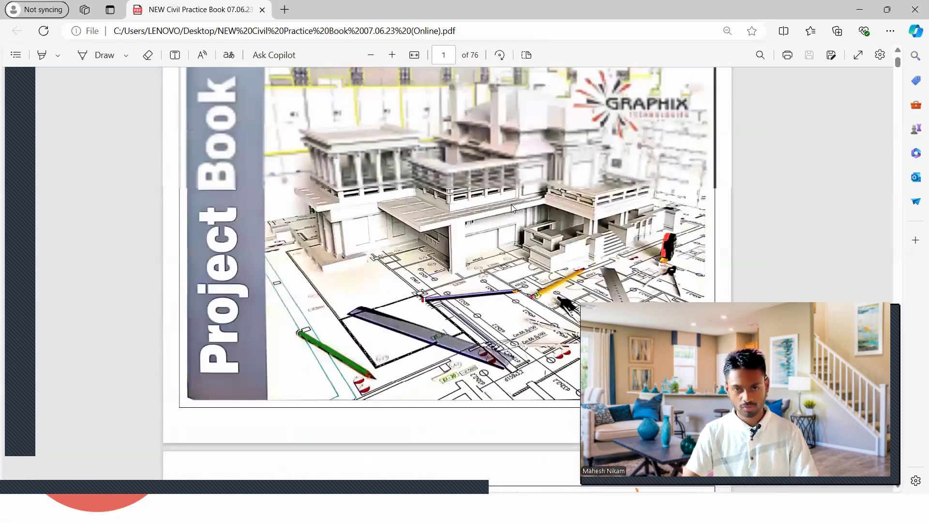
scroll(511, 204, down, 4)
ctrl+scroll(401, 239, down, 1)
ctrl+scroll(399, 238, up, 2)
scroll(410, 234, down, 15)
scroll(408, 229, down, 20)
scroll(408, 229, down, 20)
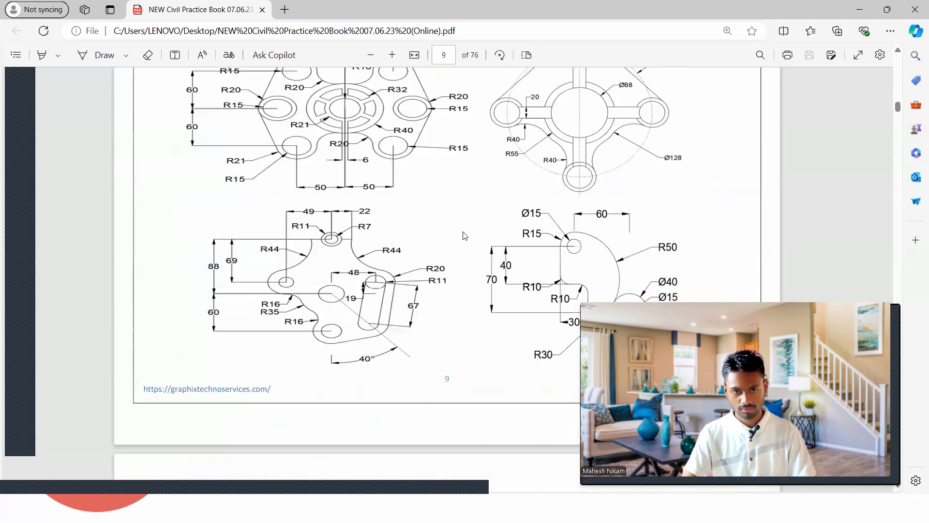
Step: Review the page 9 exercises and go back to the absolute and polar coordinate figures on page 8
scroll(569, 236, up, 8)
scroll(581, 235, down, 5)
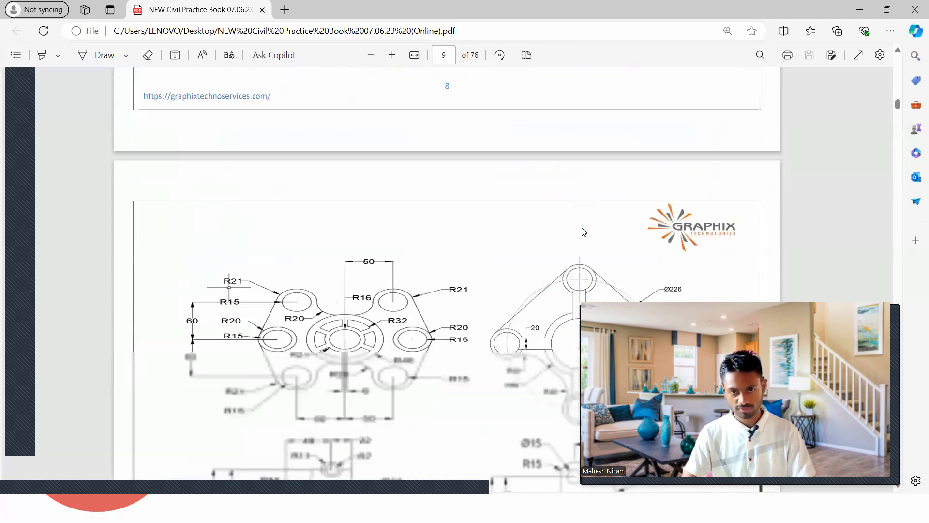
scroll(582, 234, up, 5)
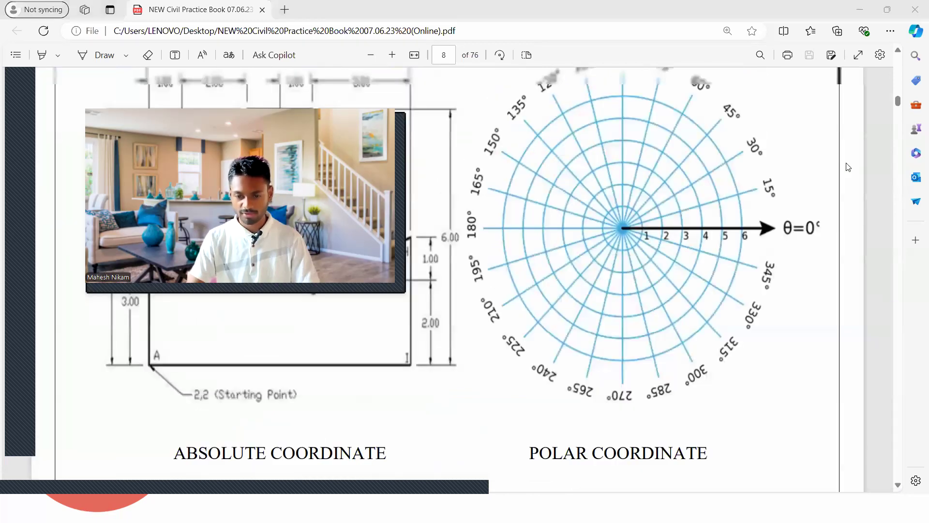
scroll(834, 163, up, 1)
scroll(835, 163, up, 2)
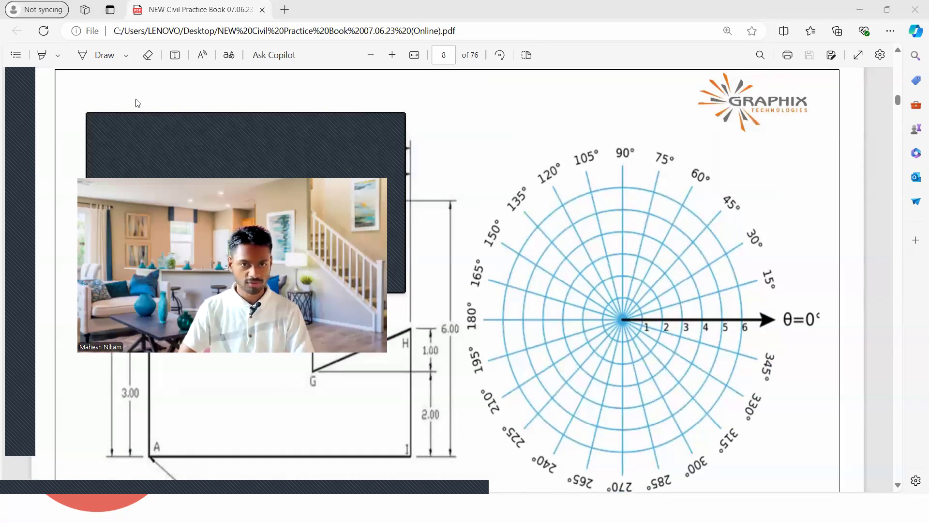
Step: Ink over the polar diagram's 0° axis, then mark the turn up to 15° and trace lines from the centre to 15°
click(95, 55)
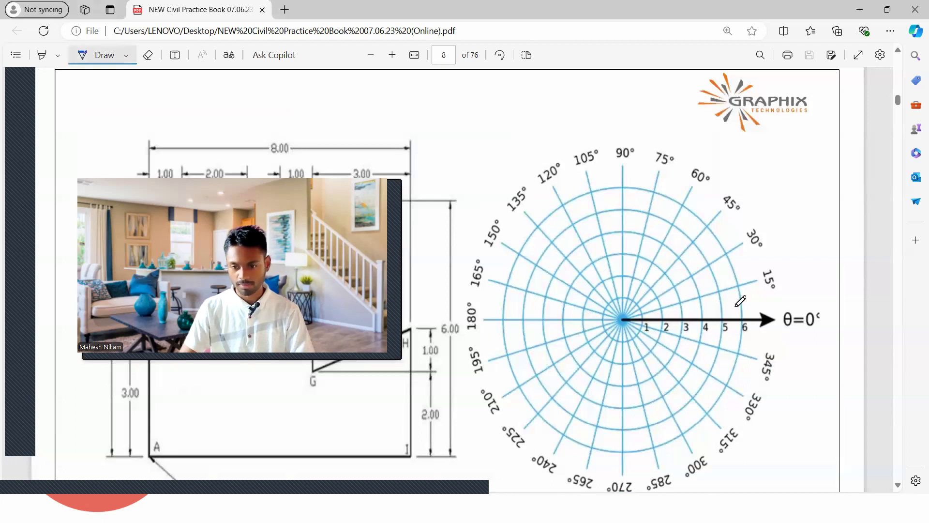
drag(625, 319, 755, 318)
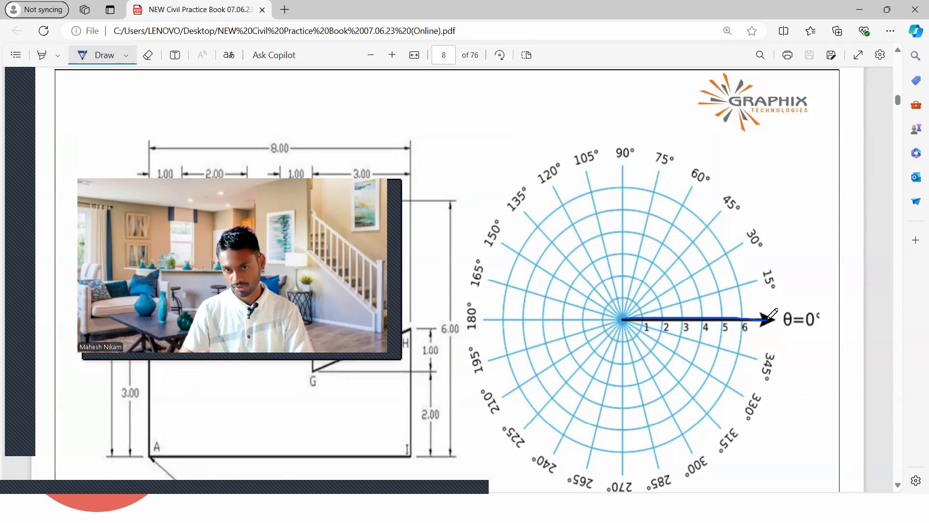
mouse_move(771, 320)
mouse_down()
mouse_move(769, 293)
mouse_move(749, 270)
mouse_move(761, 293)
mouse_move(762, 272)
mouse_up()
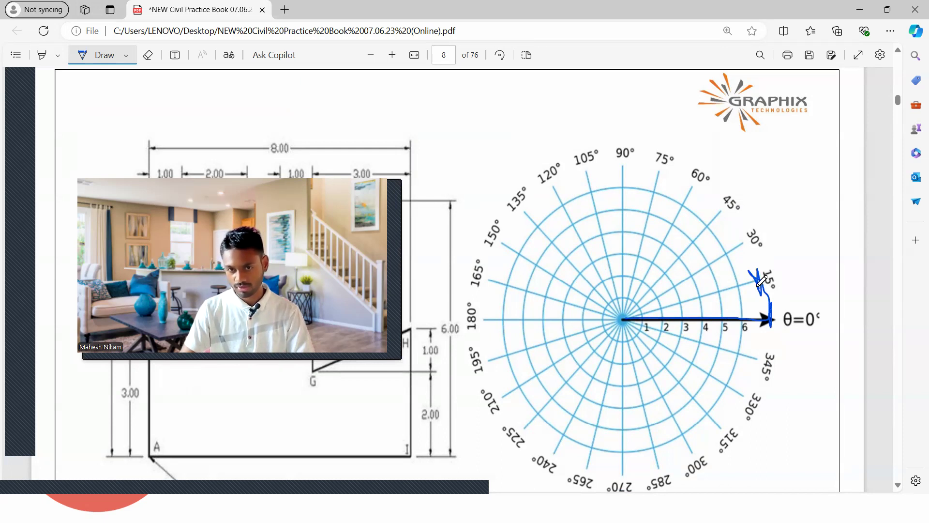
drag(623, 318, 764, 288)
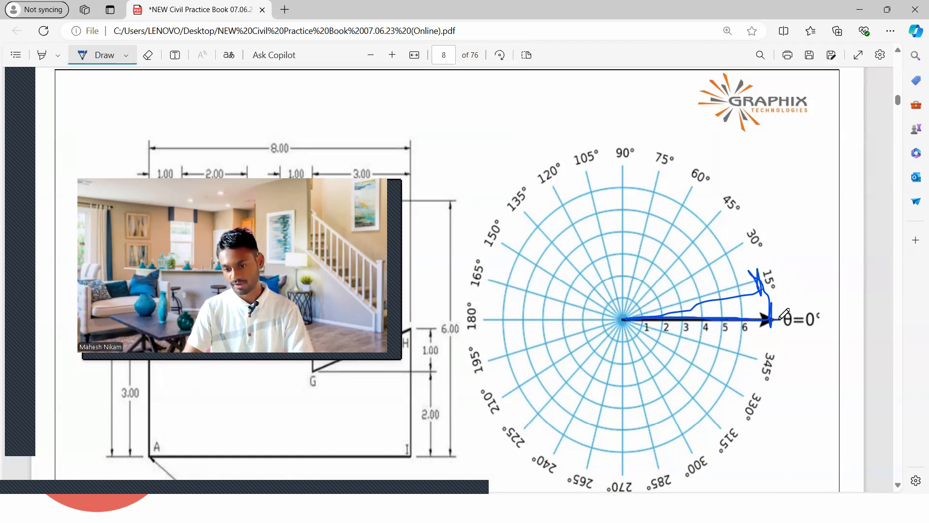
drag(620, 318, 759, 274)
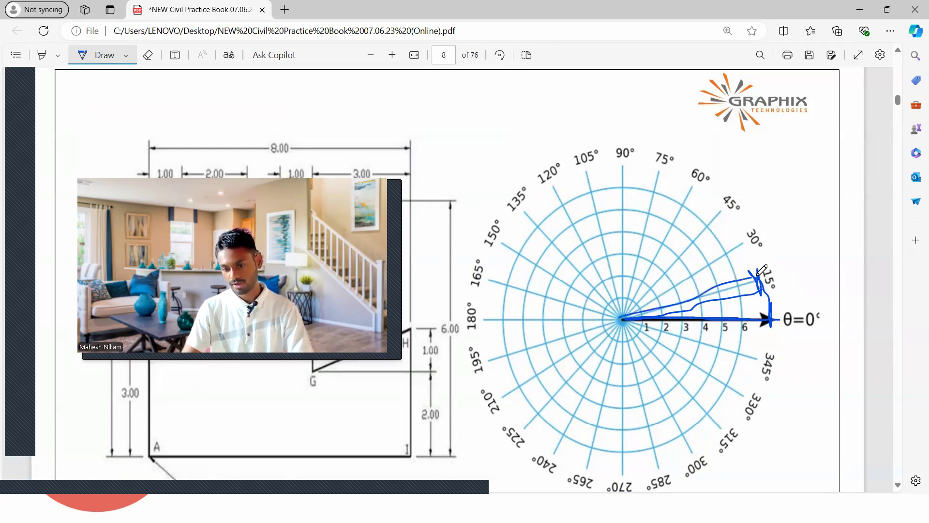
Step: Ink freehand lines across the polar diagram toward the 30°, 45°, 75°, 120°–135° and 165° labels and into its lower-left quadrant
drag(621, 317, 754, 238)
drag(629, 310, 723, 205)
drag(634, 294, 677, 143)
drag(585, 343, 516, 158)
drag(681, 274, 477, 275)
drag(624, 315, 540, 362)
drag(607, 327, 585, 397)
Step: Circle the 150°, 60° and θ=0° labels around the polar diagram in ink
mouse_move(486, 221)
mouse_down()
mouse_move(505, 227)
mouse_move(486, 245)
mouse_up()
mouse_move(691, 170)
mouse_down()
mouse_move(719, 166)
mouse_move(708, 189)
mouse_move(695, 160)
mouse_up()
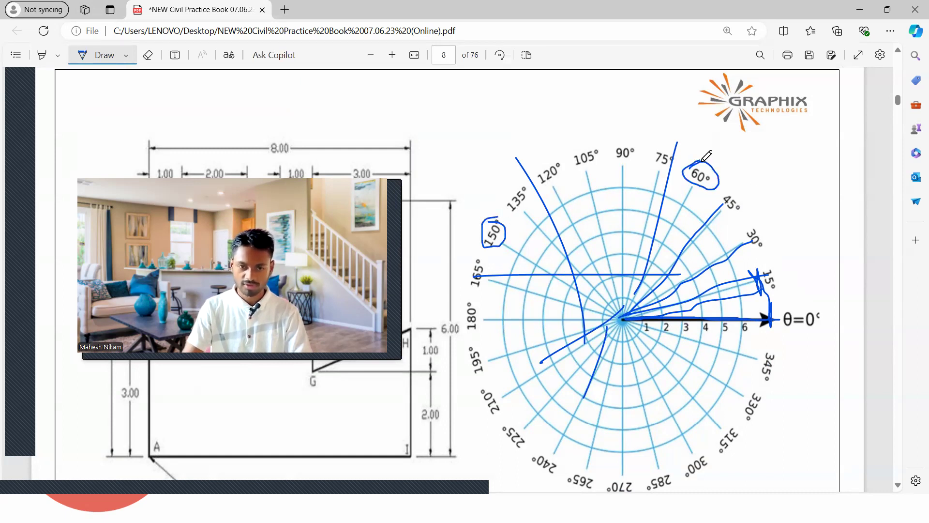
mouse_move(778, 308)
mouse_down()
mouse_move(822, 359)
mouse_move(808, 270)
mouse_up()
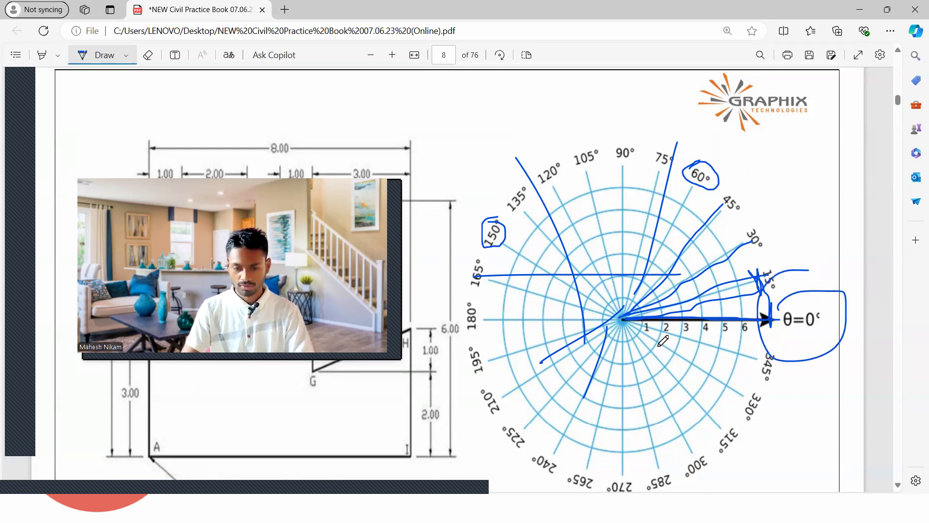
Step: Look through the practice book ahead to page 11, back to the cover, and return to the polar coordinate figure on page 8
ctrl+scroll(507, 236, down, 2)
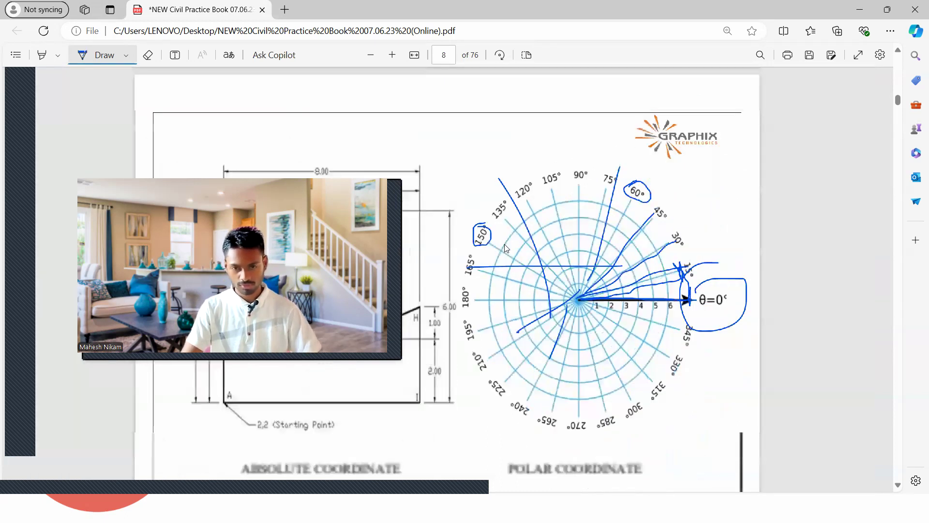
scroll(507, 236, down, 10)
scroll(507, 236, down, 6)
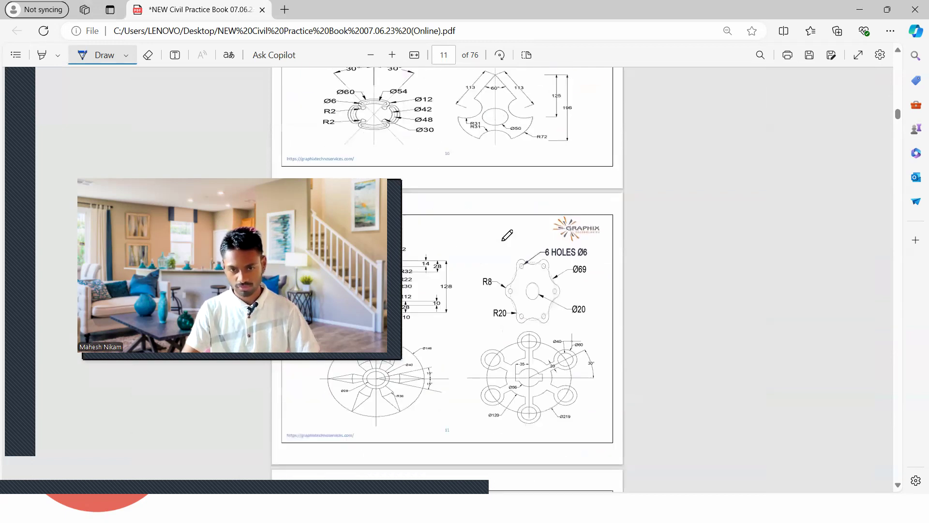
scroll(507, 236, up, 9)
scroll(507, 236, up, 8)
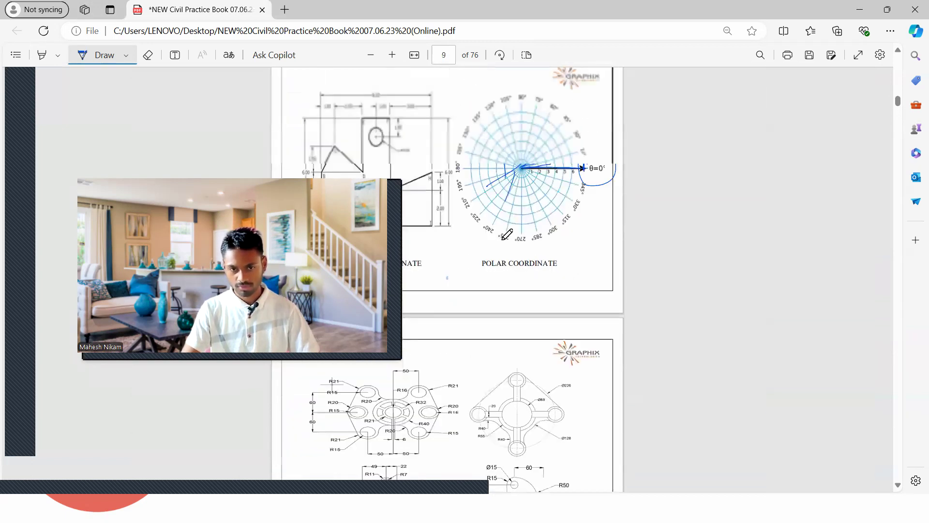
scroll(506, 236, up, 7)
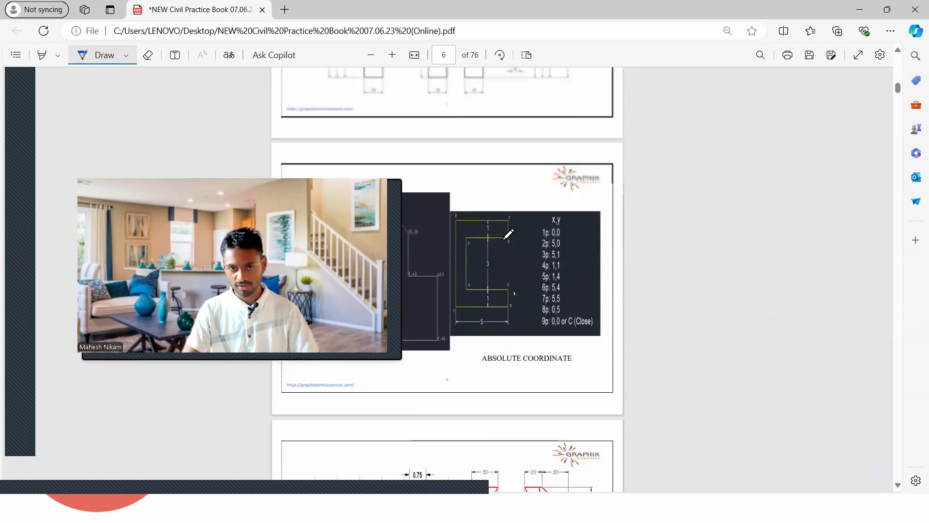
scroll(507, 236, down, 5)
scroll(506, 236, up, 2)
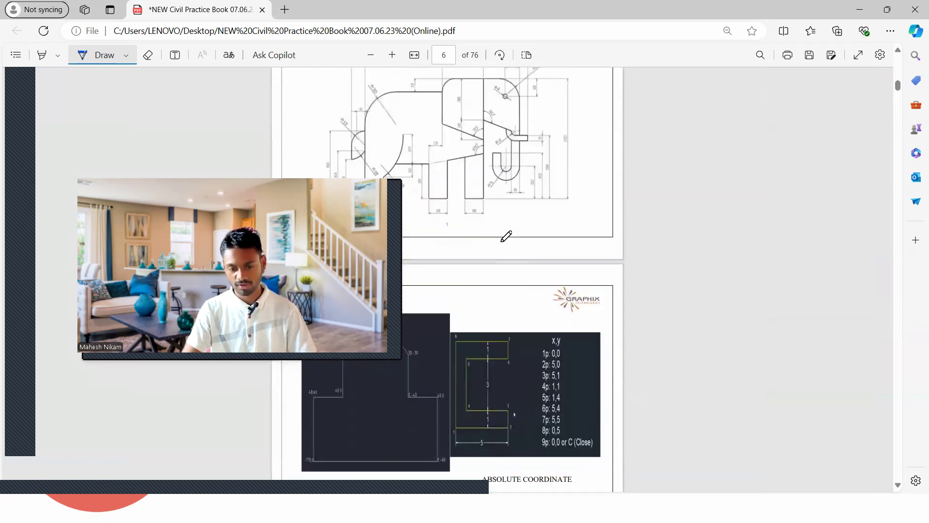
ctrl+scroll(486, 370, up, 2)
scroll(498, 310, up, 20)
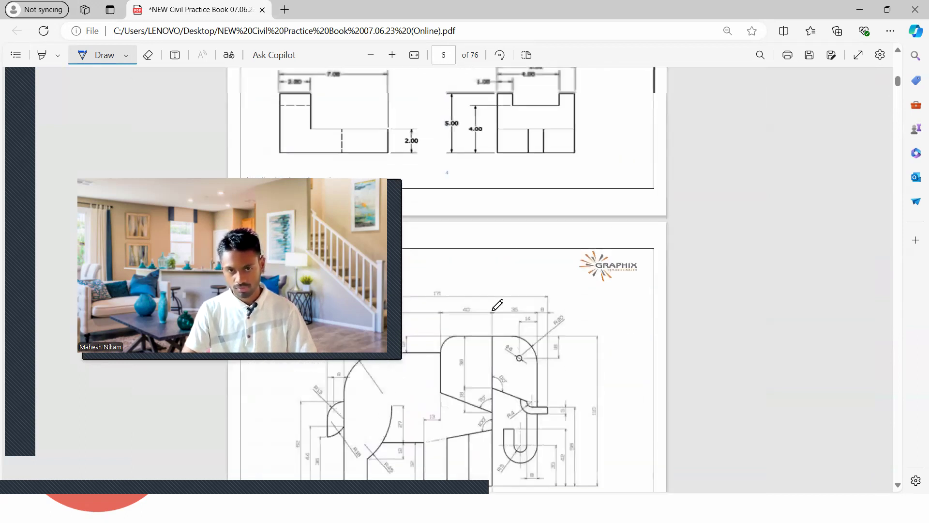
scroll(499, 303, up, 8)
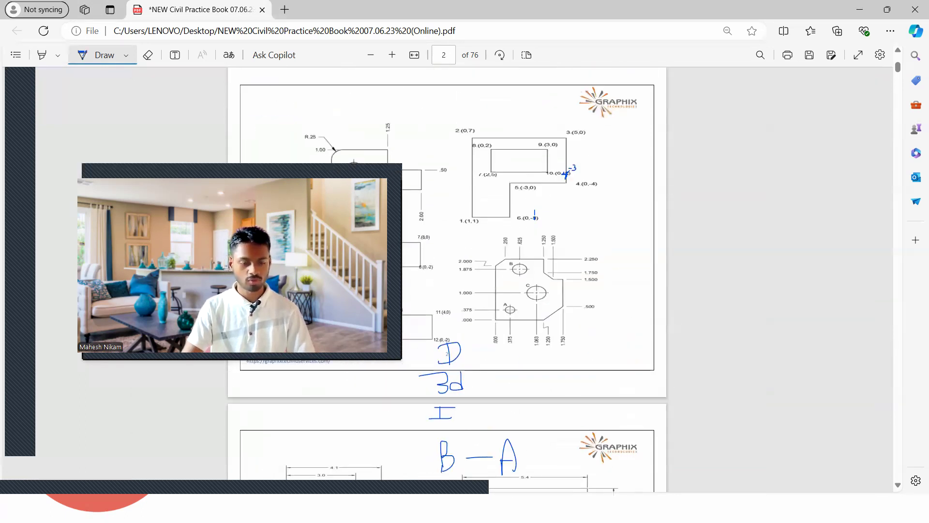
scroll(497, 225, up, 6)
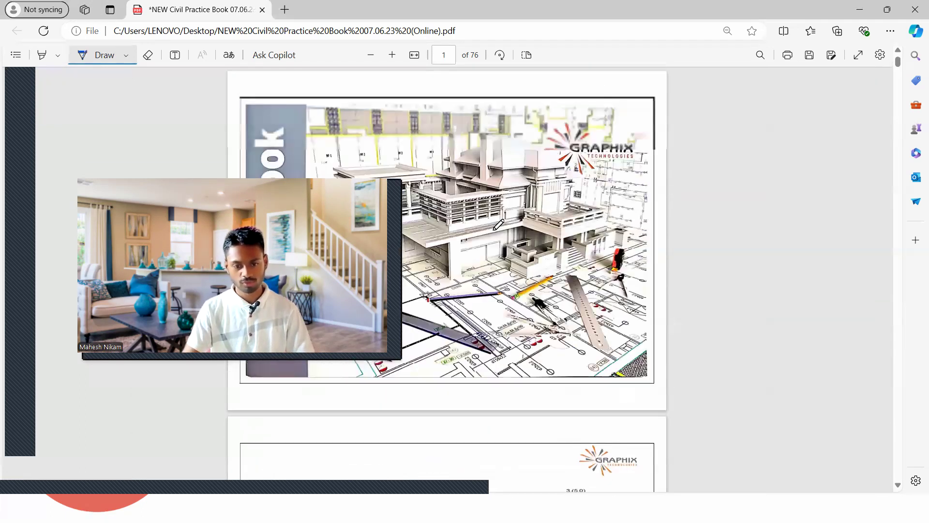
scroll(497, 227, down, 14)
scroll(499, 223, down, 14)
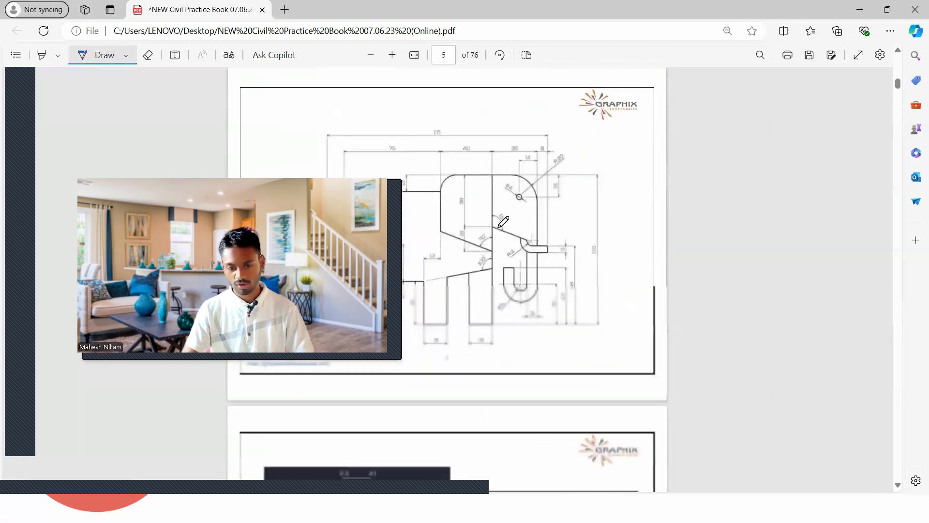
scroll(528, 214, down, 4)
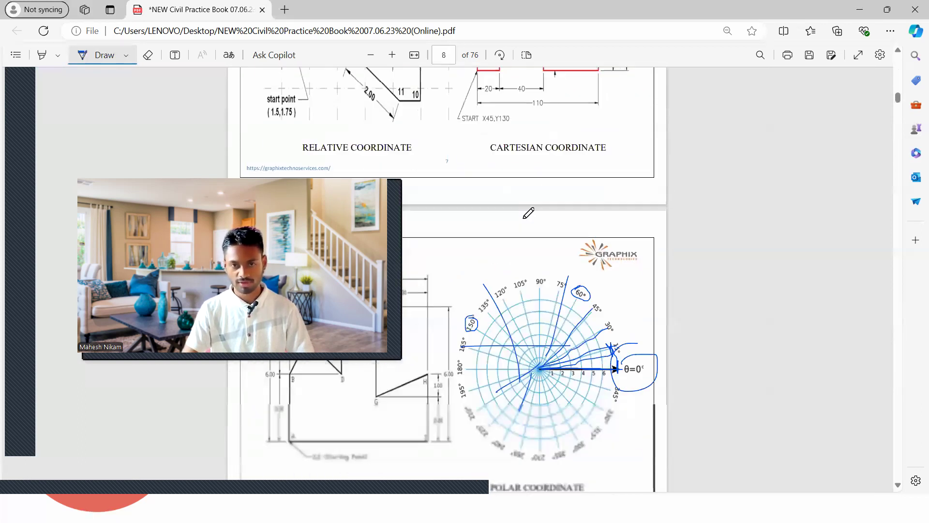
Step: Ink a large loop around the whole polar diagram, a vertical line along the page's right edge and a scribbled spot near 120°
ctrl+scroll(579, 237, up, 3)
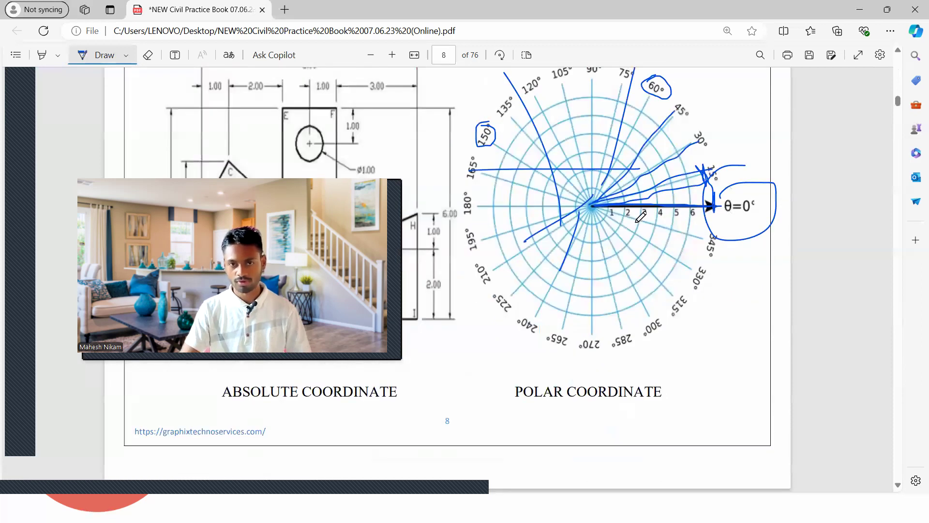
scroll(623, 214, up, 1)
mouse_move(488, 142)
mouse_down()
mouse_move(519, 114)
mouse_move(801, 141)
mouse_move(744, 379)
mouse_move(614, 411)
mouse_move(462, 257)
mouse_move(519, 127)
mouse_up()
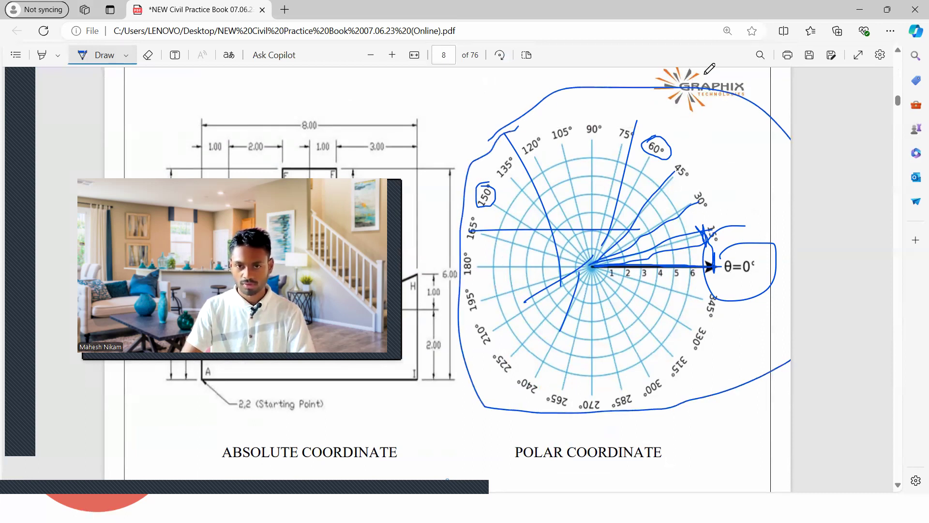
drag(786, 134, 796, 272)
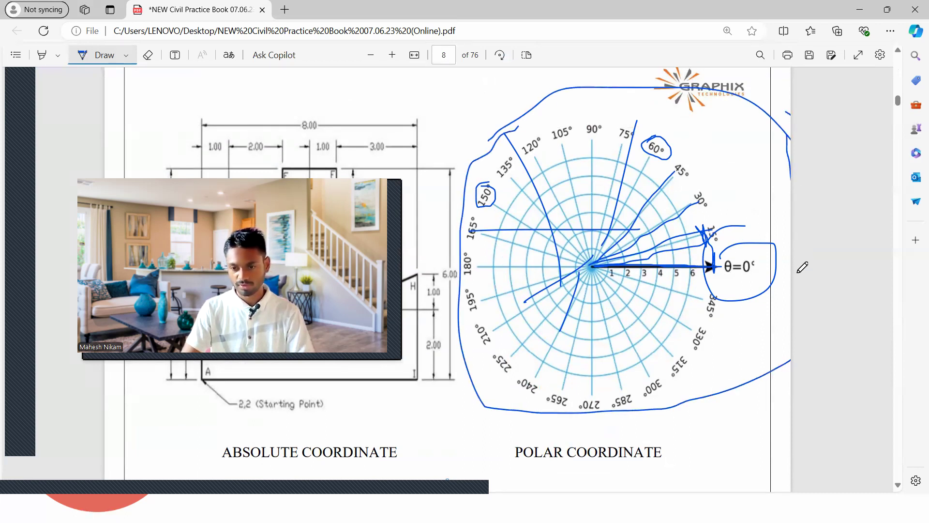
mouse_move(791, 148)
mouse_down()
mouse_move(787, 363)
mouse_move(786, 117)
mouse_up()
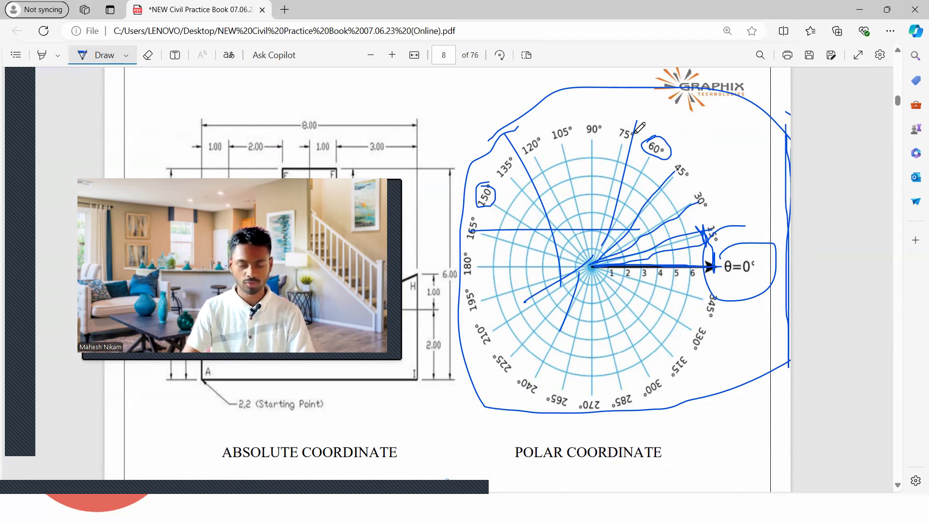
mouse_move(510, 129)
mouse_down()
mouse_move(499, 138)
mouse_move(521, 119)
mouse_move(496, 141)
mouse_move(517, 125)
mouse_up()
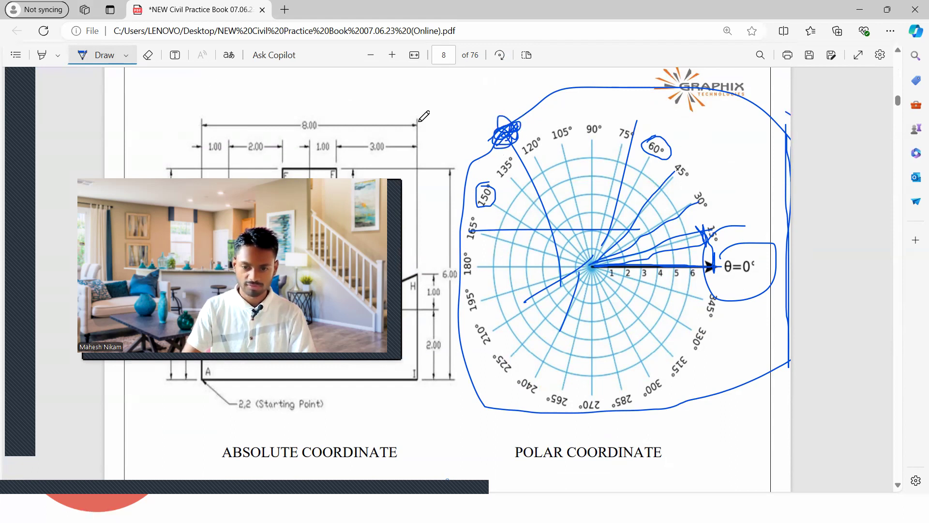
Step: Erase all ink marks from the polar diagram on page 8 and put the eraser away
click(148, 55)
drag(675, 138, 537, 165)
mouse_move(577, 125)
mouse_down()
mouse_move(503, 145)
mouse_move(635, 235)
mouse_move(716, 242)
mouse_move(725, 353)
mouse_move(777, 147)
mouse_up()
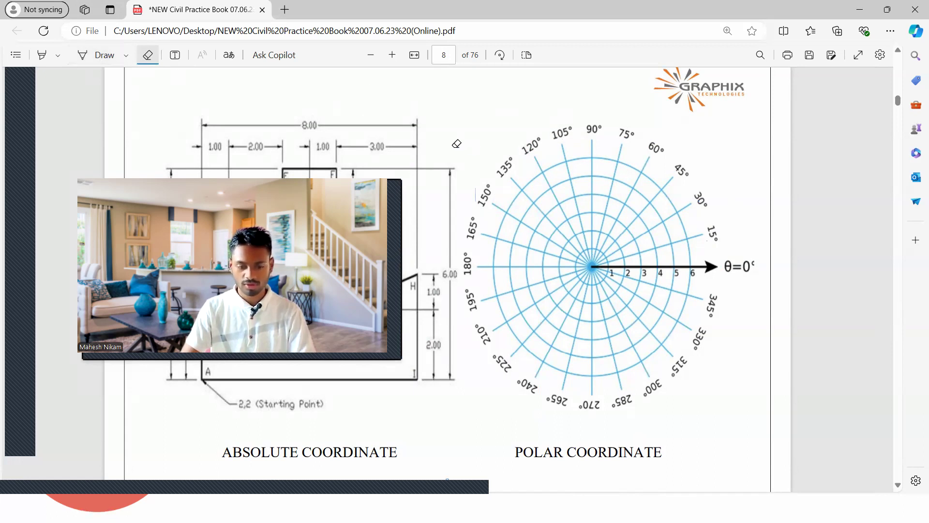
click(147, 55)
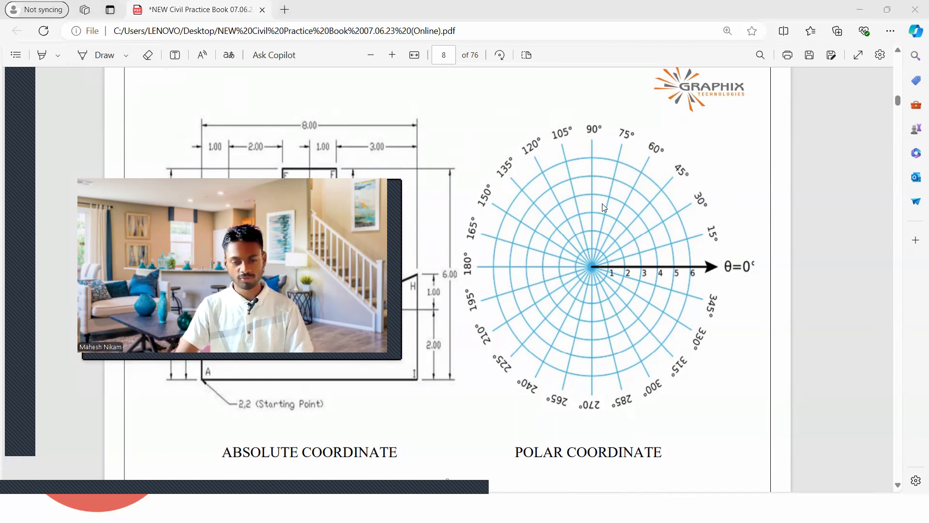
Step: Switch to the PowerPoint slide show, move the webcam window off the Lecture 04 checkboxes and tick the Subscribe box
key(alt+Tab)
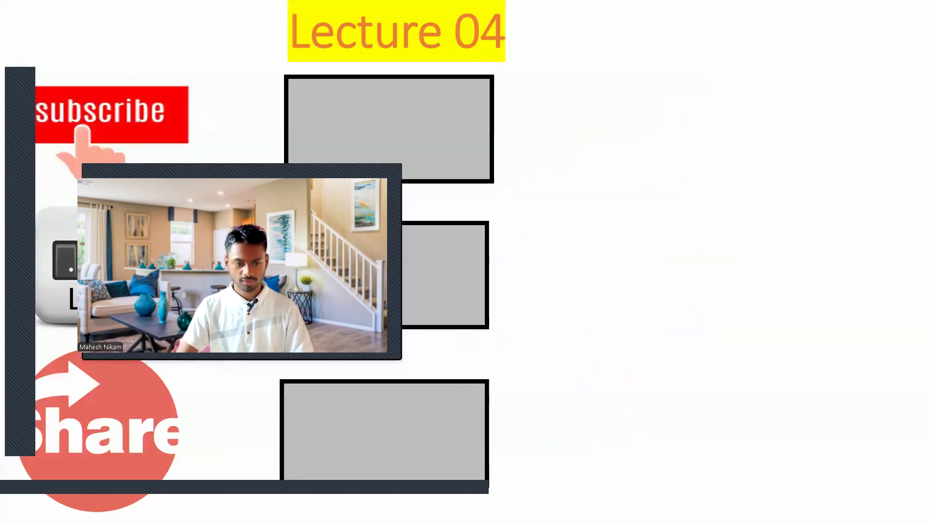
drag(194, 245, 674, 152)
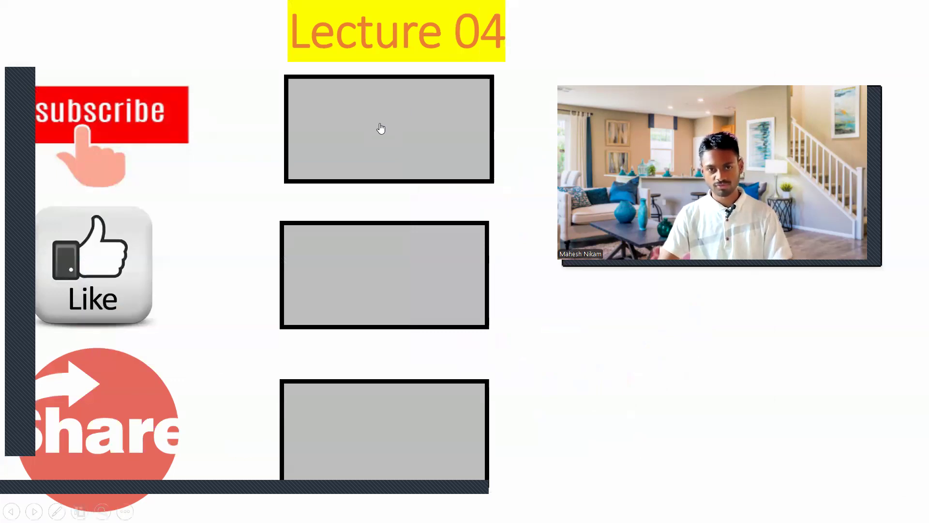
click(368, 140)
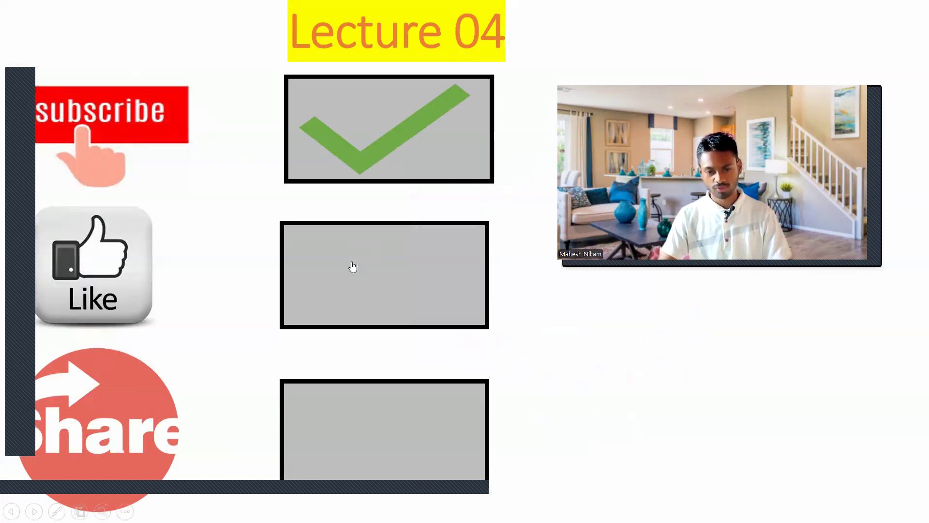